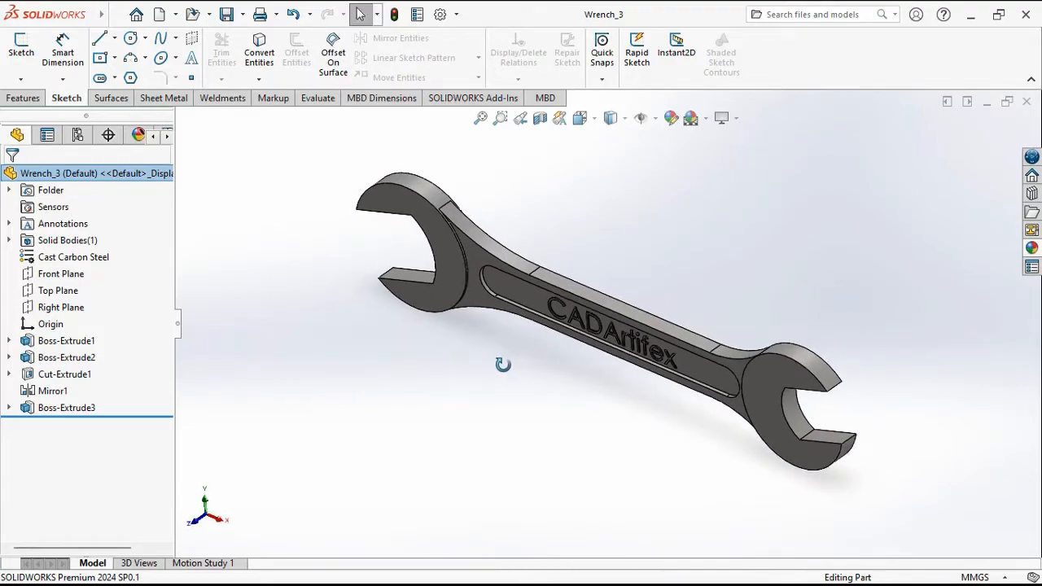
- Set the part document's unit system to MMGS (millimeter, gram, second)
{"action": "key", "text": "ctrl+7"}
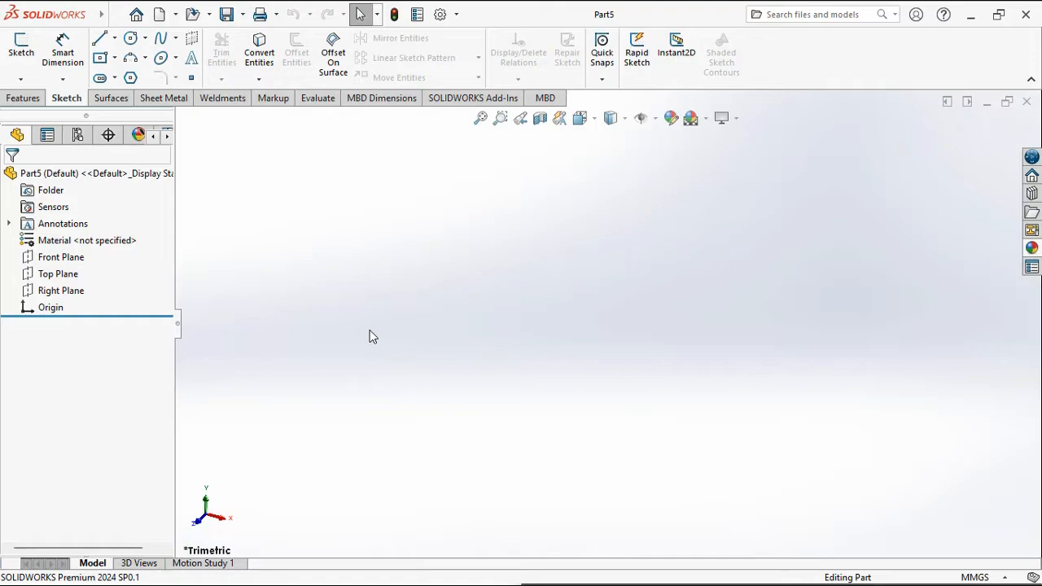
{"action": "left_click", "coordinate": [981, 576]}
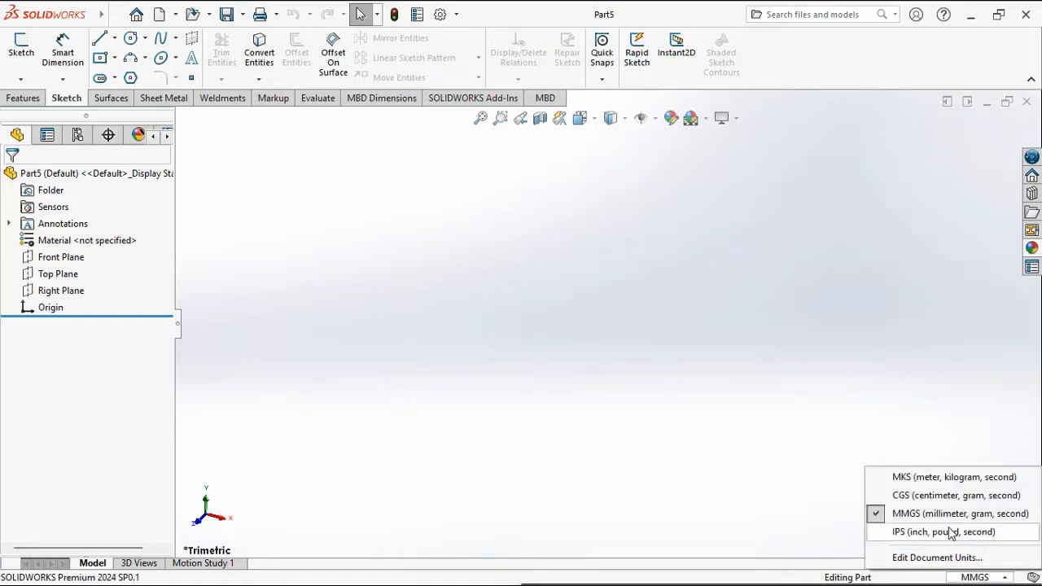
{"action": "left_click", "coordinate": [908, 515]}
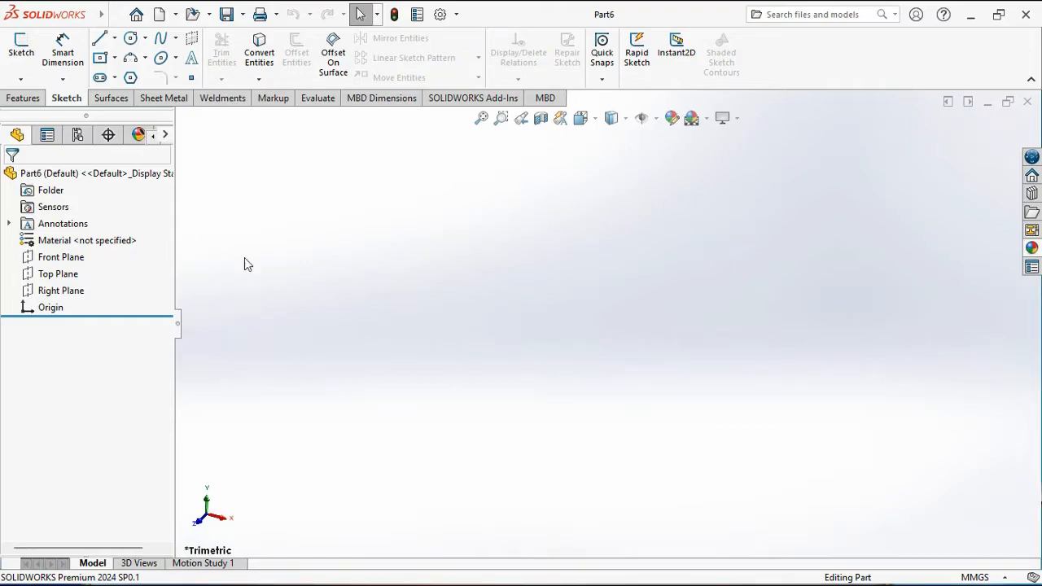
- Start a sketch on the Front Plane and draw a horizontal centerline about 125 mm long from the origin
{"action": "left_click", "coordinate": [22, 47]}
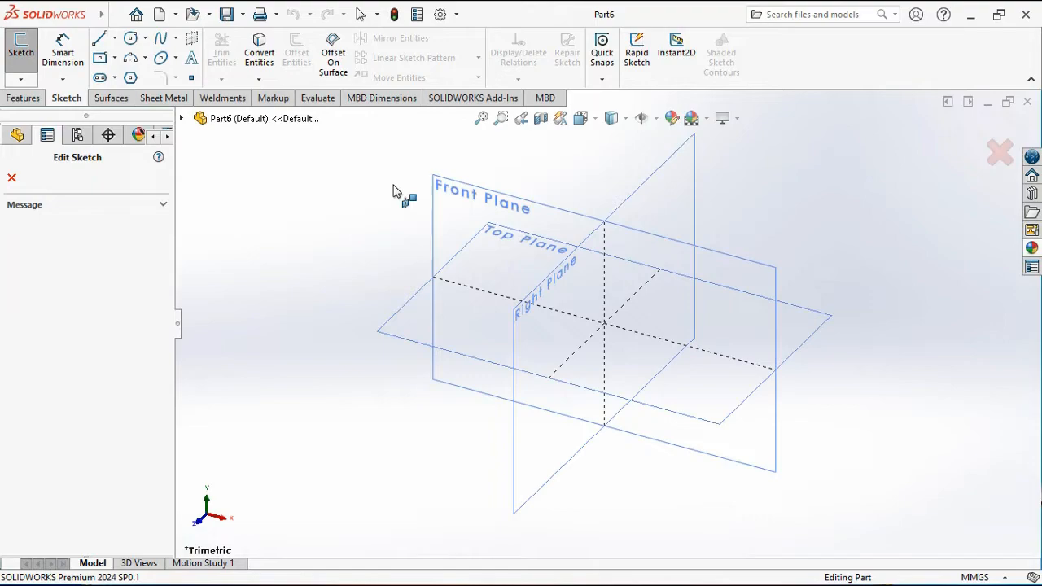
{"action": "left_click", "coordinate": [457, 202]}
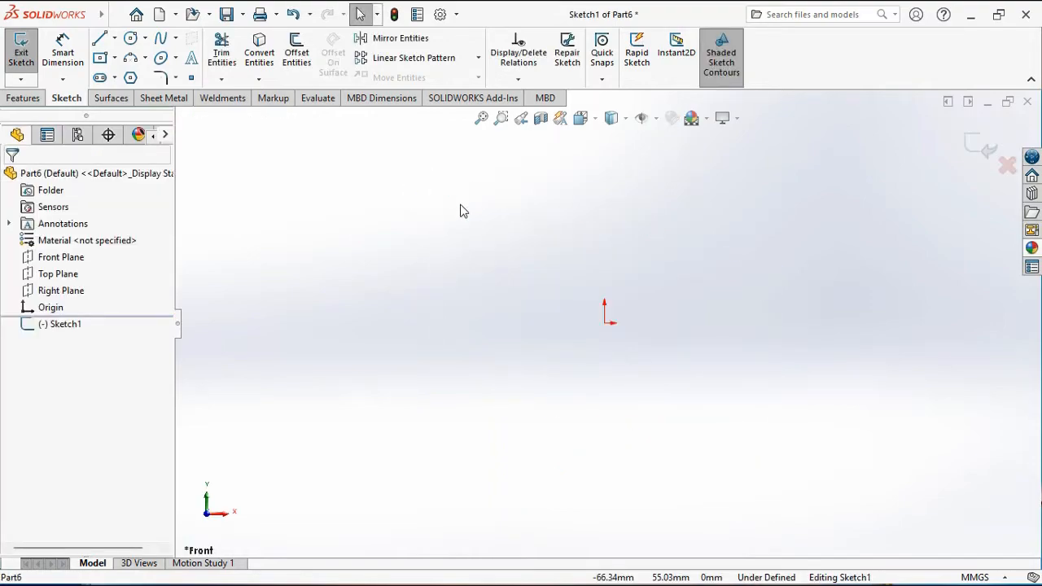
{"action": "left_click", "coordinate": [115, 38]}
{"action": "left_click", "coordinate": [131, 74]}
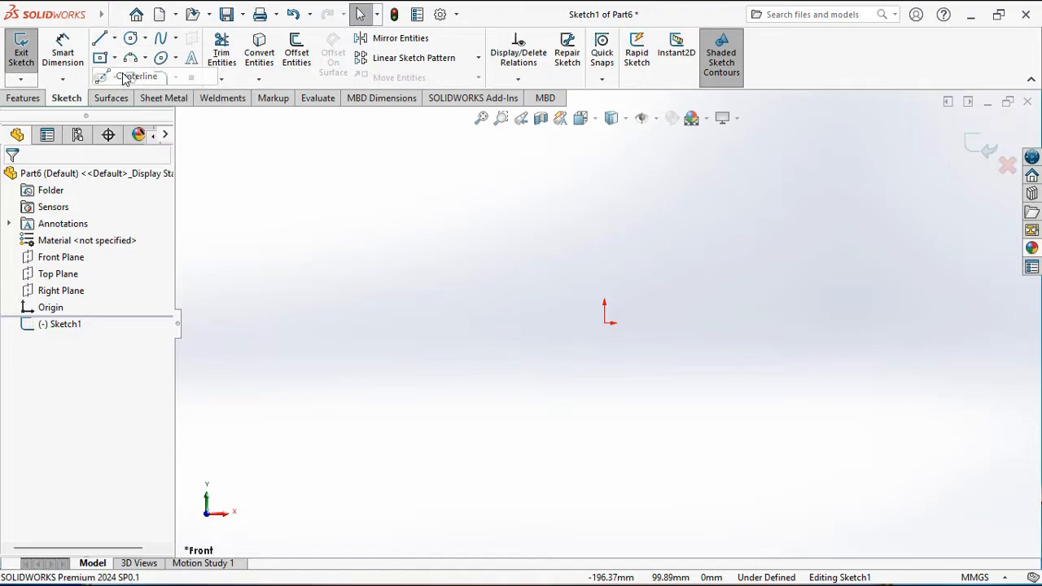
{"action": "left_click", "coordinate": [605, 323]}
{"action": "left_click", "coordinate": [876, 323]}
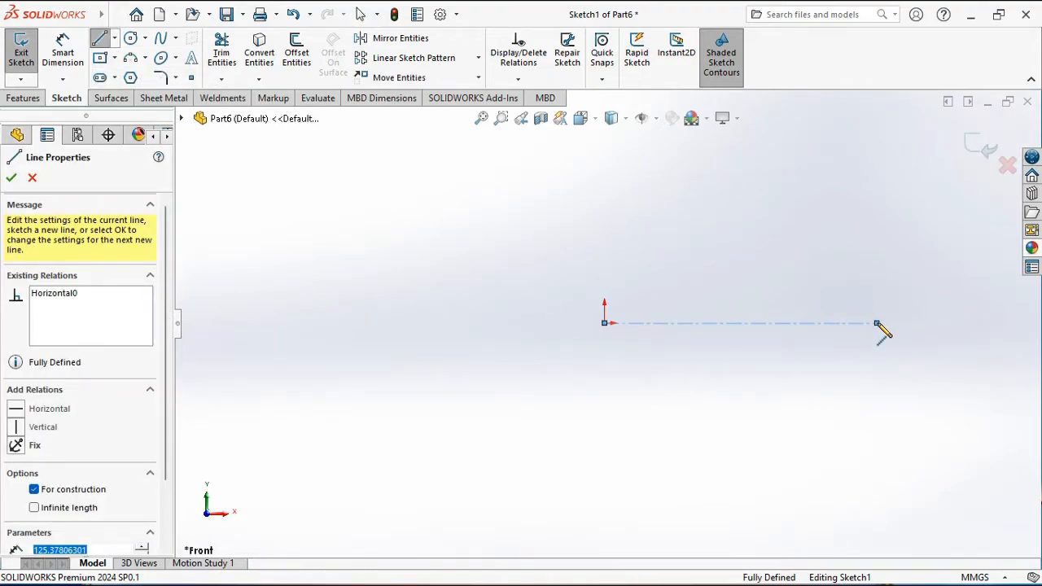
{"action": "right_click", "coordinate": [880, 327]}
{"action": "left_click", "coordinate": [886, 340]}
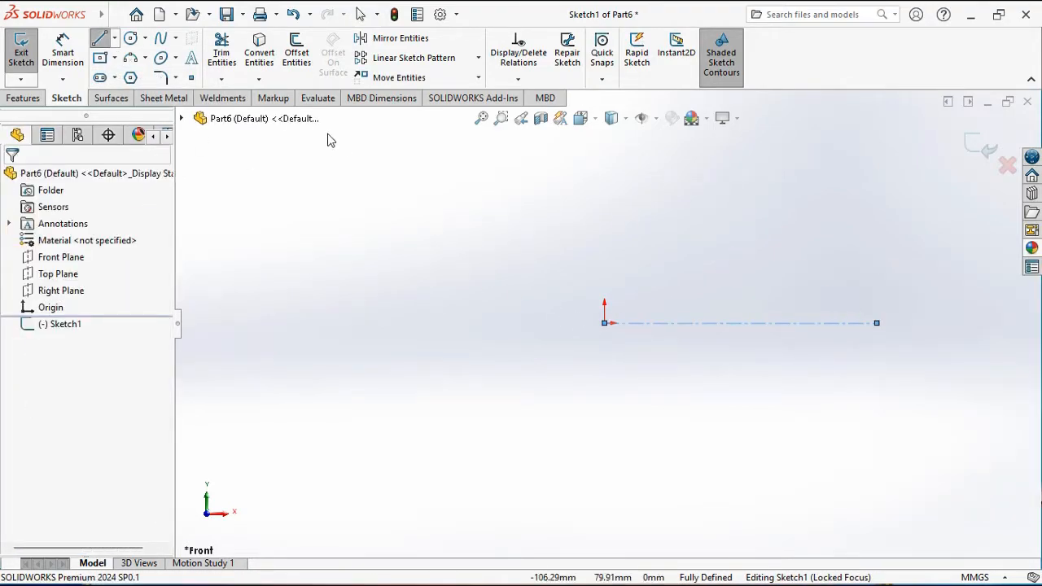
- Sketch a circle of about 23.6 mm radius at the origin and one of about 14 mm radius on the centerline, about 99 mm away
{"action": "left_click", "coordinate": [130, 38]}
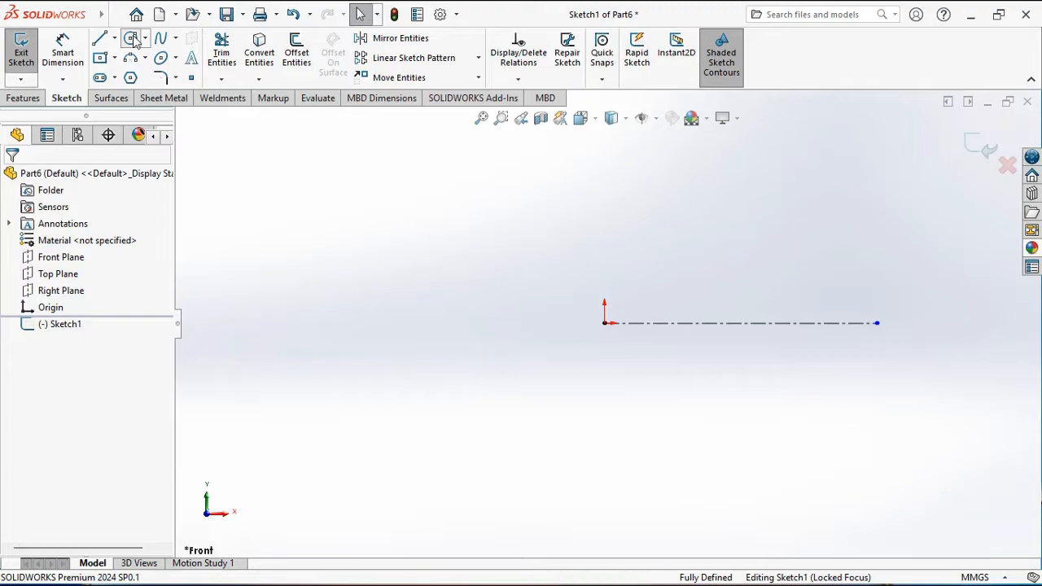
{"action": "left_click", "coordinate": [605, 323]}
{"action": "left_click", "coordinate": [637, 284]}
{"action": "scroll", "coordinate": [767, 298], "scroll_direction": "down", "scroll_amount": 3}
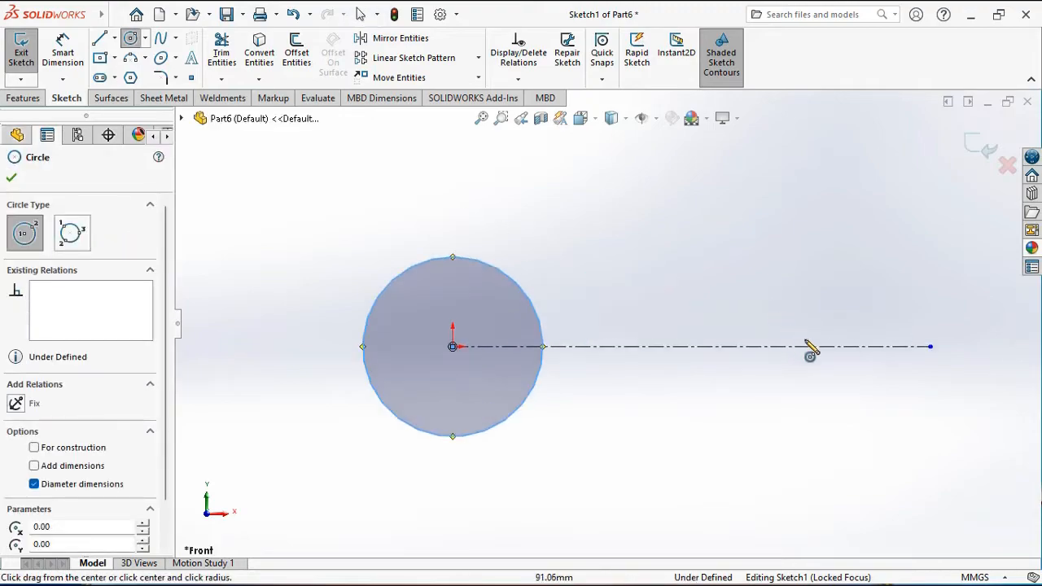
{"action": "left_click", "coordinate": [828, 346]}
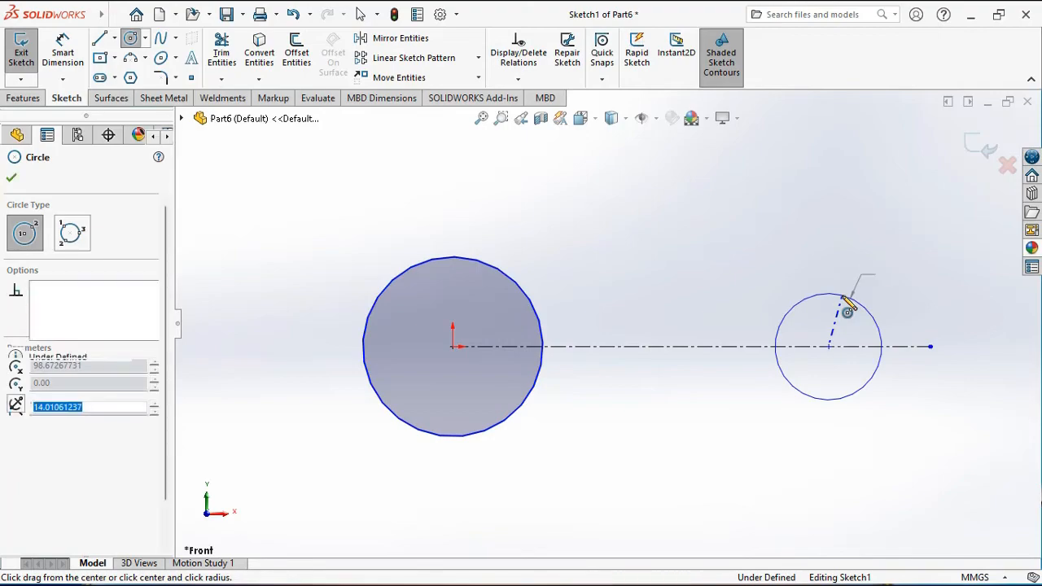
{"action": "left_click", "coordinate": [843, 300]}
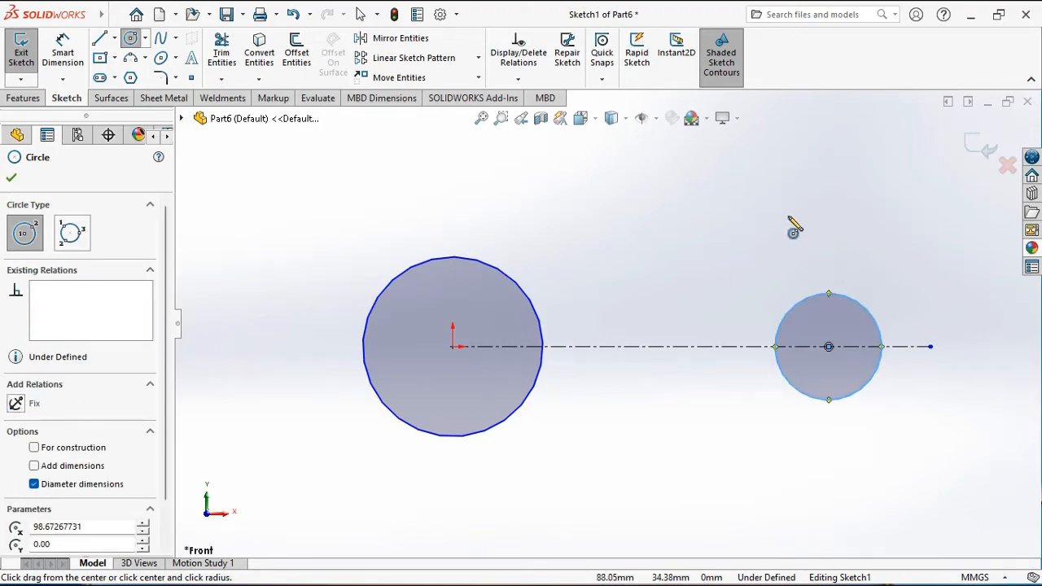
{"action": "right_click", "coordinate": [790, 224]}
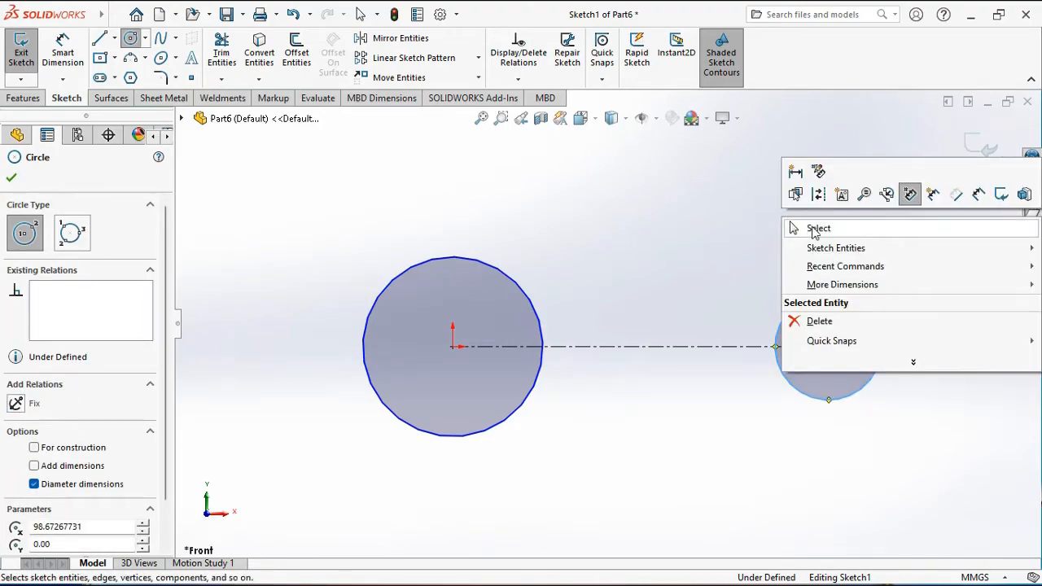
{"action": "left_click", "coordinate": [813, 230]}
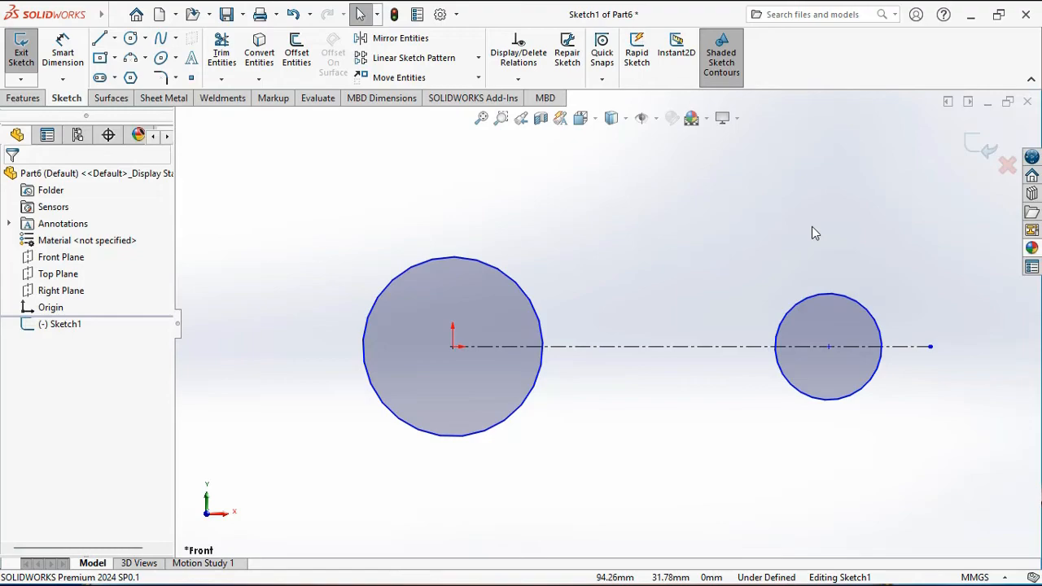
- Sketch a horizontal line above the centerline, joined to the small circle by an arc of about 33 mm radius and the large circle by one of about 16 mm
{"action": "left_click", "coordinate": [99, 39]}
{"action": "left_click", "coordinate": [568, 342]}
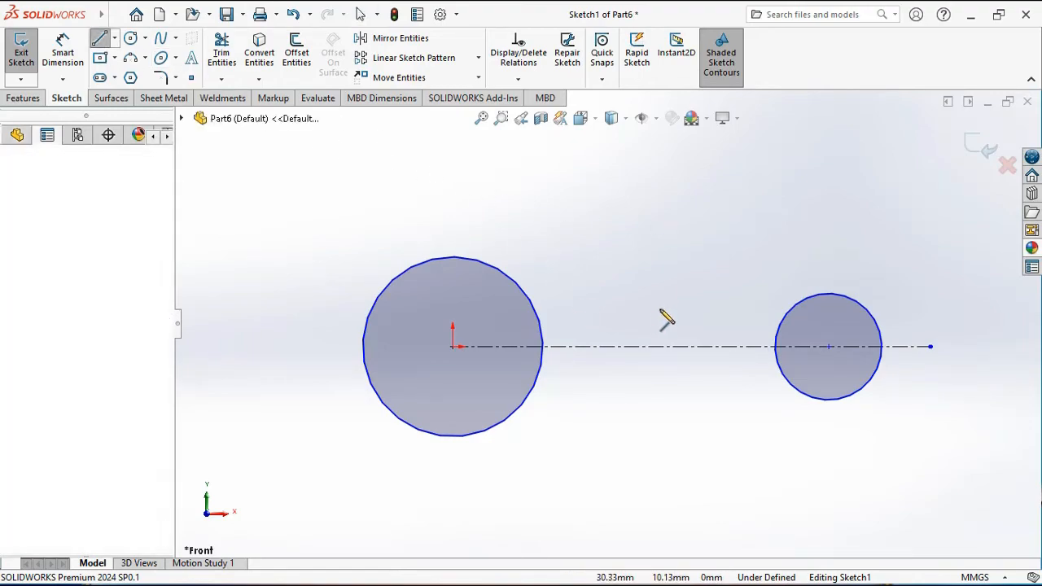
{"action": "left_click", "coordinate": [759, 308]}
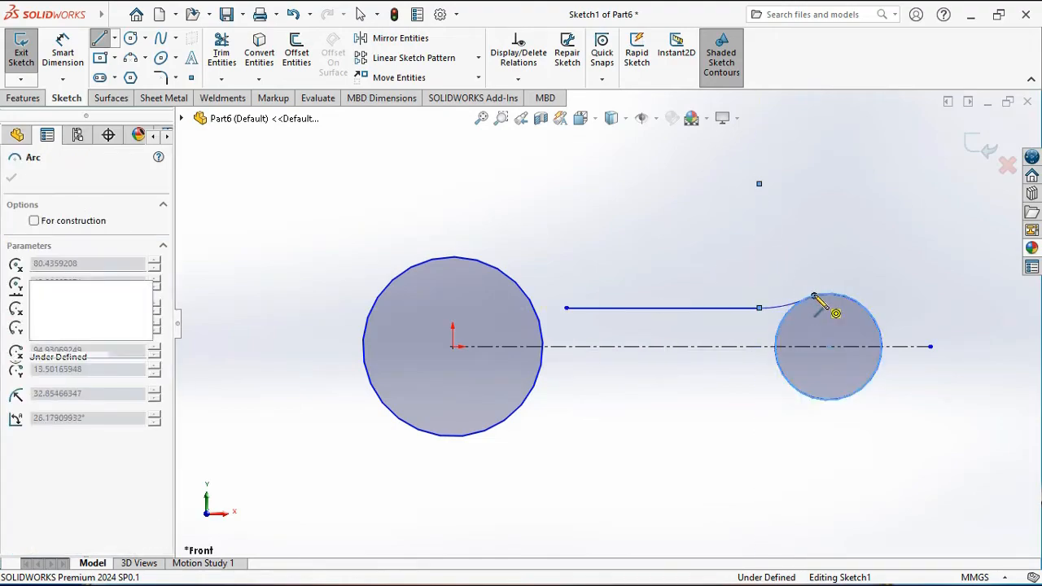
{"action": "left_click", "coordinate": [814, 295]}
{"action": "left_click", "coordinate": [566, 308]}
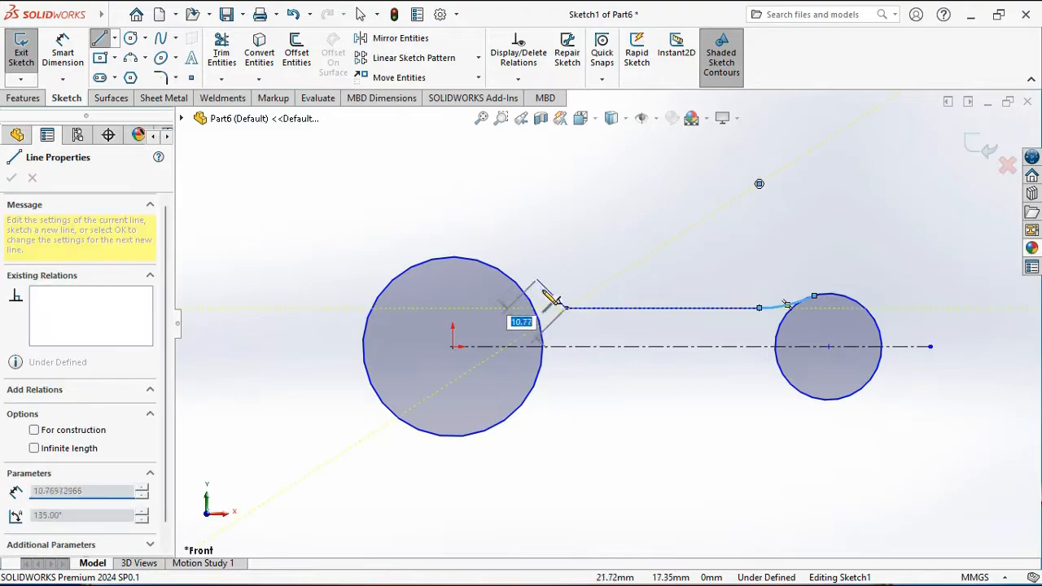
{"action": "left_click", "coordinate": [518, 285]}
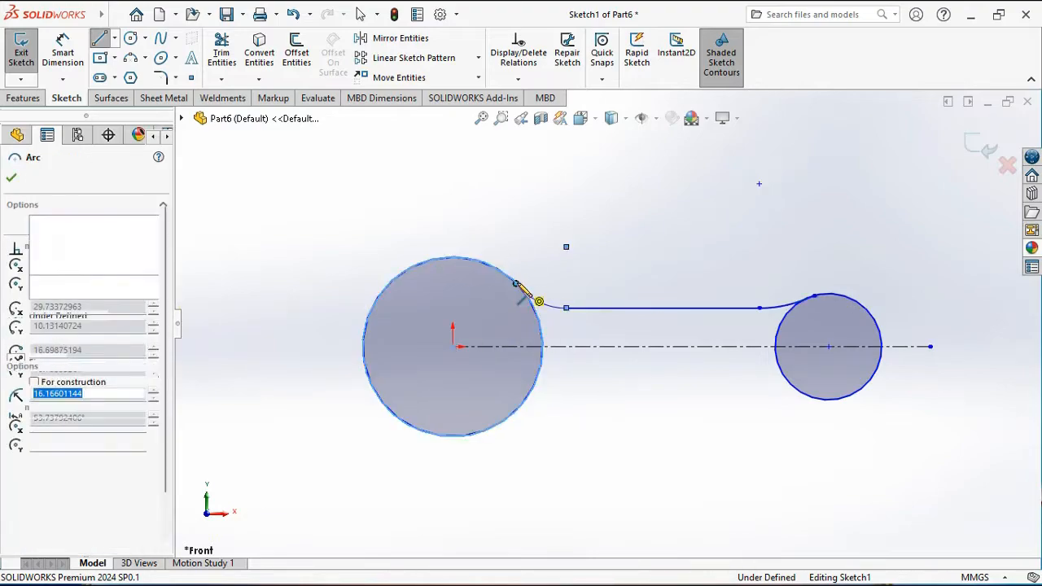
{"action": "right_click", "coordinate": [557, 280]}
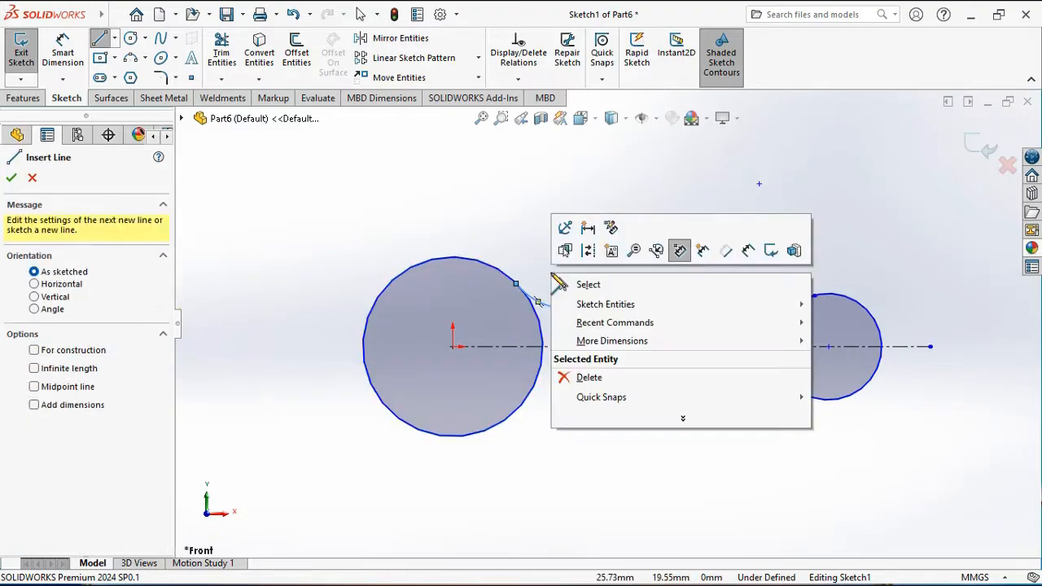
{"action": "left_click", "coordinate": [598, 285]}
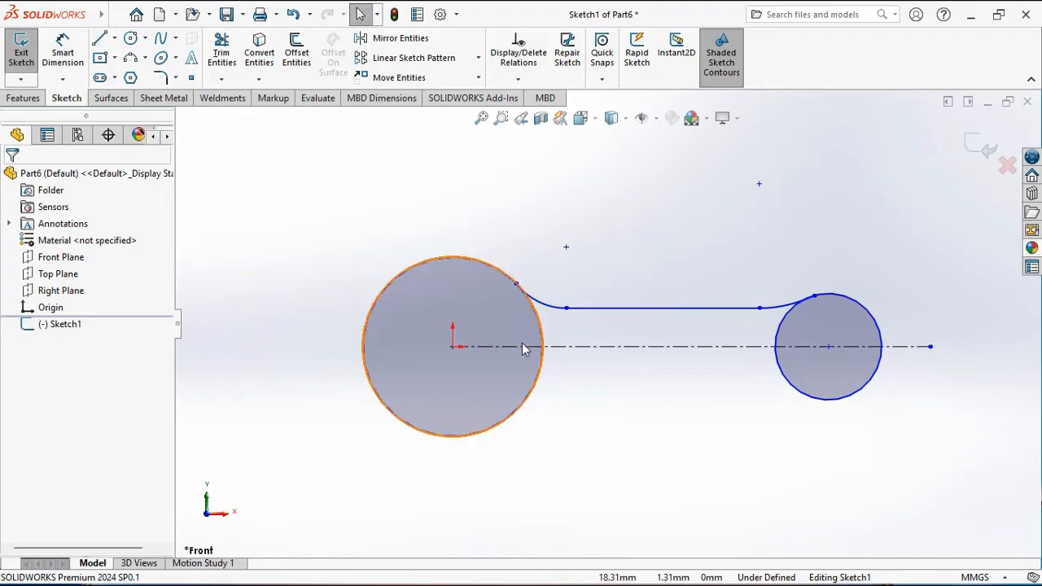
- Make the large circle tangent to the arc that joins it to the horizontal line
{"action": "left_click", "coordinate": [543, 343]}
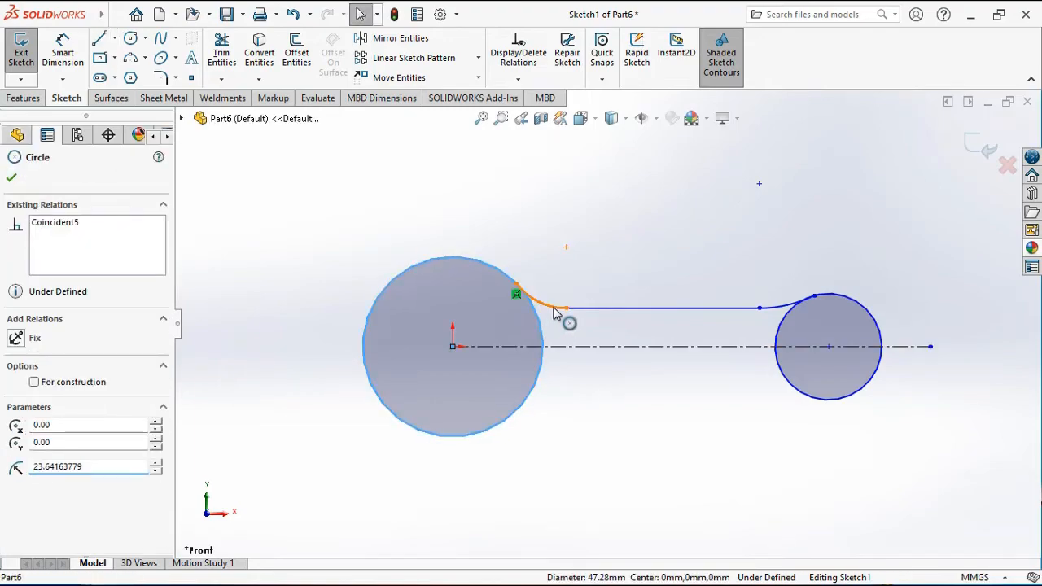
{"action": "left_click", "coordinate": [554, 308], "text": "ctrl"}
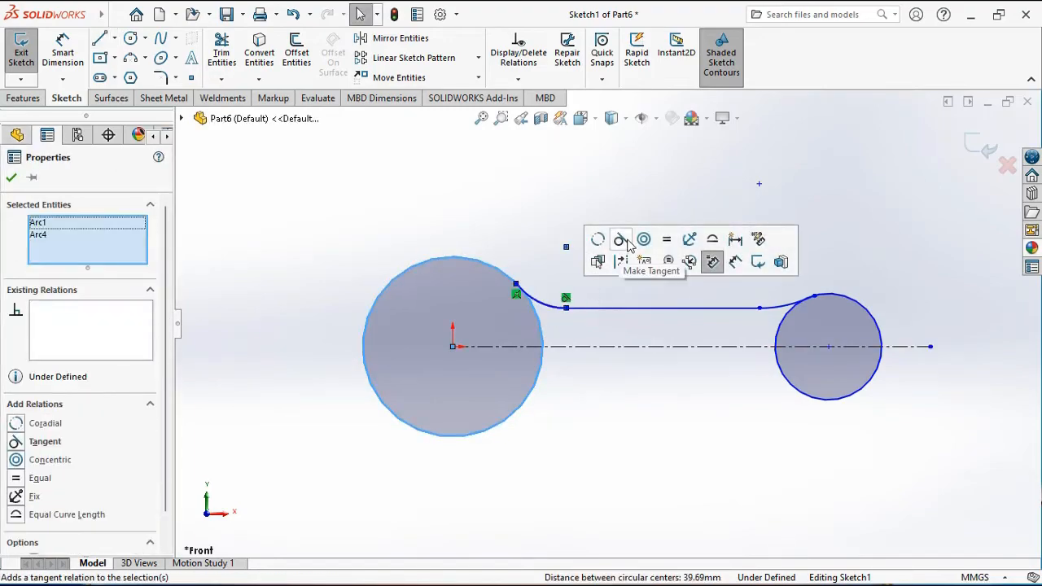
{"action": "left_click", "coordinate": [627, 243]}
{"action": "left_click", "coordinate": [761, 334]}
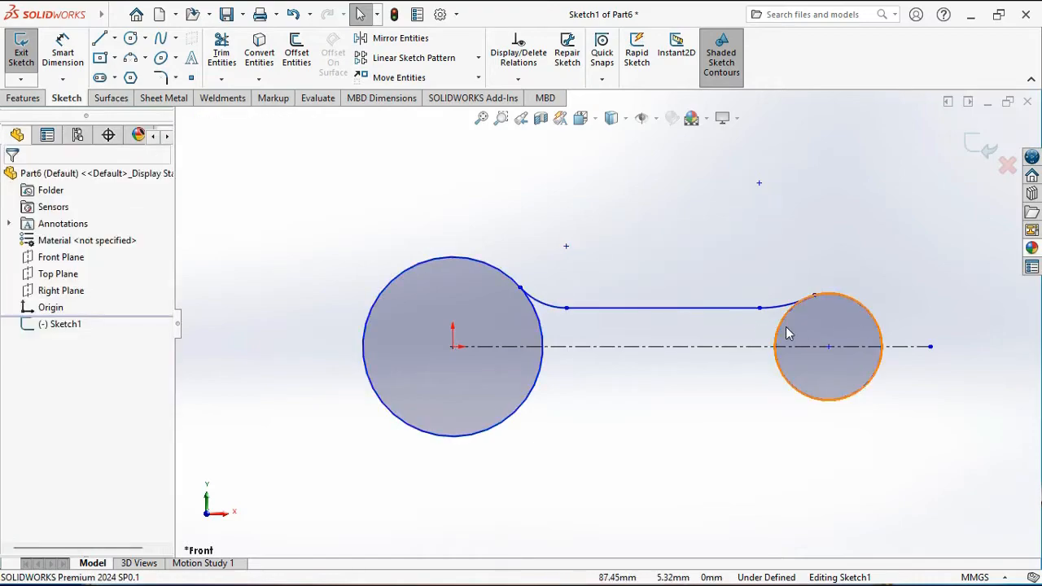
- Make the small circle tangent to the arc that joins it to the horizontal line
{"action": "left_click", "coordinate": [789, 330]}
{"action": "left_click", "coordinate": [778, 311]}
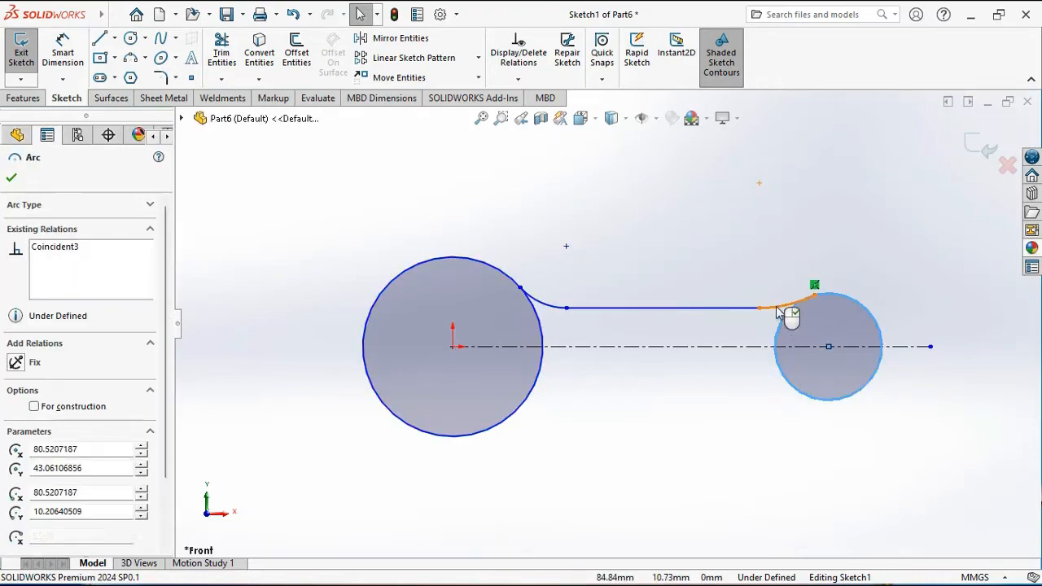
{"action": "left_click", "coordinate": [783, 322], "text": "ctrl"}
{"action": "left_click", "coordinate": [844, 238]}
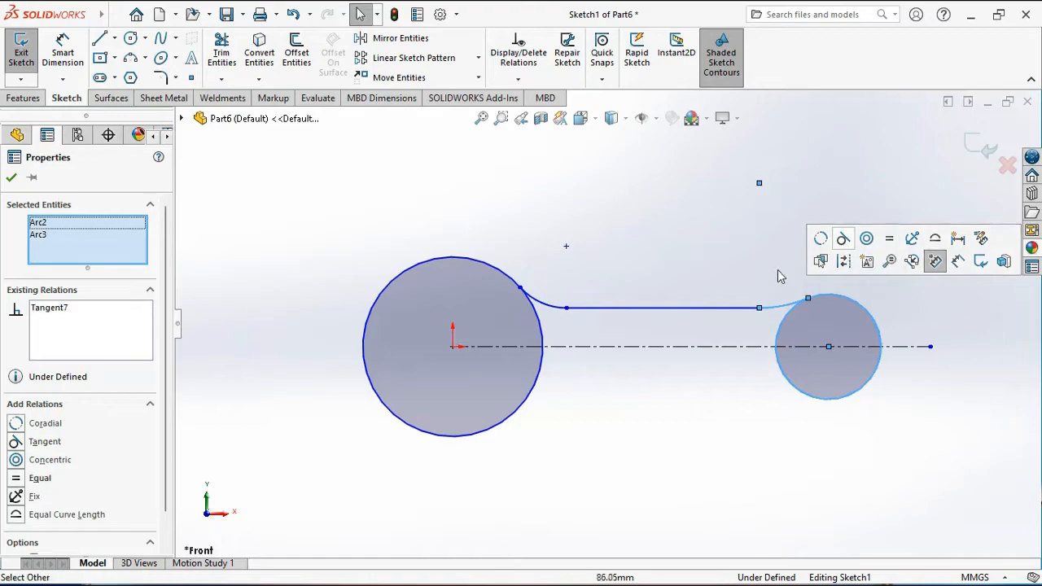
{"action": "left_click", "coordinate": [739, 267]}
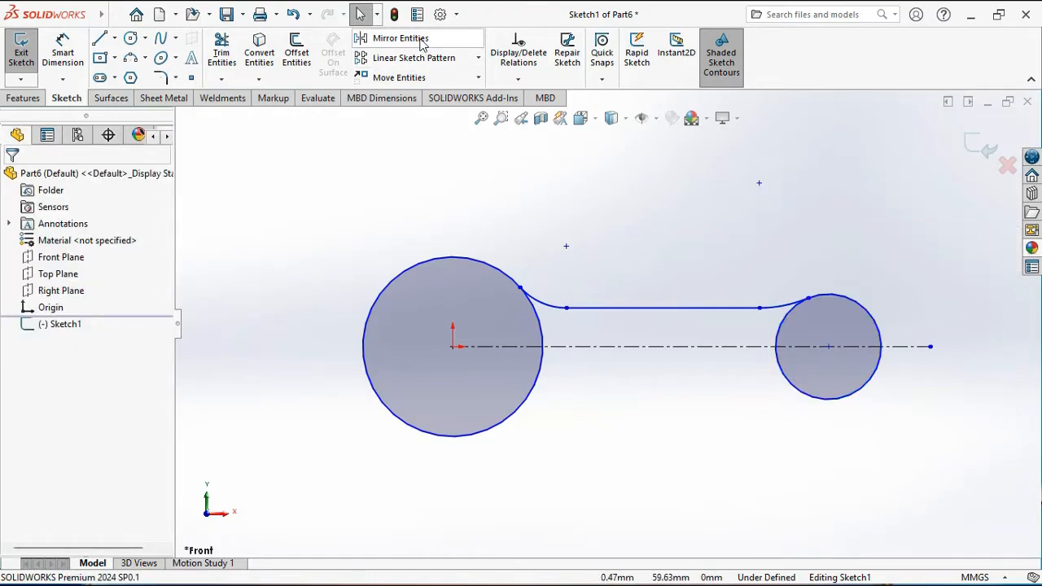
- Mirror the horizontal line and its two connecting arcs about the centerline, keeping the originals
{"action": "left_click", "coordinate": [395, 39]}
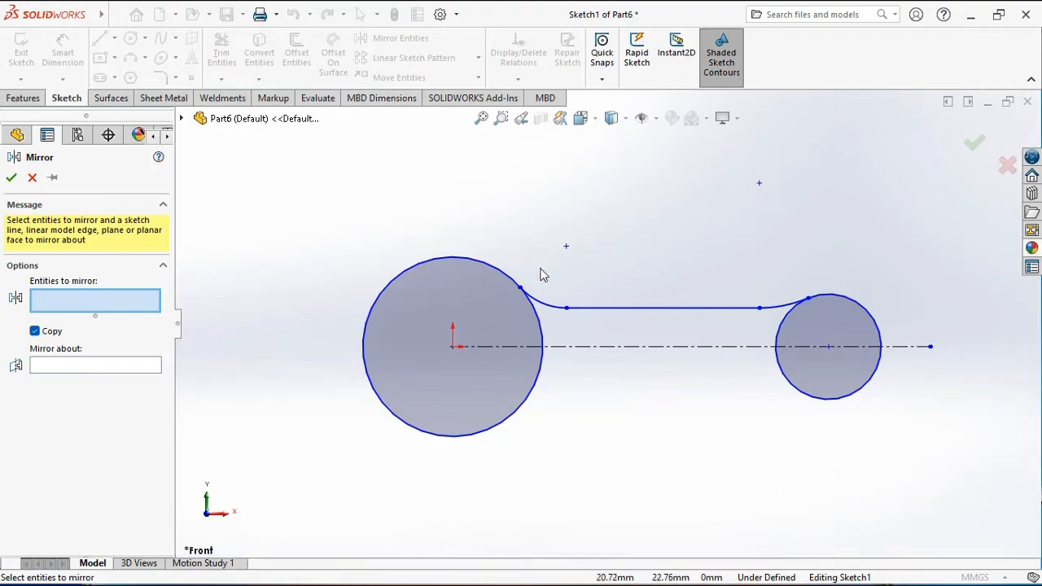
{"action": "left_click", "coordinate": [553, 304]}
{"action": "left_click", "coordinate": [651, 310]}
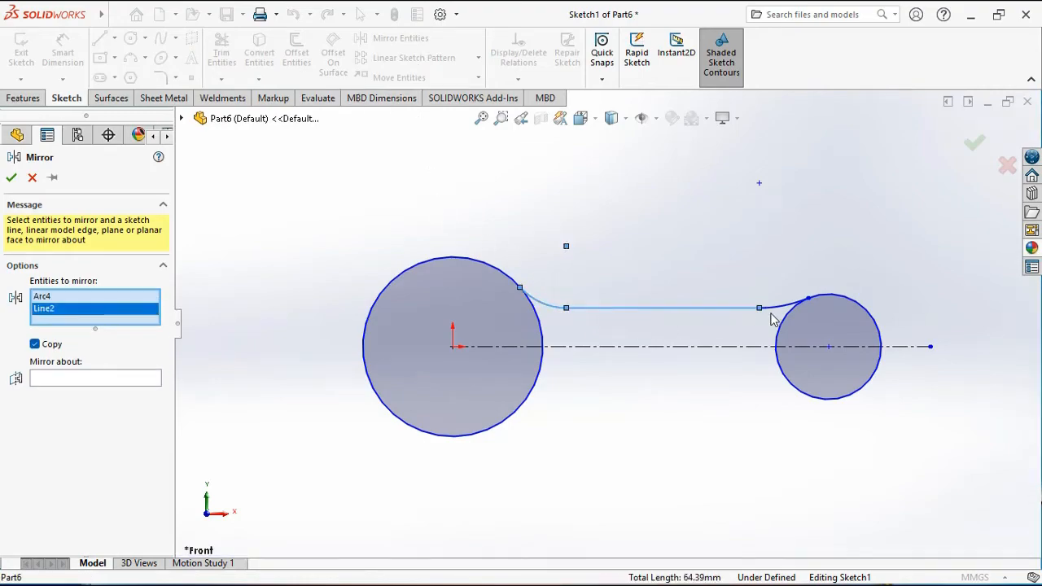
{"action": "left_click", "coordinate": [783, 304]}
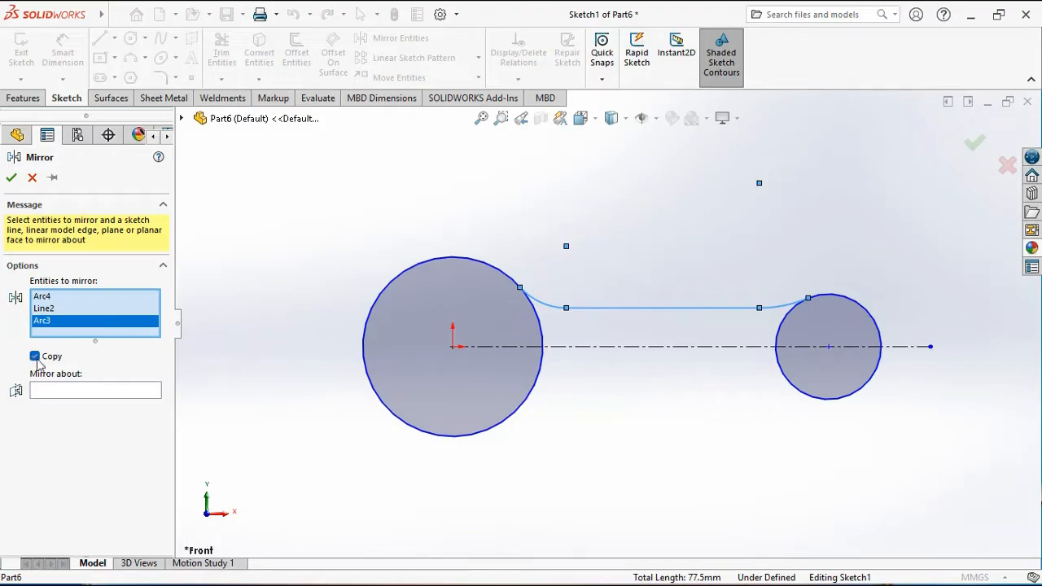
{"action": "left_click", "coordinate": [66, 393]}
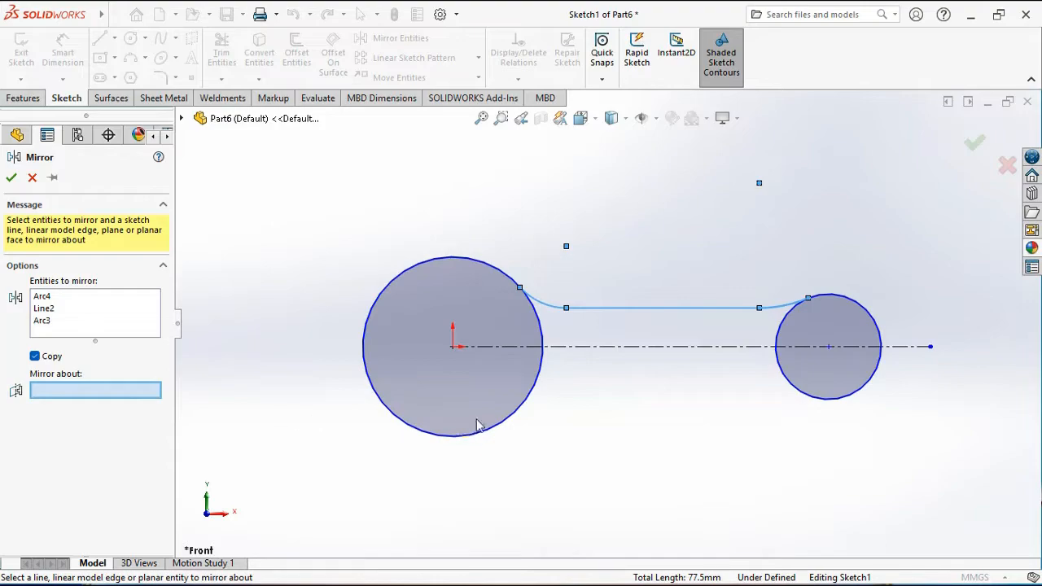
{"action": "left_click", "coordinate": [617, 347]}
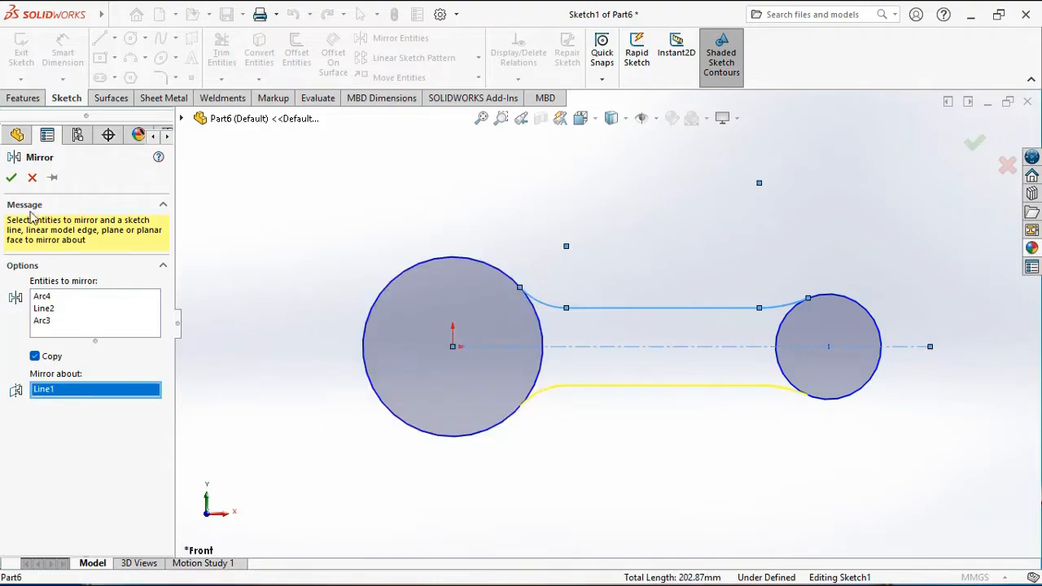
{"action": "left_click", "coordinate": [11, 177]}
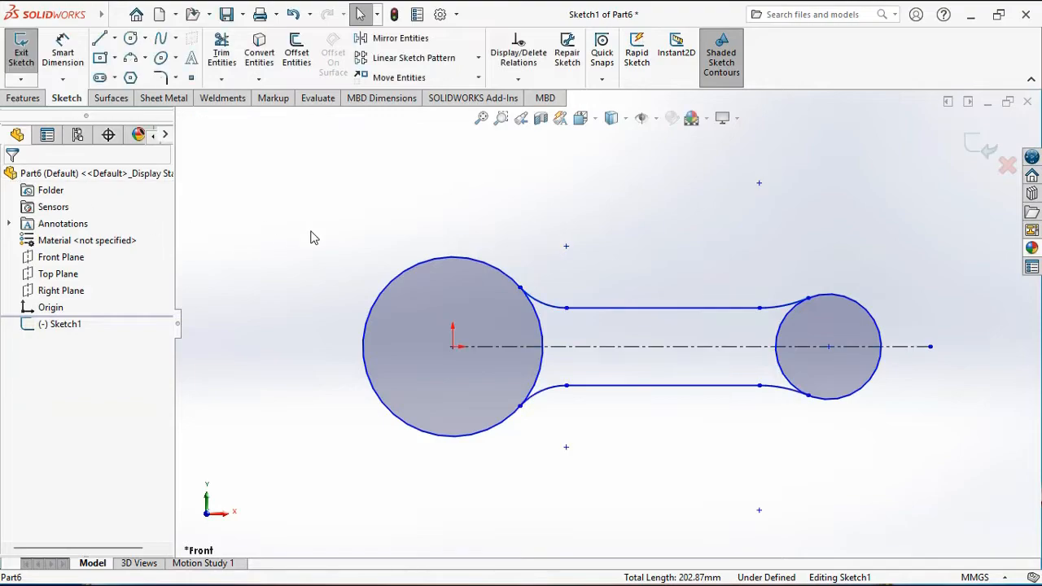
- Sketch a slanted line about 23 mm long from the large circle's left edge into its interior, above the center
{"action": "left_click", "coordinate": [100, 41]}
{"action": "left_click", "coordinate": [364, 326]}
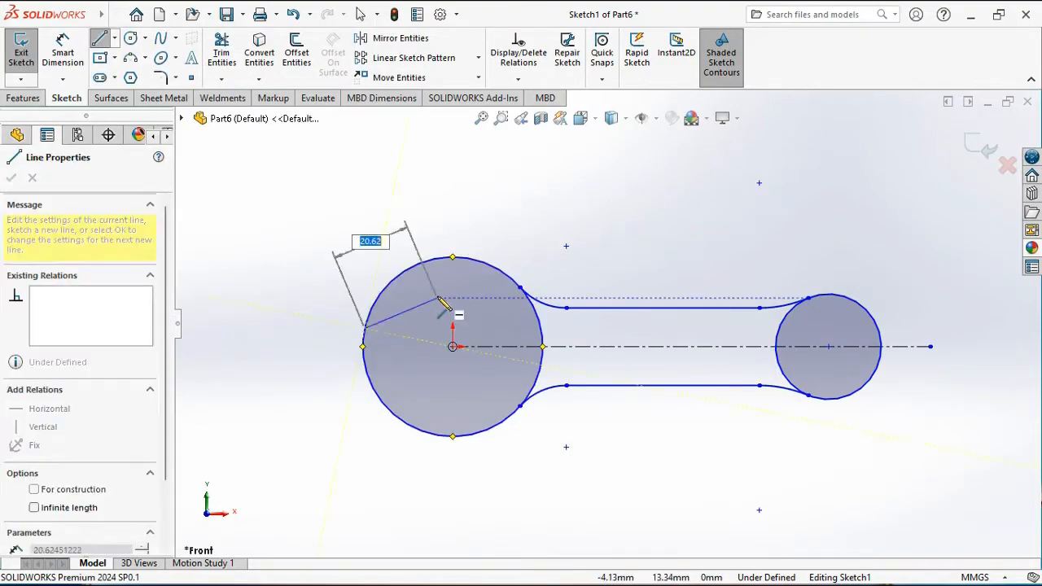
{"action": "left_click", "coordinate": [445, 292]}
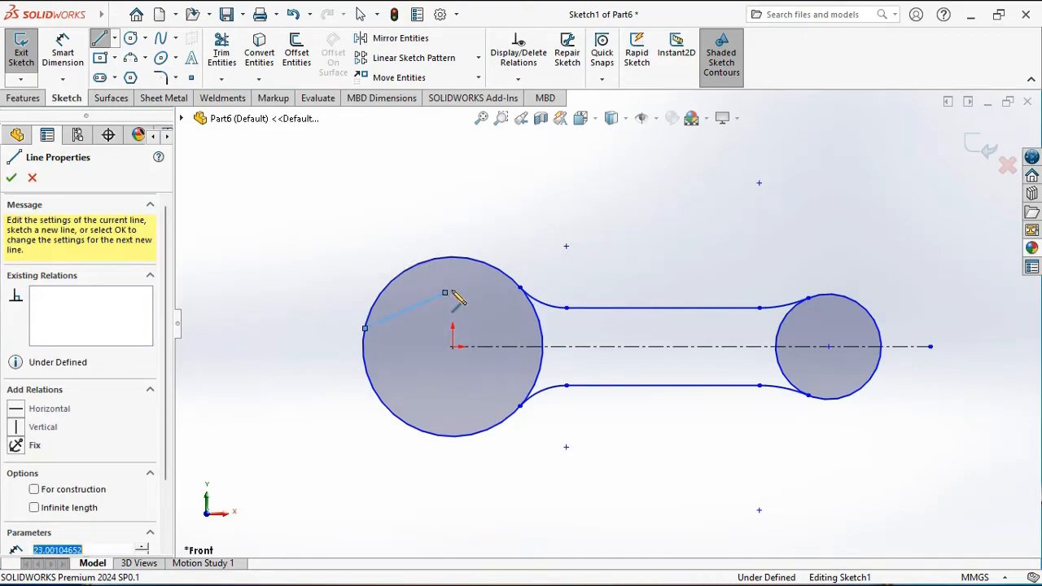
{"action": "key", "text": "Escape"}
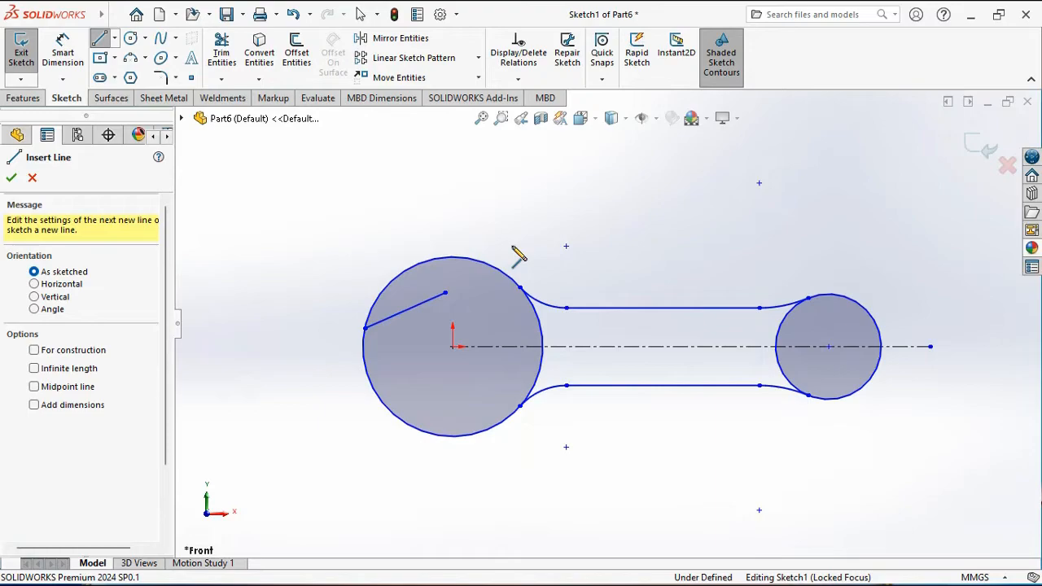
- Sketch a second slanted line about 20.7 mm long from the large circle's lower-left edge into its interior, below the center
{"action": "left_click", "coordinate": [415, 425]}
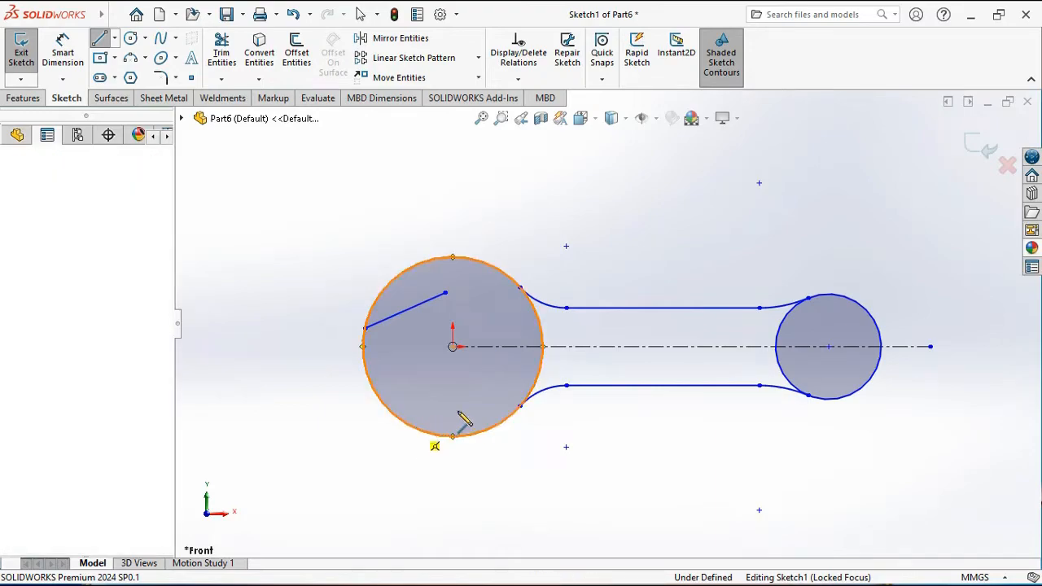
{"action": "left_click", "coordinate": [473, 378]}
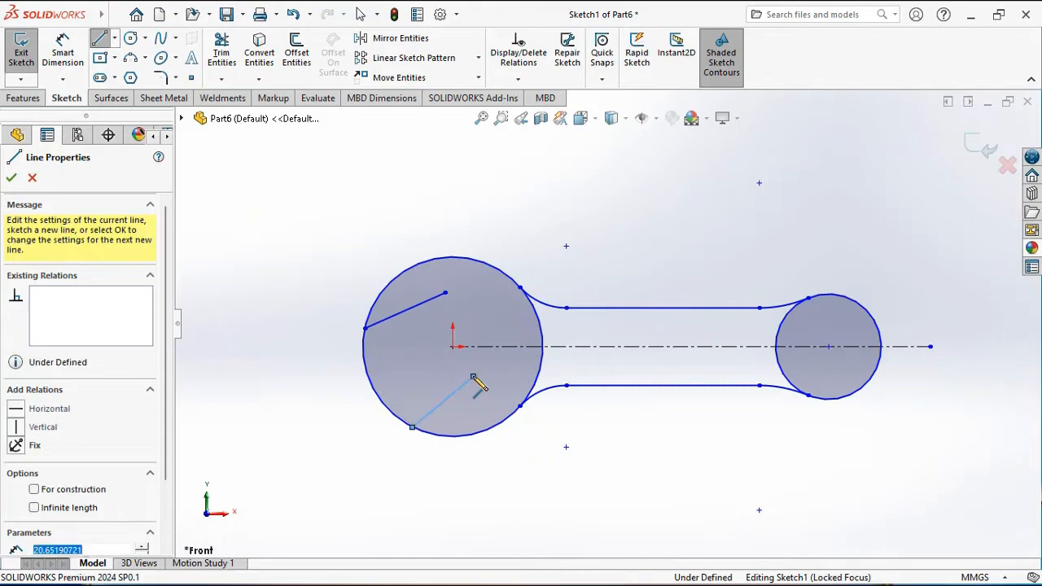
{"action": "double_click", "coordinate": [519, 455]}
- Sketch two slanted lines from the small circle's right edge into its interior, a 15 mm one above the centerline and another below it
{"action": "left_click", "coordinate": [868, 312]}
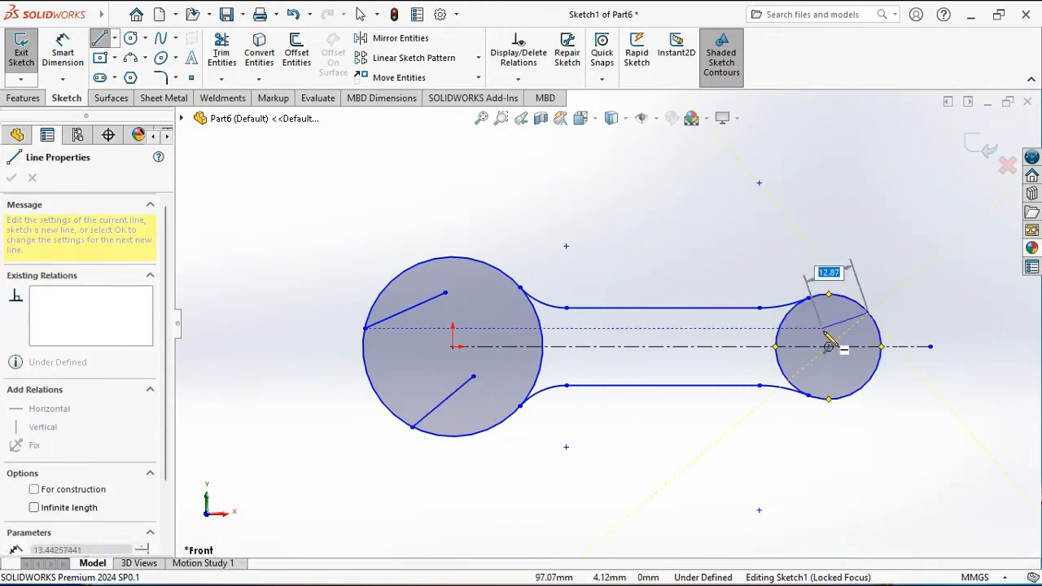
{"action": "left_click", "coordinate": [817, 336]}
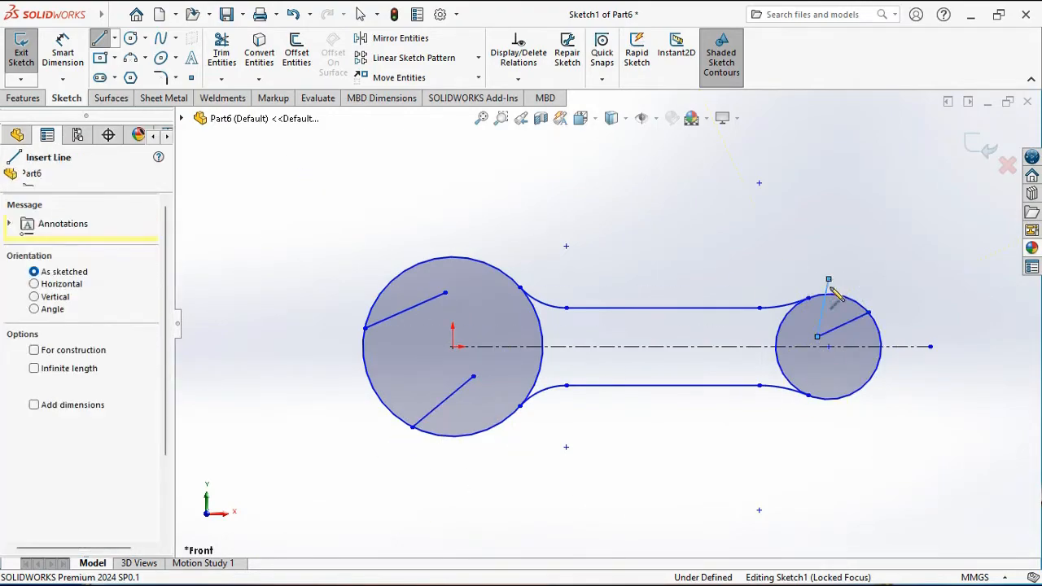
{"action": "left_click", "coordinate": [879, 360]}
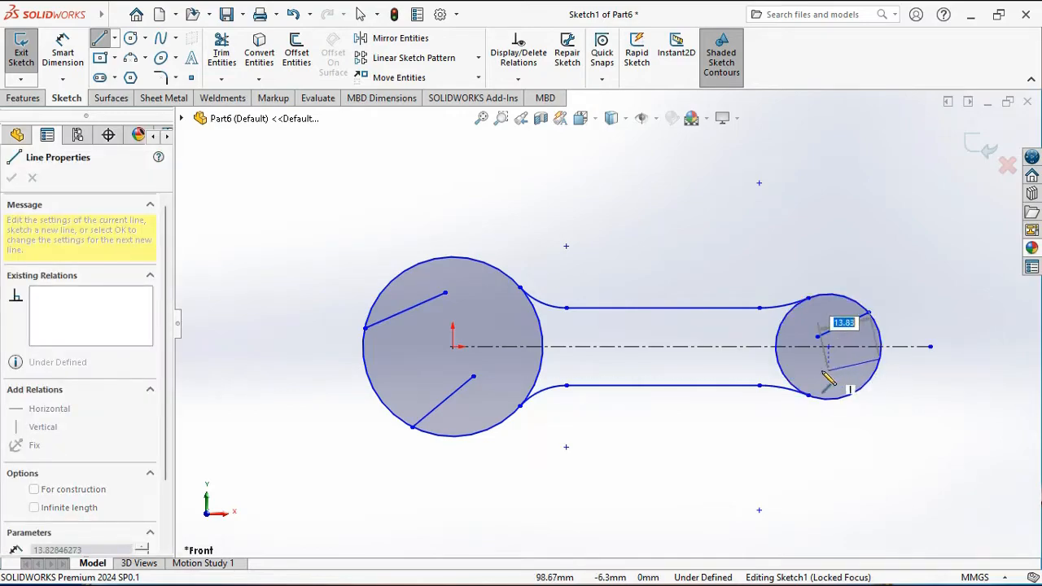
{"action": "left_click", "coordinate": [817, 372]}
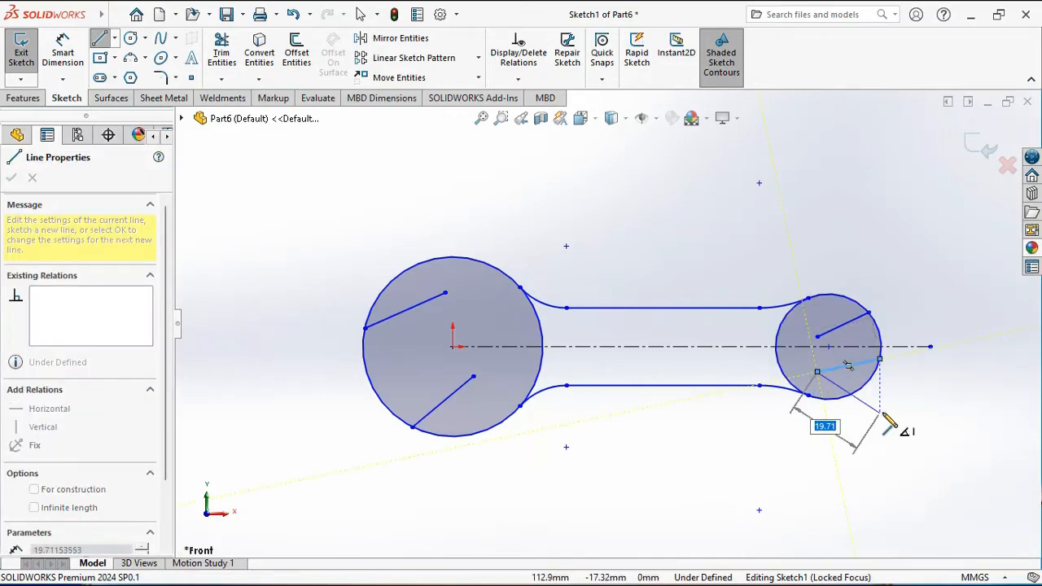
{"action": "right_click", "coordinate": [884, 414]}
{"action": "left_click", "coordinate": [892, 412]}
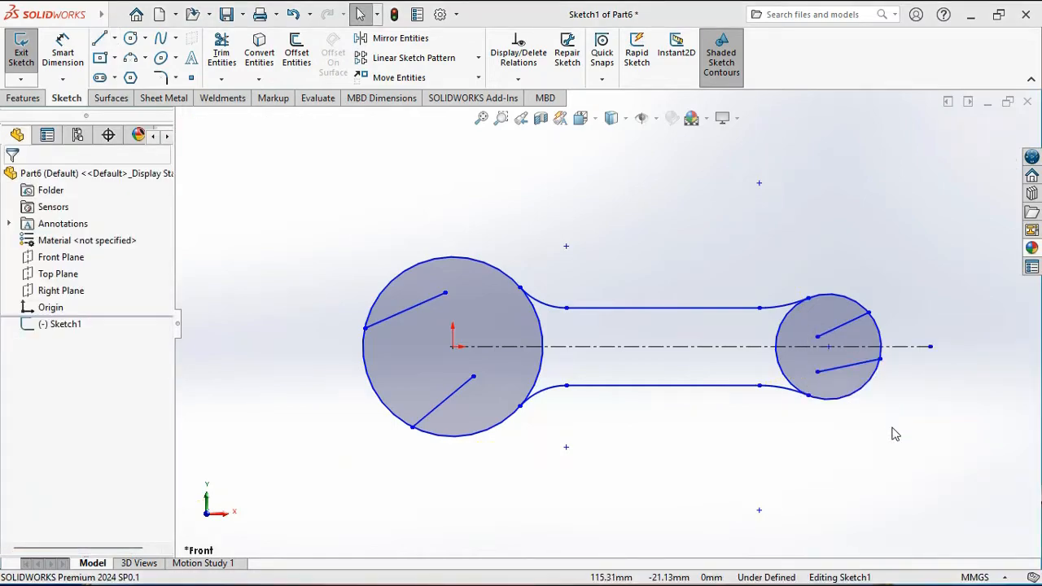
- Make the two slanted lines inside the large circle parallel and equal in length
{"action": "left_click", "coordinate": [416, 311]}
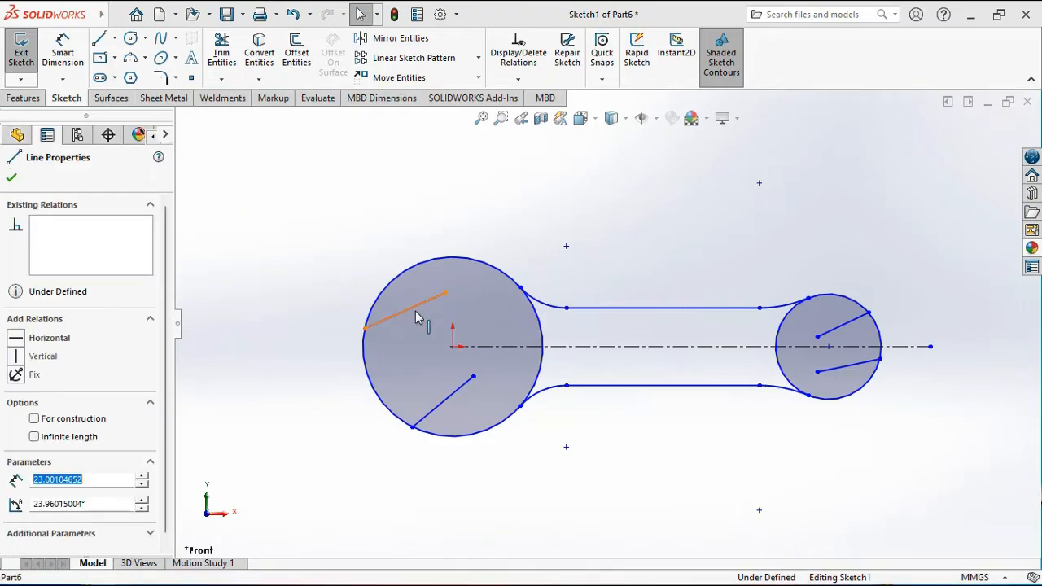
{"action": "left_click", "coordinate": [466, 399], "text": "ctrl"}
{"action": "left_click", "coordinate": [594, 324]}
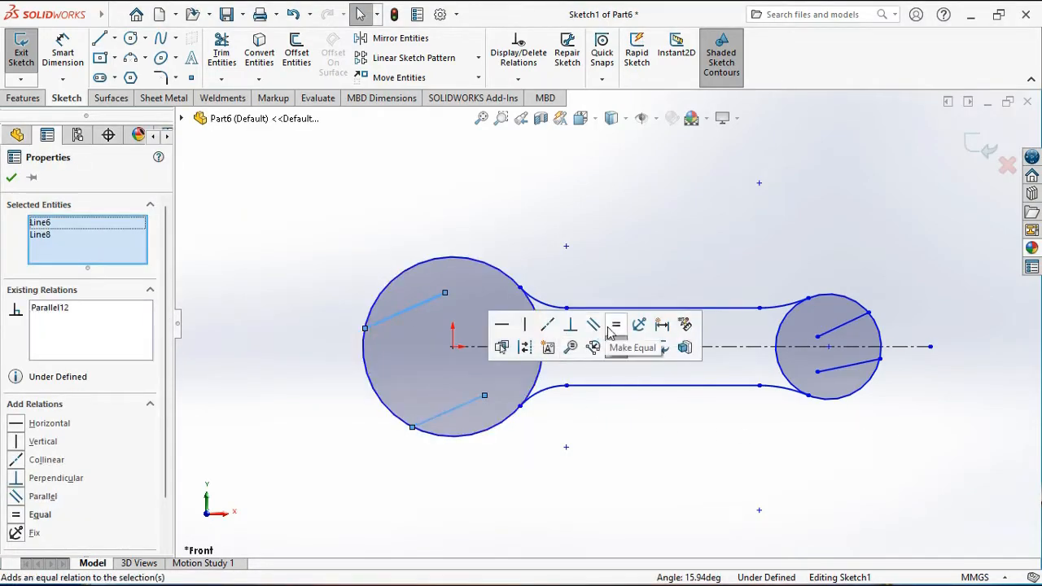
{"action": "left_click", "coordinate": [776, 437]}
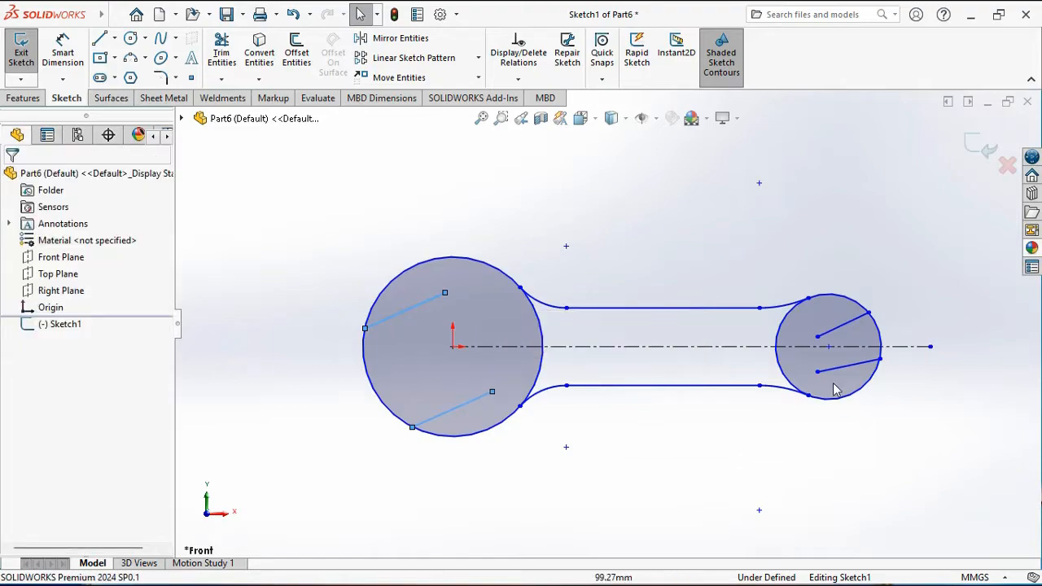
- Make the two slanted lines inside the small circle parallel and equal in length
{"action": "left_click", "coordinate": [849, 331]}
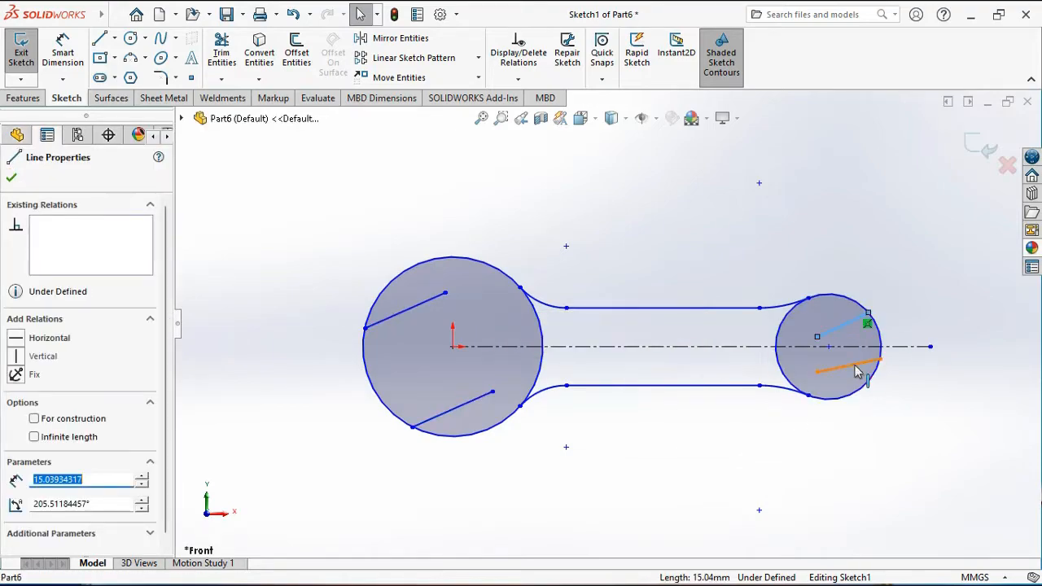
{"action": "left_click", "coordinate": [856, 372], "text": "ctrl"}
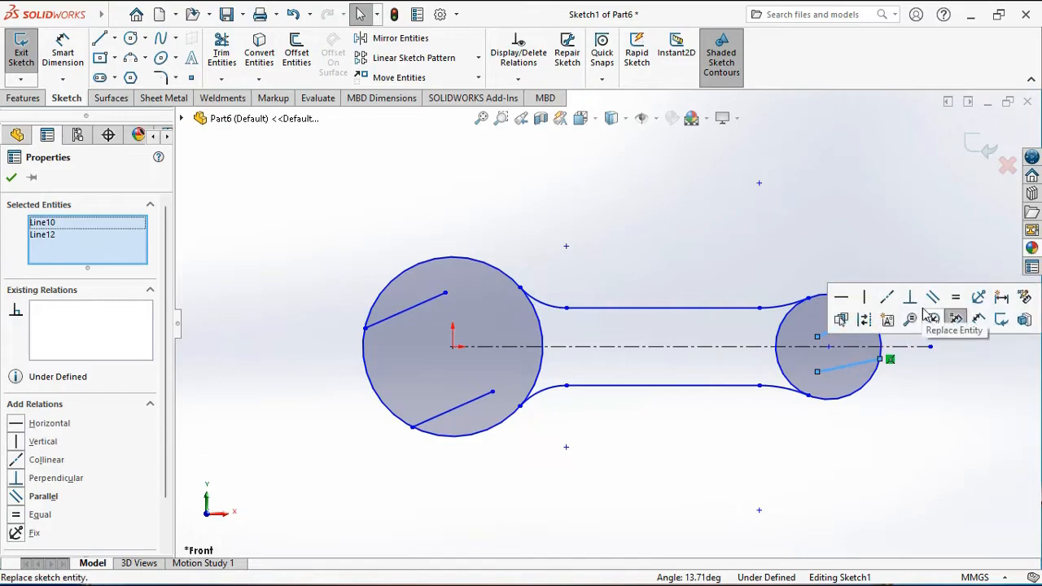
{"action": "left_click", "coordinate": [933, 298]}
{"action": "left_click", "coordinate": [956, 302]}
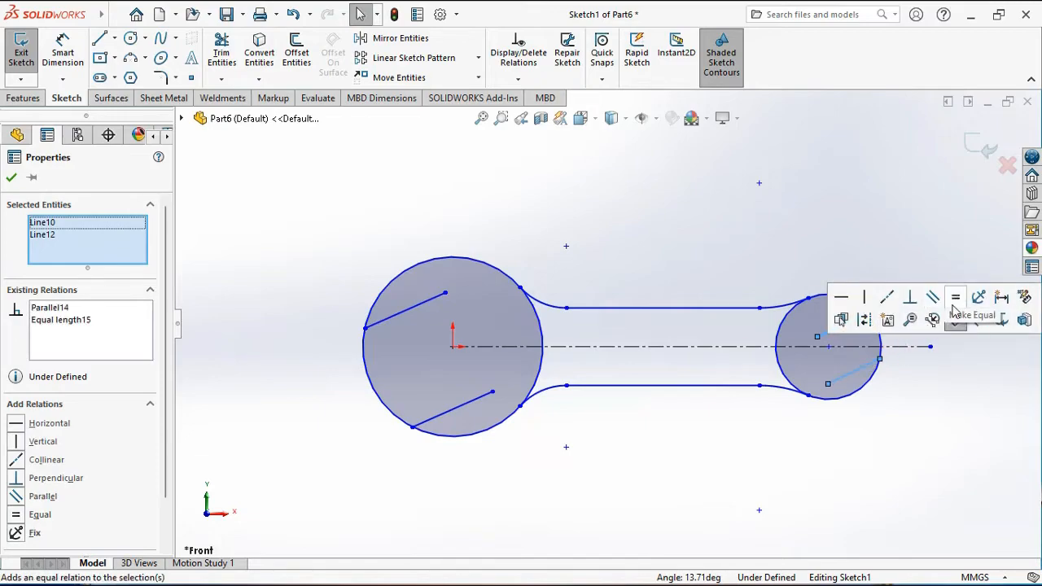
{"action": "left_click", "coordinate": [930, 420]}
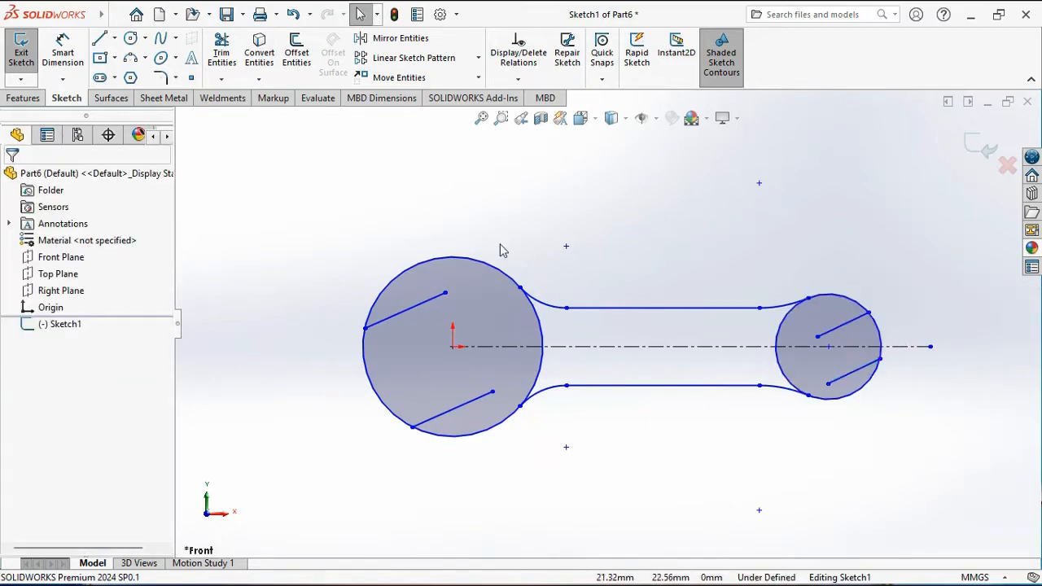
- Join the inner ends of the large circle's slanted lines with a three-point arc bulging toward the handle
{"action": "left_click", "coordinate": [131, 59]}
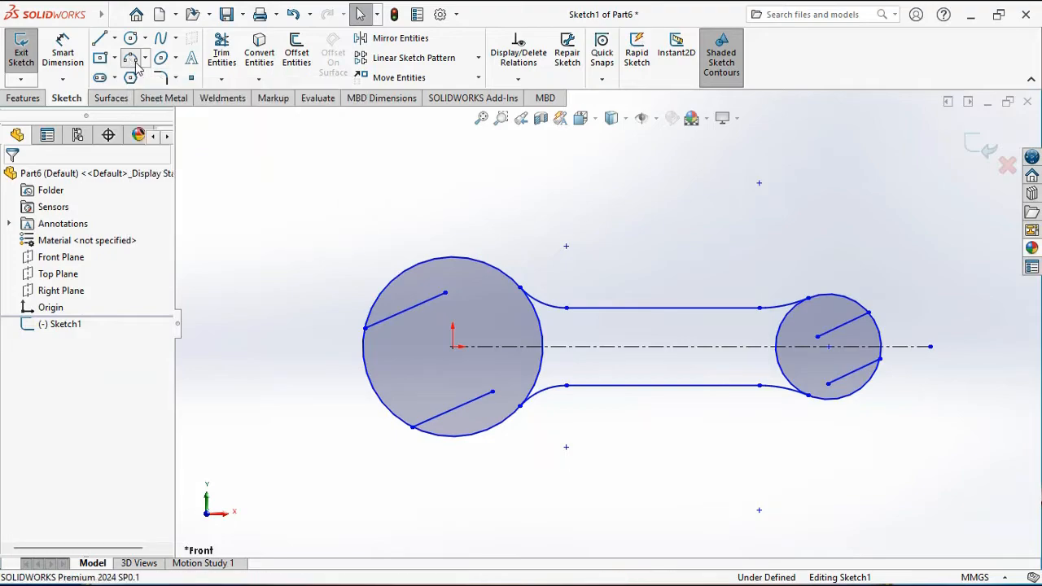
{"action": "left_click", "coordinate": [445, 292]}
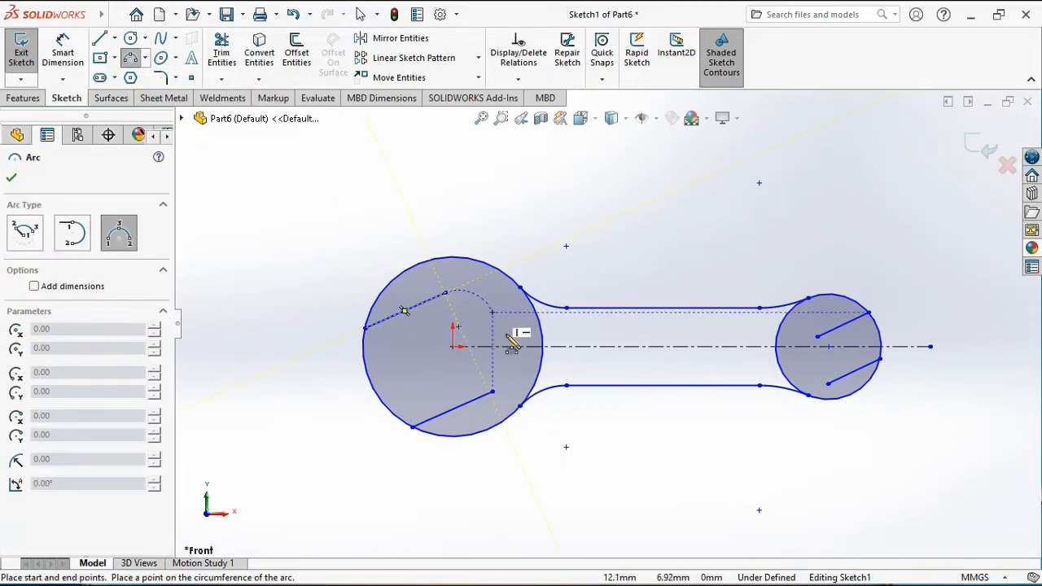
{"action": "left_click", "coordinate": [492, 393]}
{"action": "left_click", "coordinate": [500, 343]}
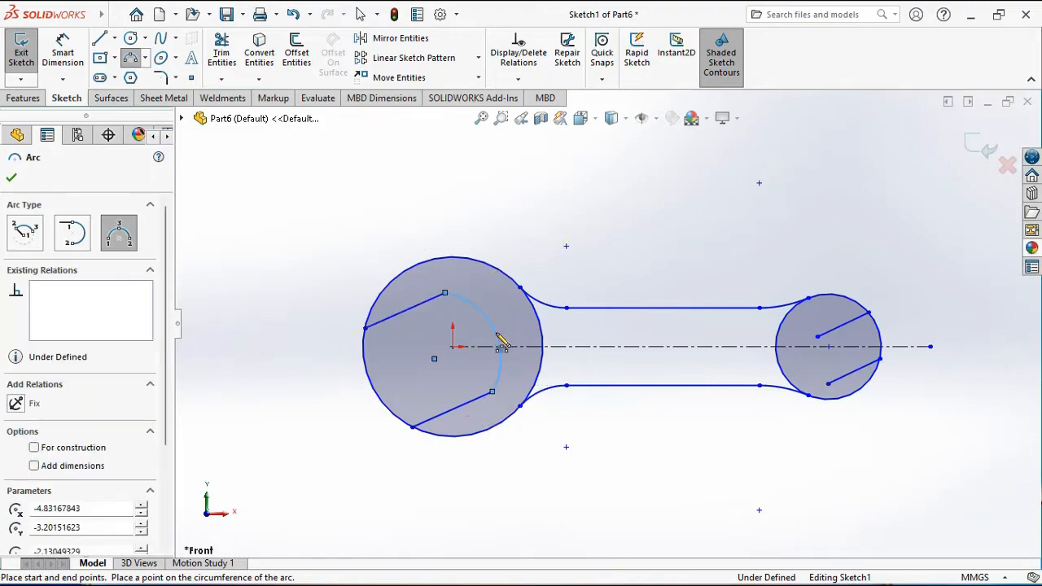
- Join the inner ends of the small circle's slanted lines with a three-point arc bulging toward the handle
{"action": "left_click", "coordinate": [818, 336]}
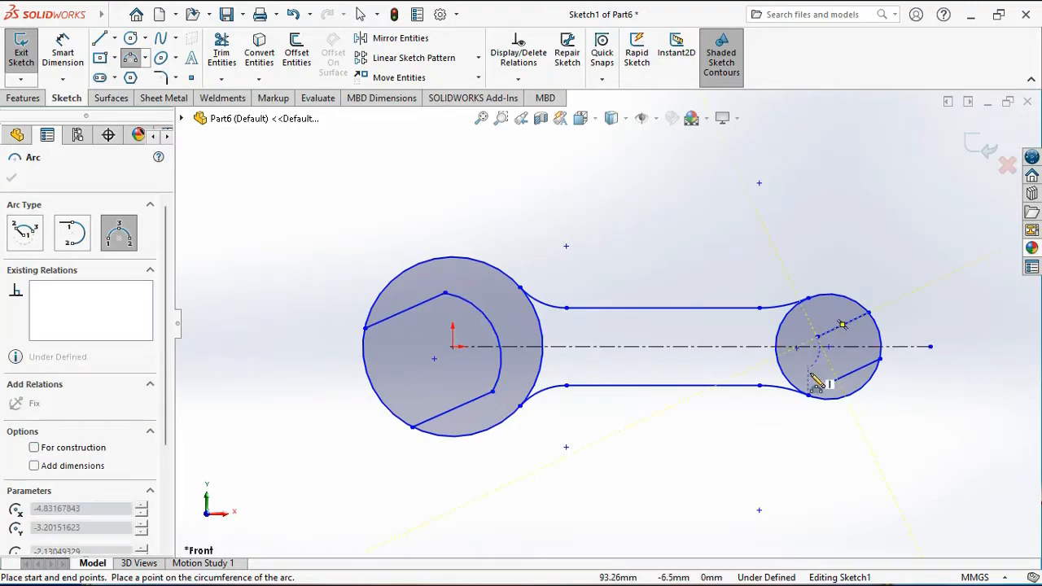
{"action": "left_click", "coordinate": [827, 383]}
{"action": "left_click", "coordinate": [814, 373]}
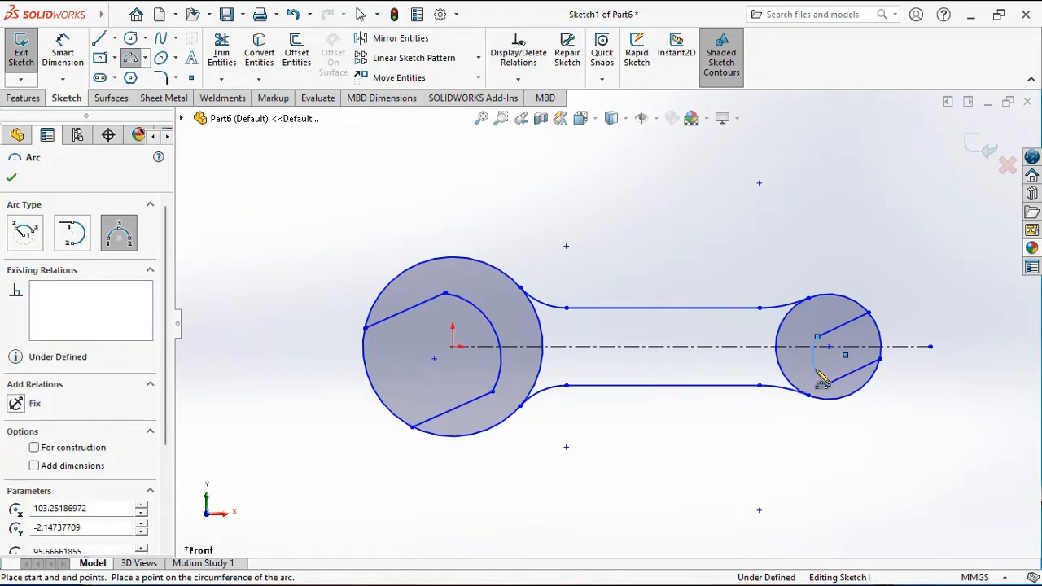
{"action": "right_click", "coordinate": [895, 407]}
{"action": "left_click", "coordinate": [895, 424]}
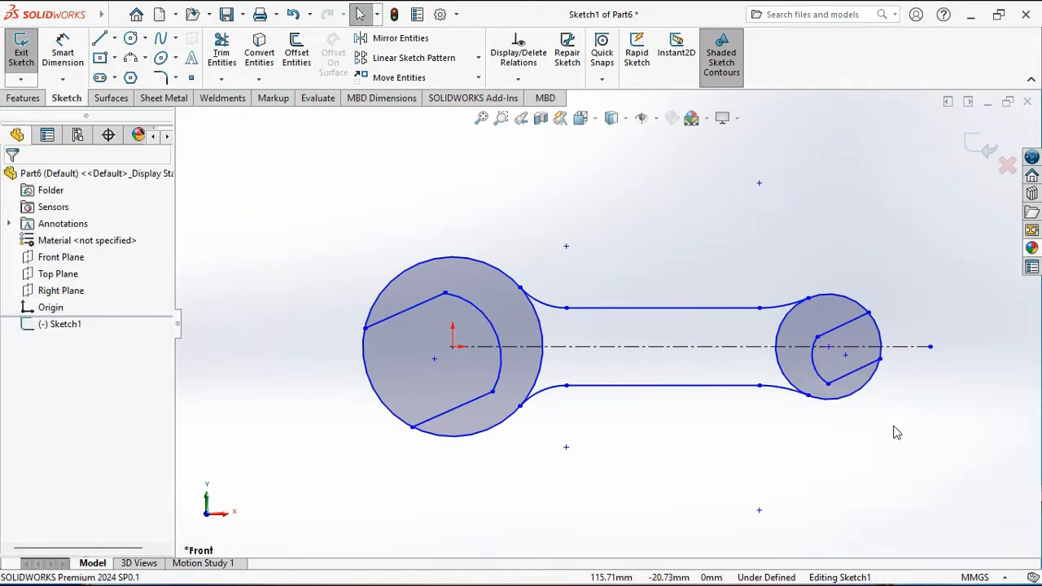
- Trim away the outer circle segments between the slanted lines on both heads to open the two jaws
{"action": "left_click", "coordinate": [221, 50]}
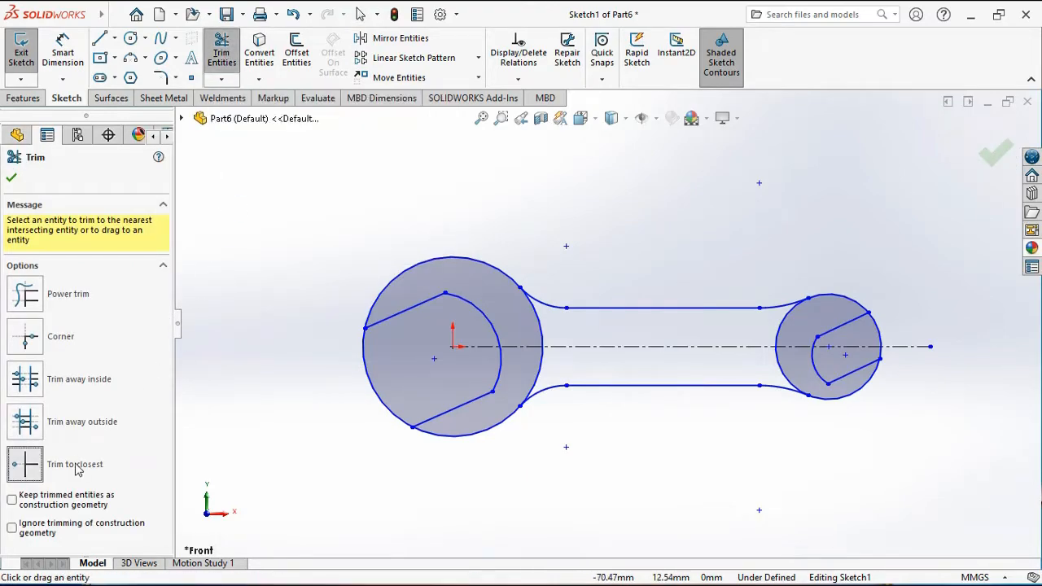
{"action": "left_click", "coordinate": [368, 384]}
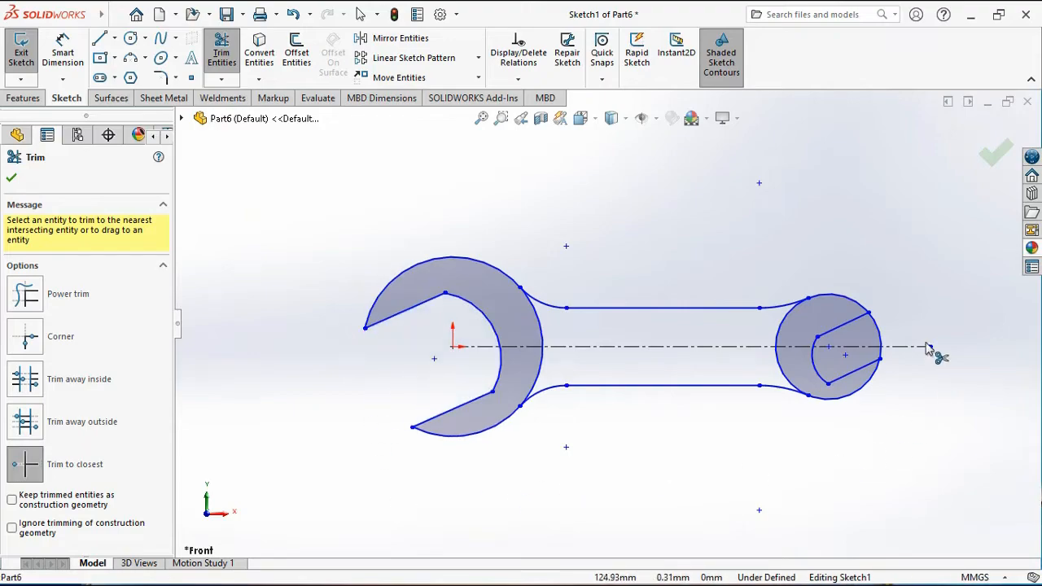
{"action": "left_click", "coordinate": [883, 350]}
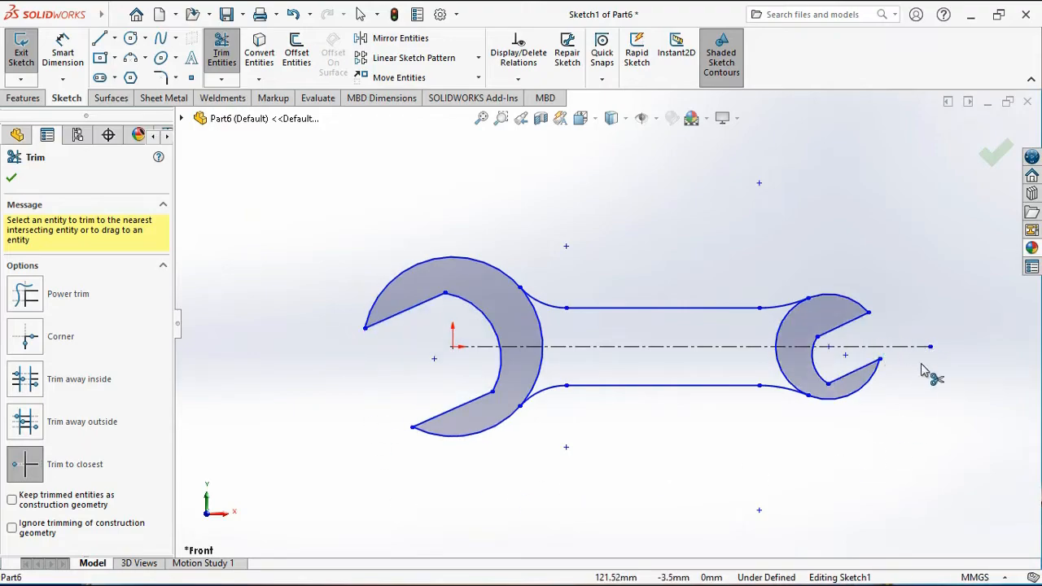
{"action": "left_click", "coordinate": [989, 166]}
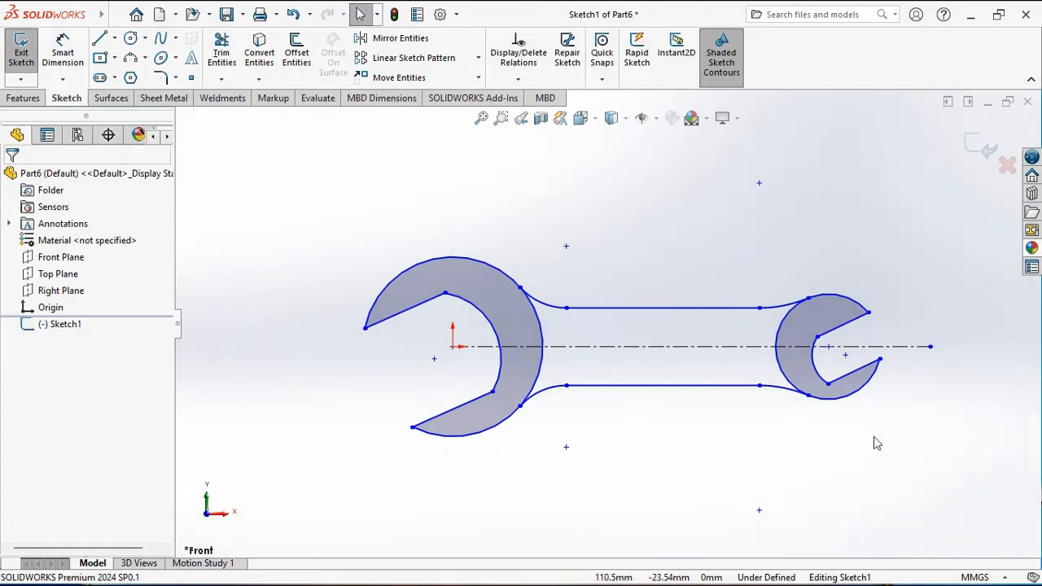
- Dimension the outer arc of the large head with a radius of 16 mm
{"action": "left_click", "coordinate": [65, 50]}
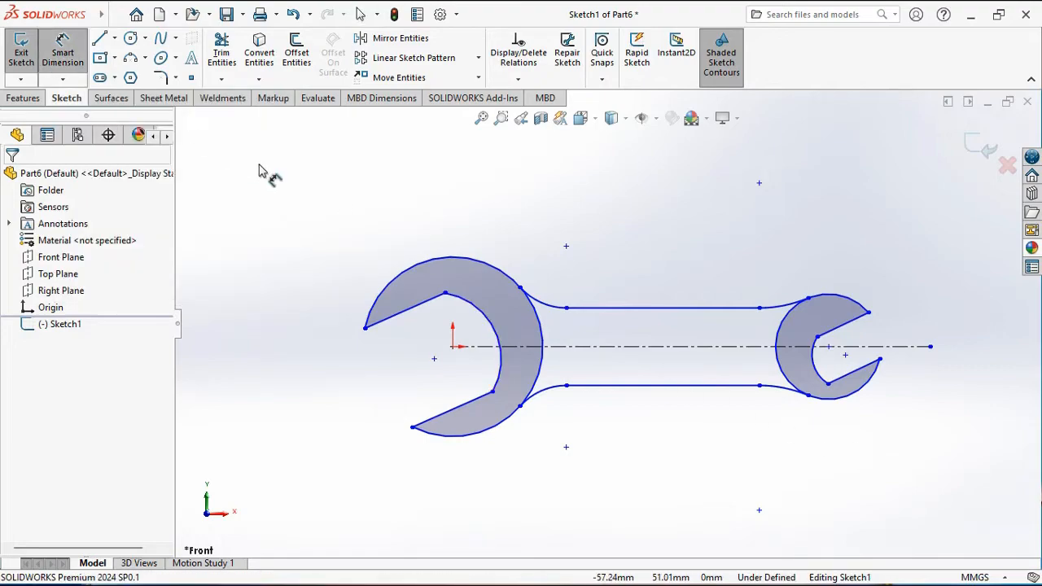
{"action": "left_click", "coordinate": [407, 273]}
{"action": "left_click", "coordinate": [394, 238]}
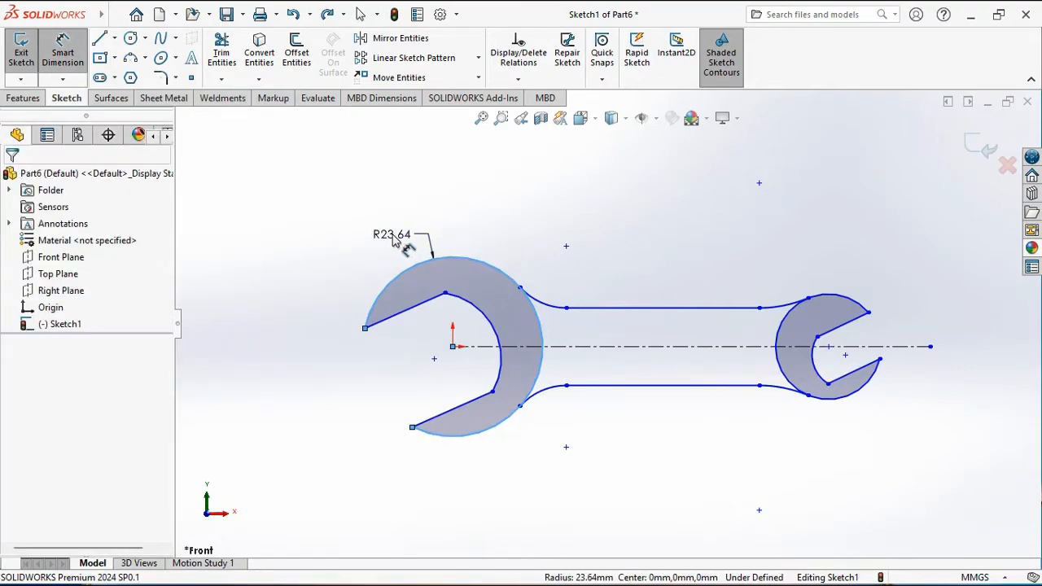
{"action": "type", "text": "16.00mm"}
{"action": "key", "text": "Return"}
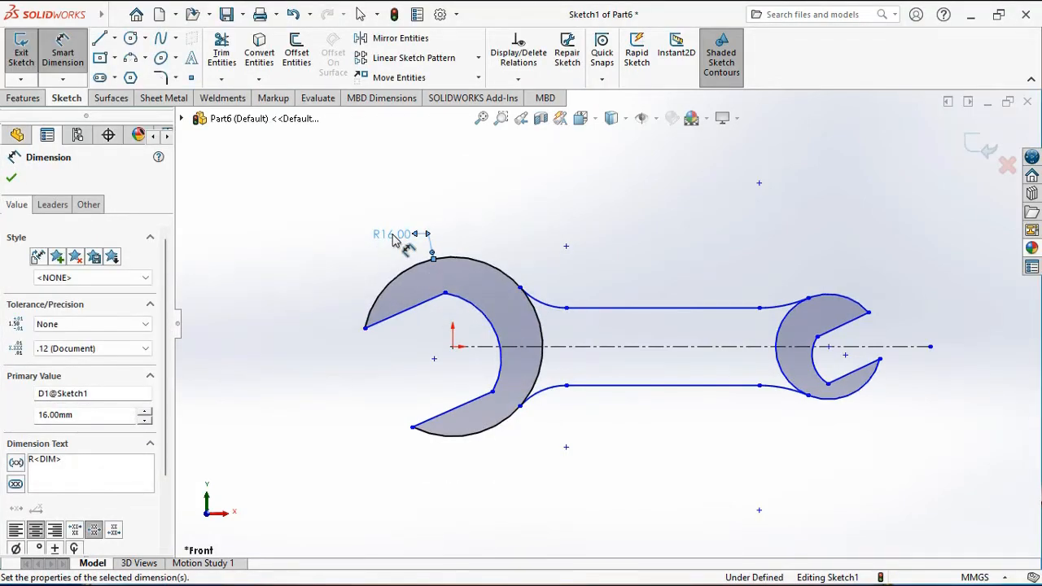
- Dimension the outer arc of the small head with a radius of 14.5 mm
{"action": "left_click", "coordinate": [850, 300]}
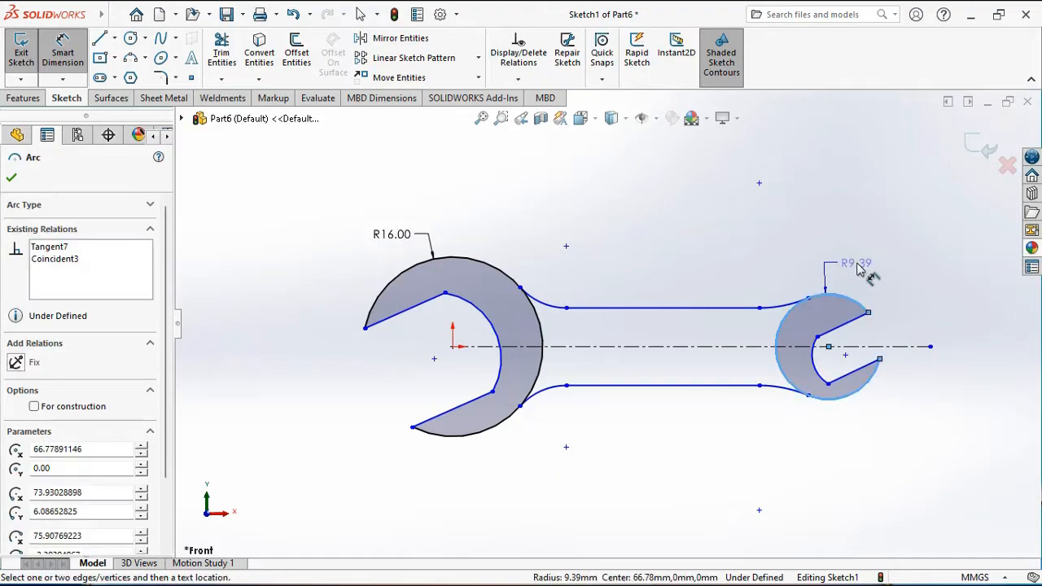
{"action": "left_click", "coordinate": [859, 271]}
{"action": "type", "text": "1"}
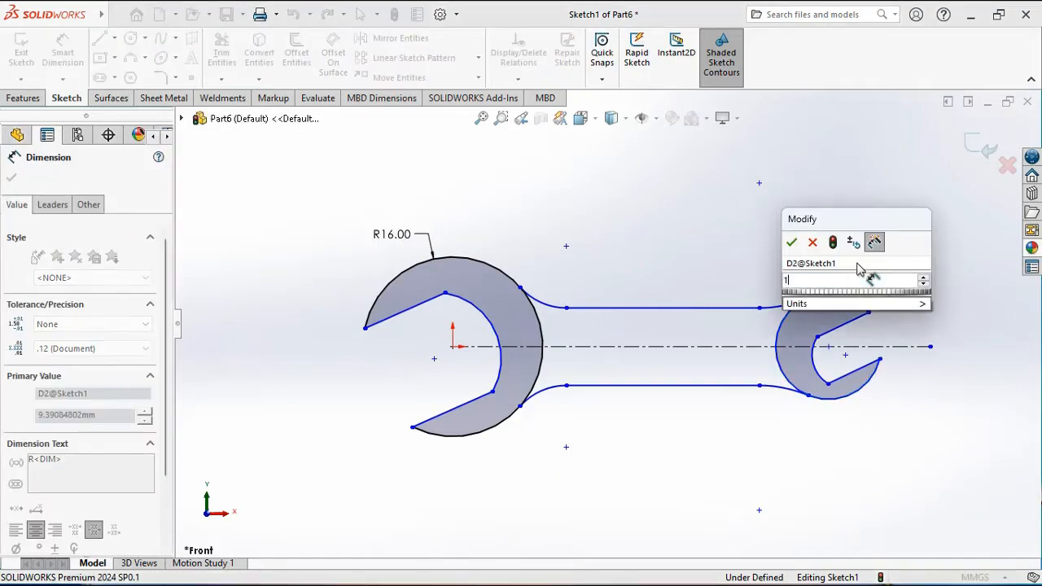
{"action": "type", "text": "4.5"}
{"action": "key", "text": "Return"}
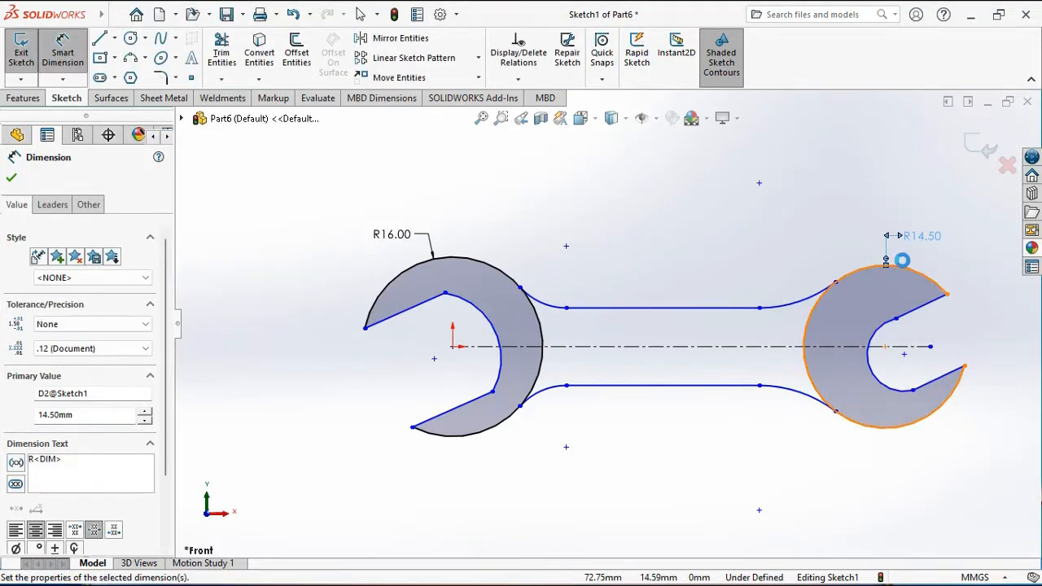
- Dimension the angle between the large head's lower jaw line and the centerline as 17°
{"action": "key", "text": "z"}
{"action": "scroll", "coordinate": [918, 269], "scroll_direction": "down", "scroll_amount": 1}
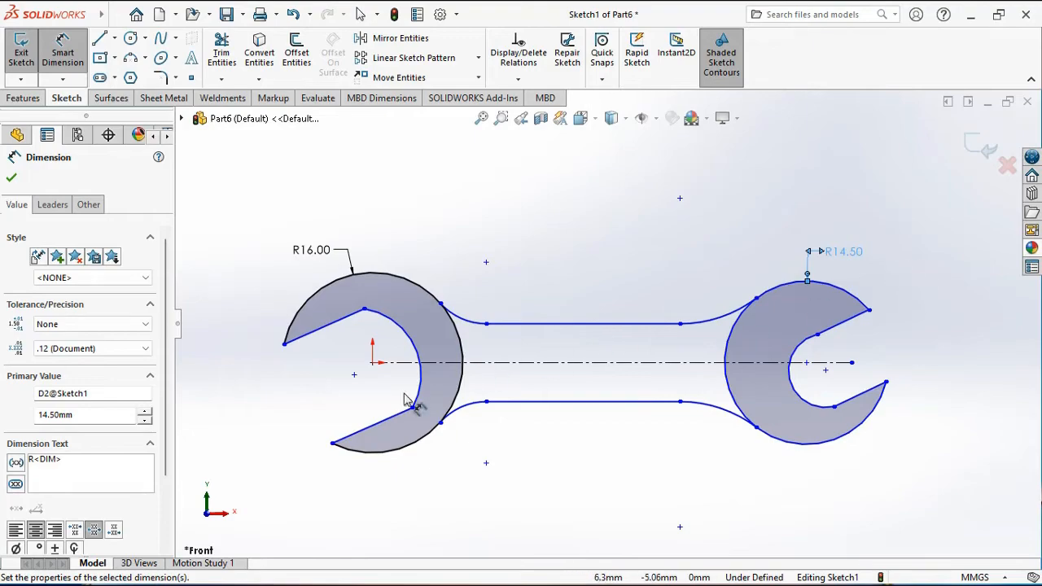
{"action": "left_click", "coordinate": [412, 363]}
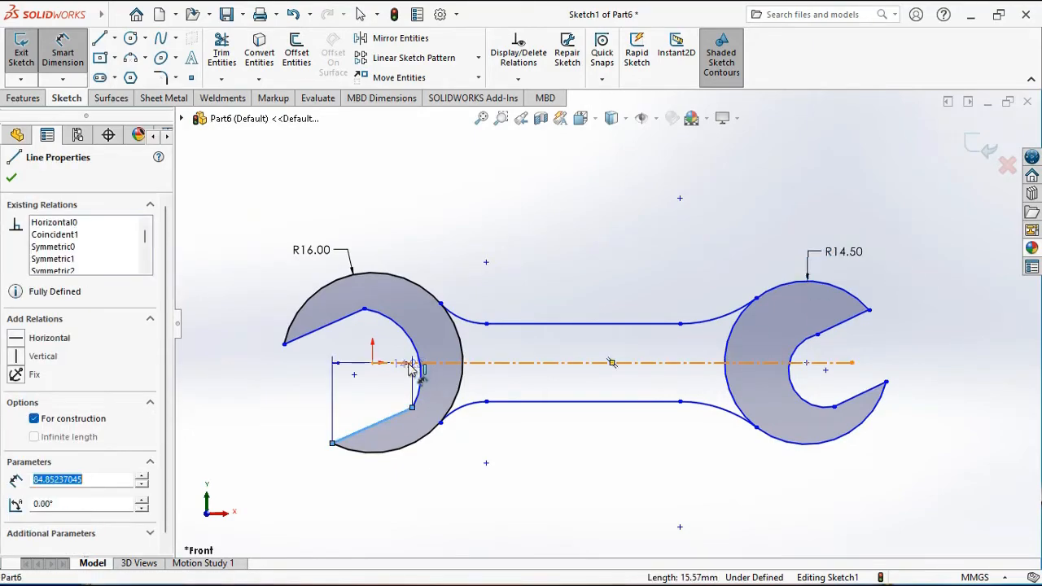
{"action": "left_click", "coordinate": [329, 402]}
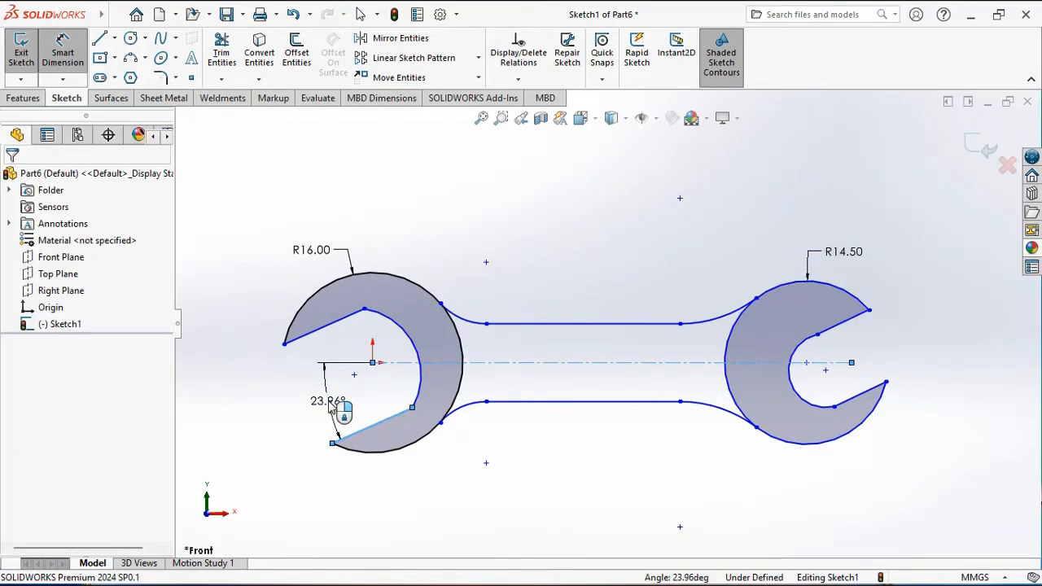
{"action": "type", "text": "17"}
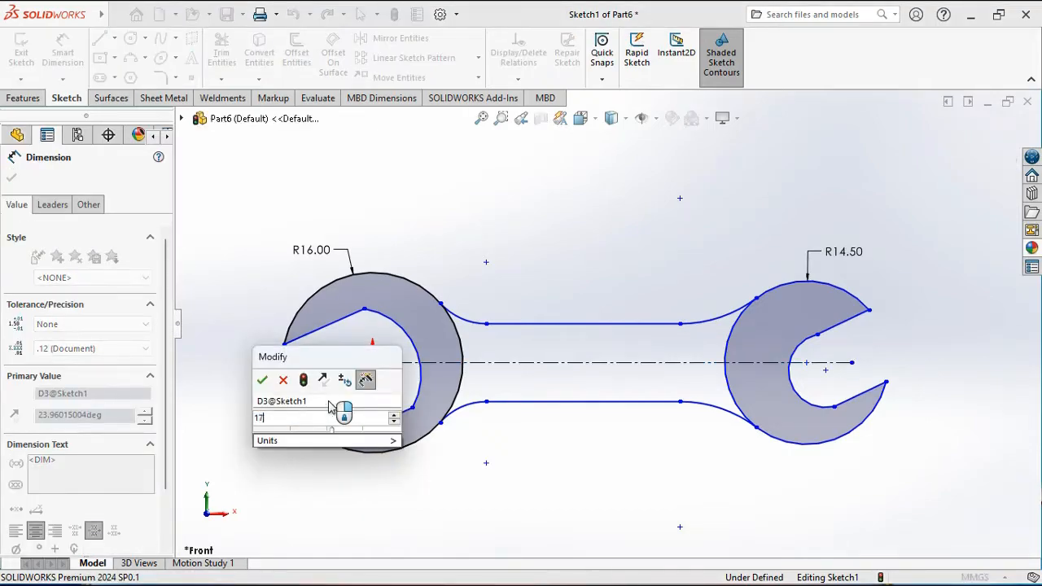
{"action": "key", "text": "Return"}
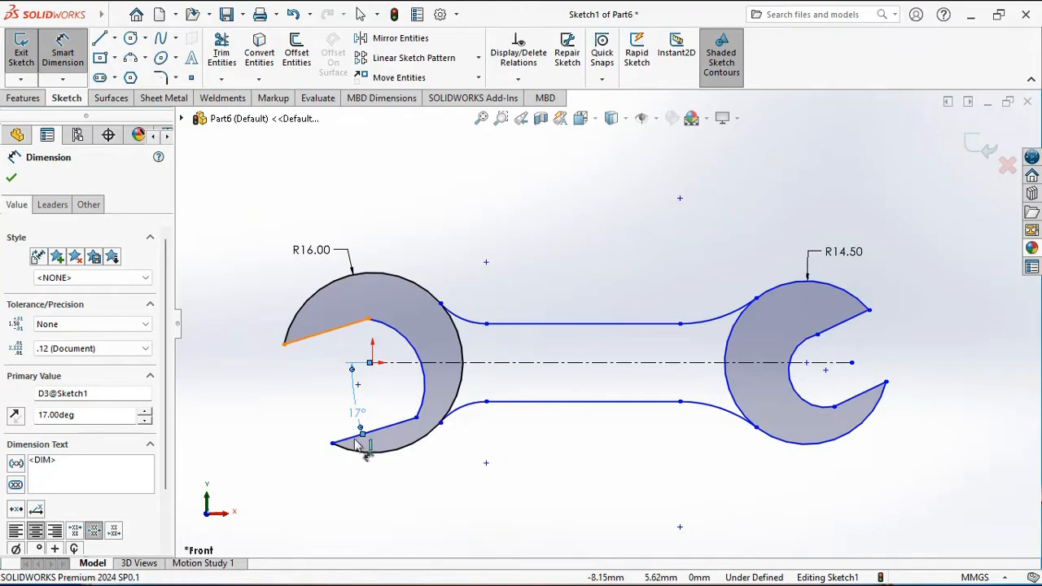
- Dimension the distance between the two parallel jaw lines of the large head as 17 mm
{"action": "left_click", "coordinate": [382, 428]}
{"action": "left_click", "coordinate": [255, 407]}
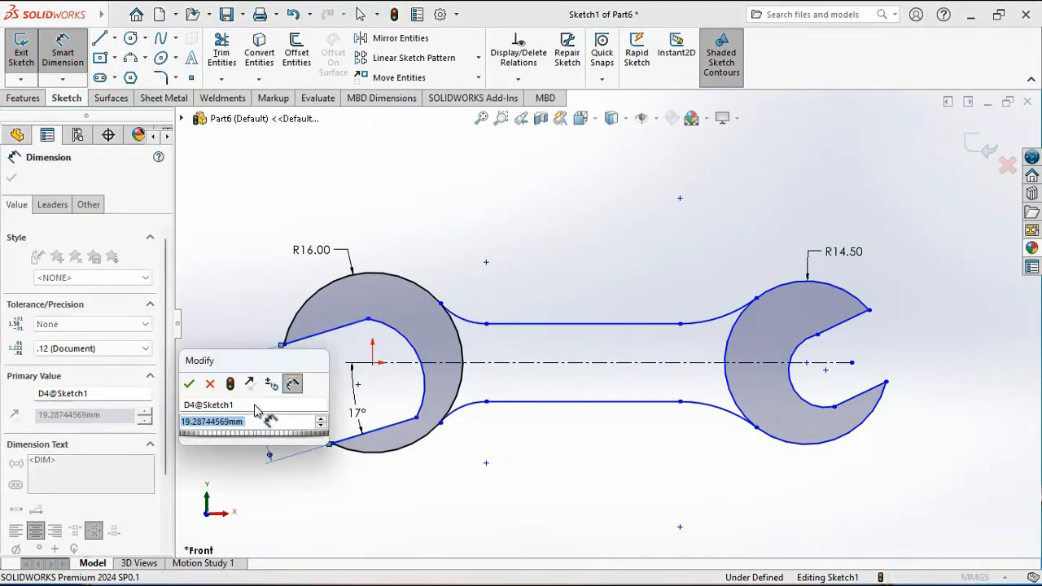
{"action": "type", "text": "17"}
{"action": "key", "text": "Escape"}
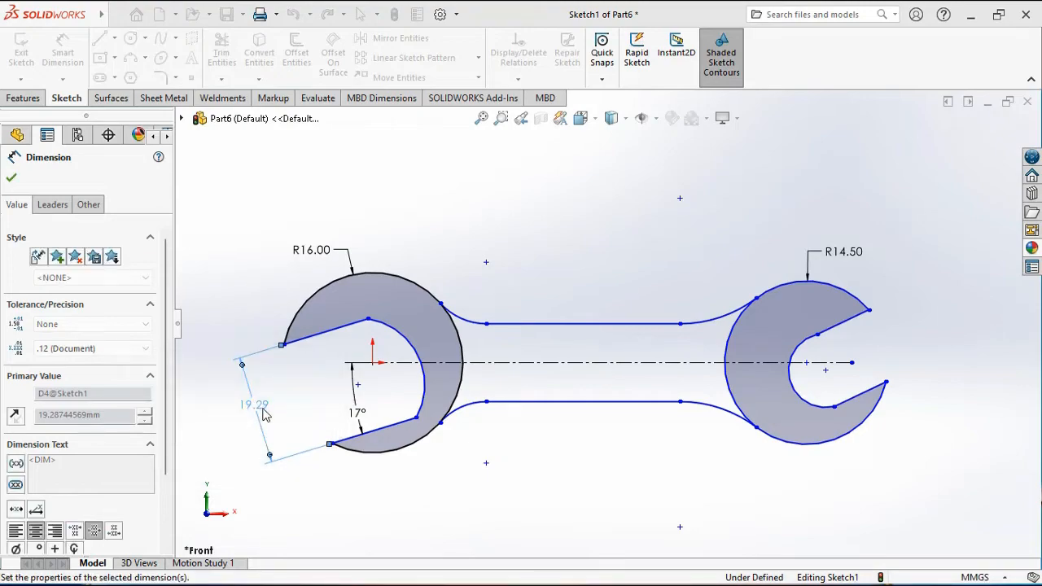
- Dimension the vertical distance from the large head's upper jaw tip to the origin as 4 mm, and move its label and the 17° label clear
{"action": "left_click", "coordinate": [282, 359]}
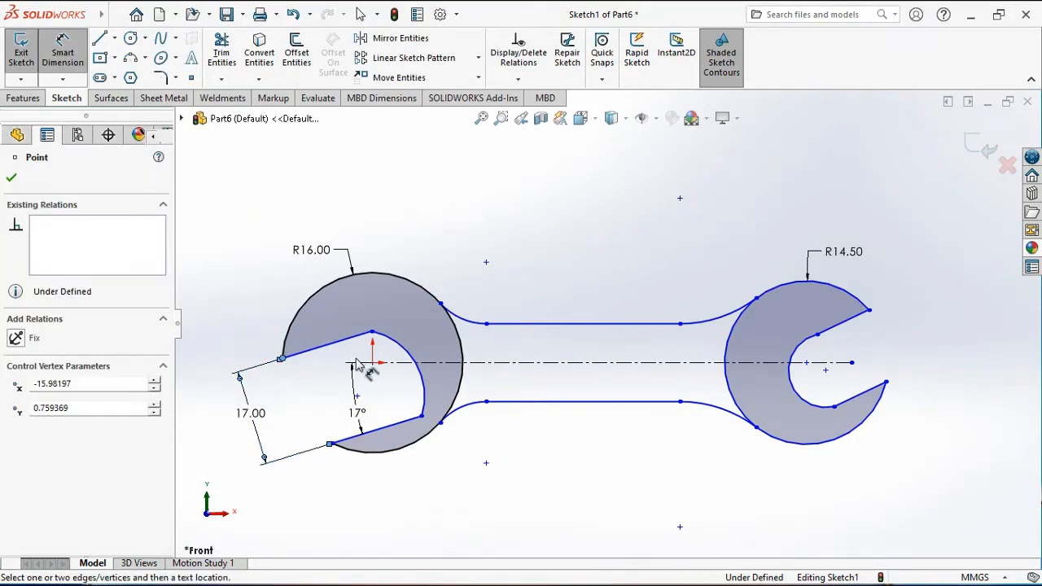
{"action": "left_click", "coordinate": [372, 363]}
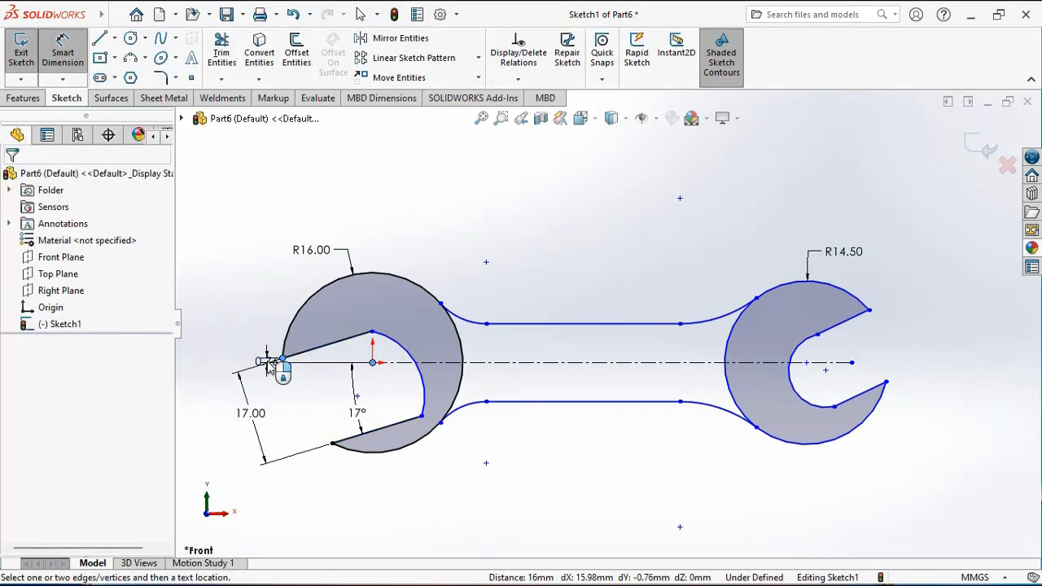
{"action": "left_click", "coordinate": [268, 363]}
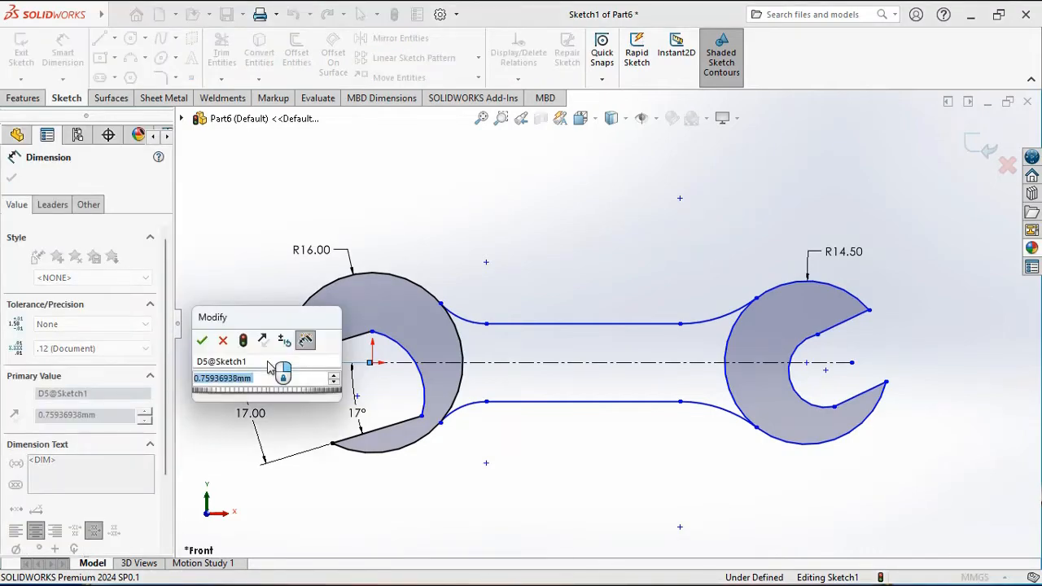
{"action": "type", "text": "4"}
{"action": "key", "text": "Return"}
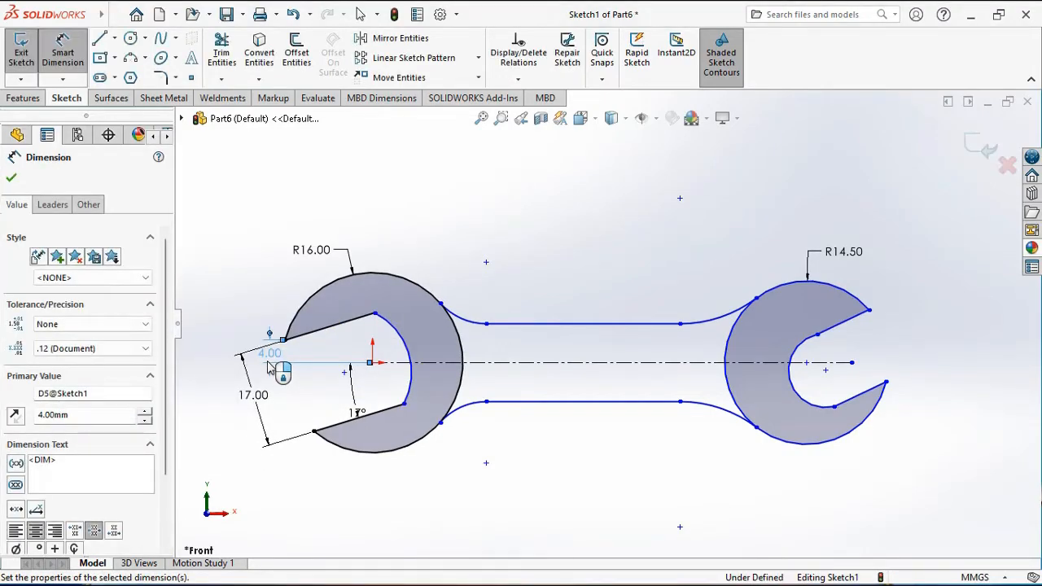
{"action": "left_click_drag", "start_coordinate": [270, 353], "coordinate": [272, 323]}
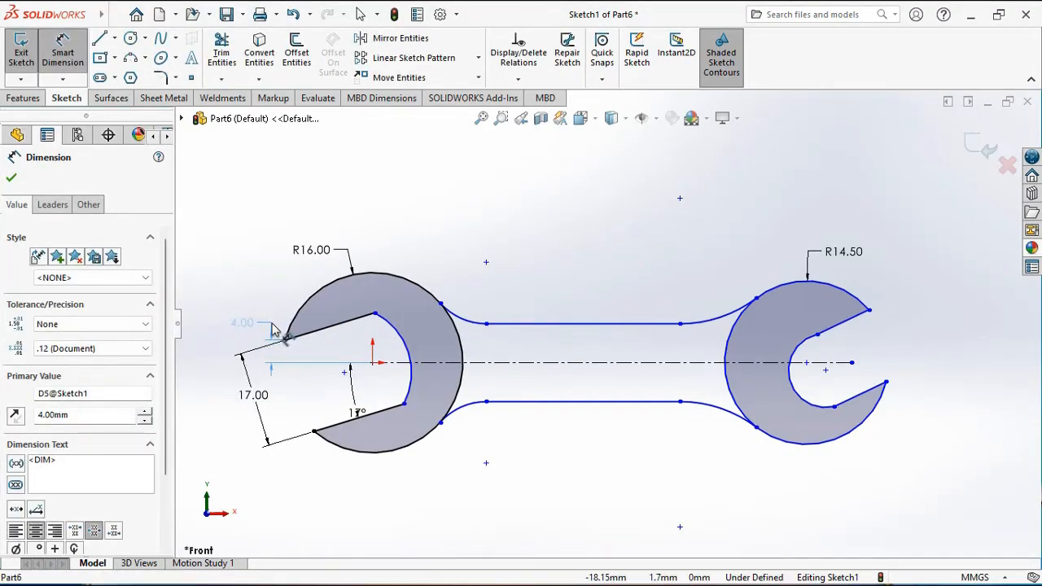
{"action": "left_click", "coordinate": [352, 411]}
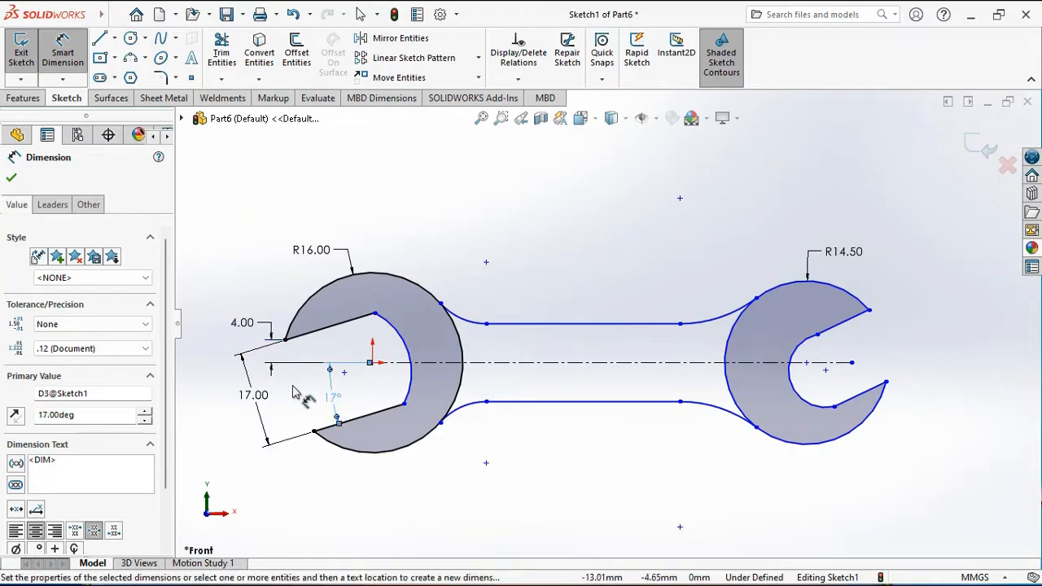
- Dimension the length of the large head's lower jaw line as 17 mm
{"action": "left_click", "coordinate": [363, 416]}
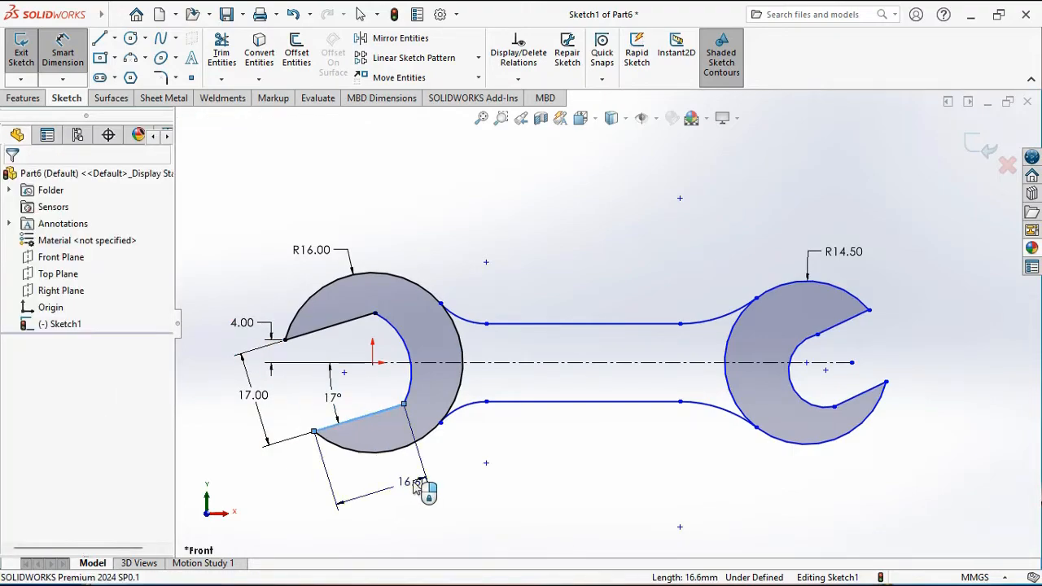
{"action": "left_click", "coordinate": [417, 486]}
{"action": "type", "text": "17"}
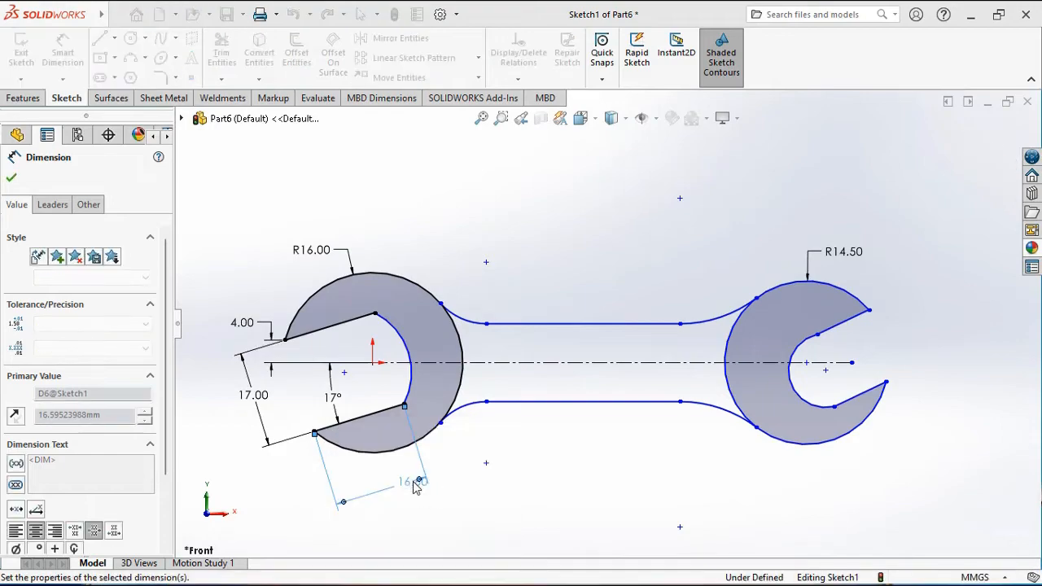
{"action": "key", "text": "Return"}
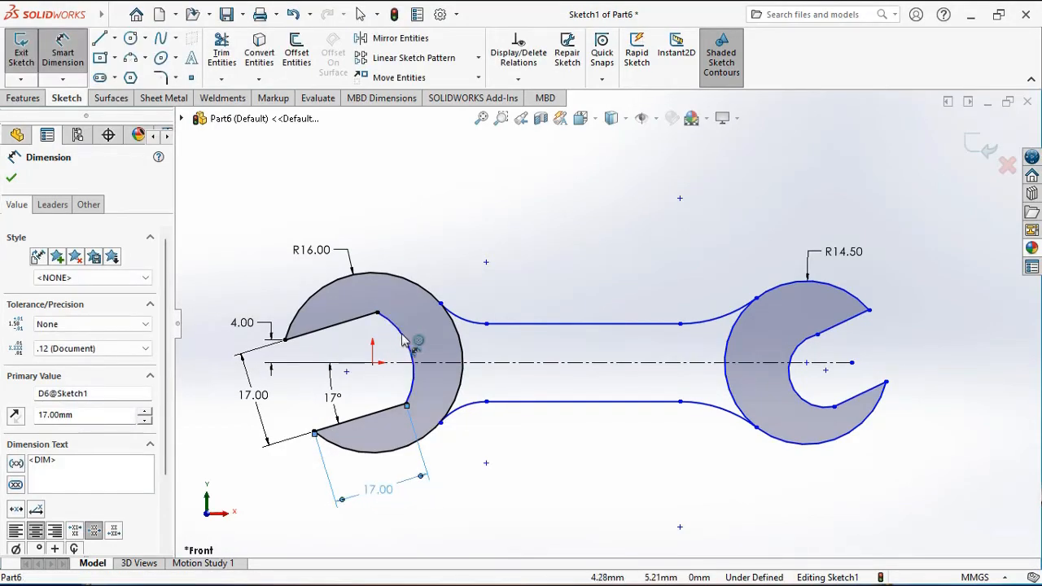
- Dimension the inner arc of the large head's jaw with a 13 mm radius and reposition its label beside the head
{"action": "left_click", "coordinate": [412, 338]}
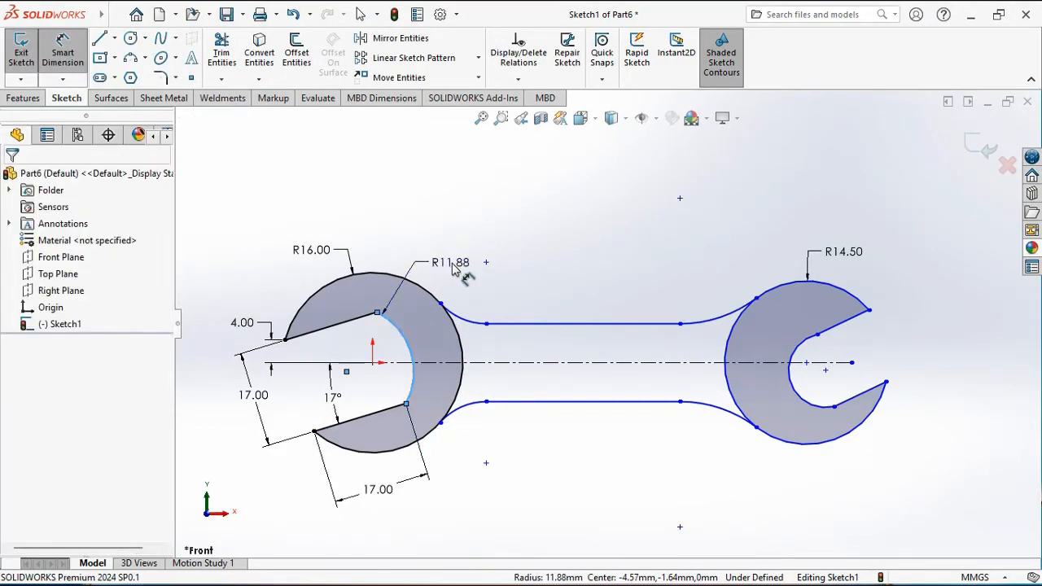
{"action": "left_click", "coordinate": [453, 270]}
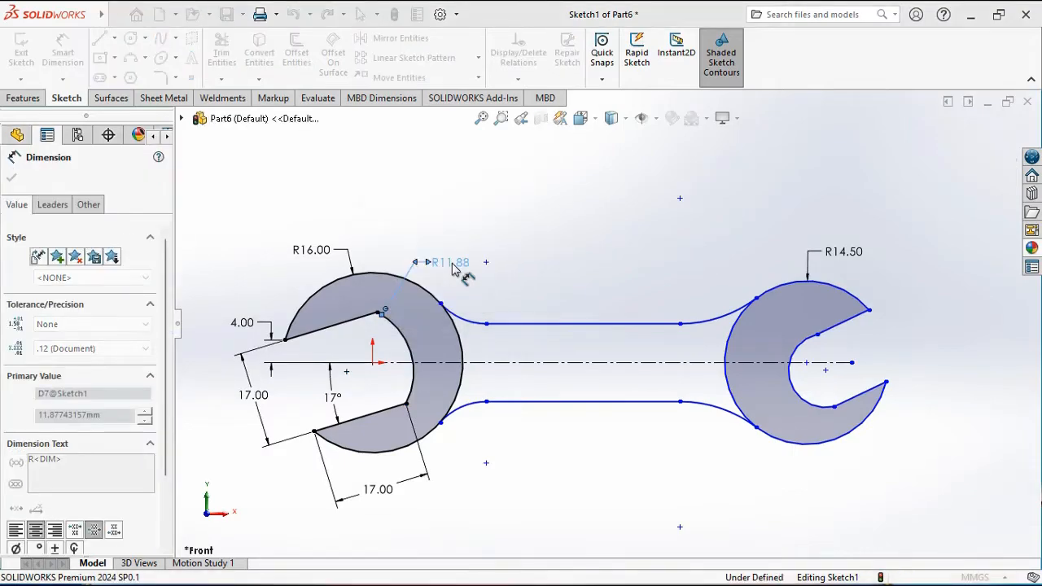
{"action": "type", "text": "13"}
{"action": "key", "text": "Return"}
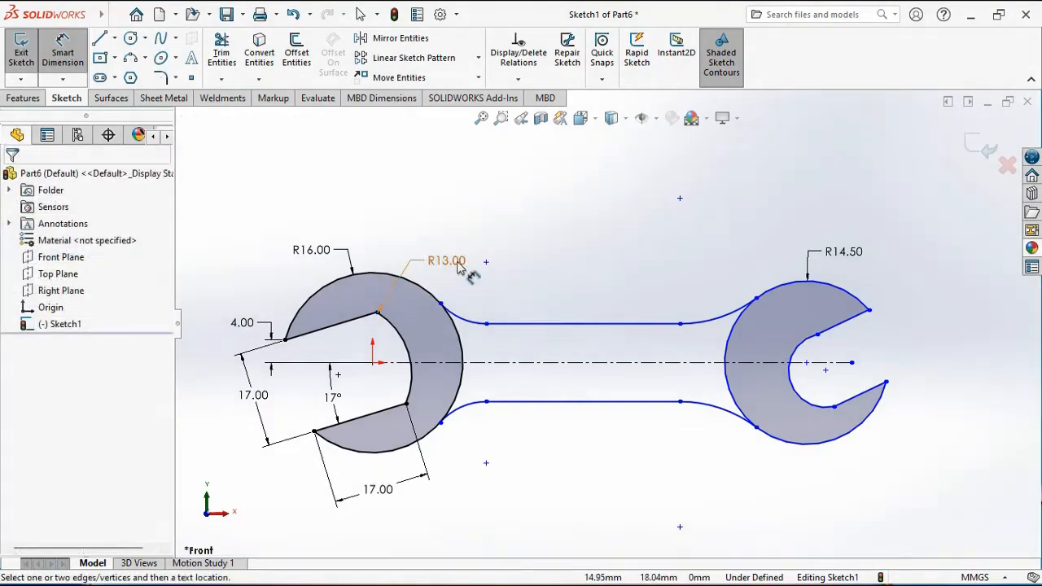
{"action": "left_click_drag", "start_coordinate": [458, 268], "coordinate": [479, 303]}
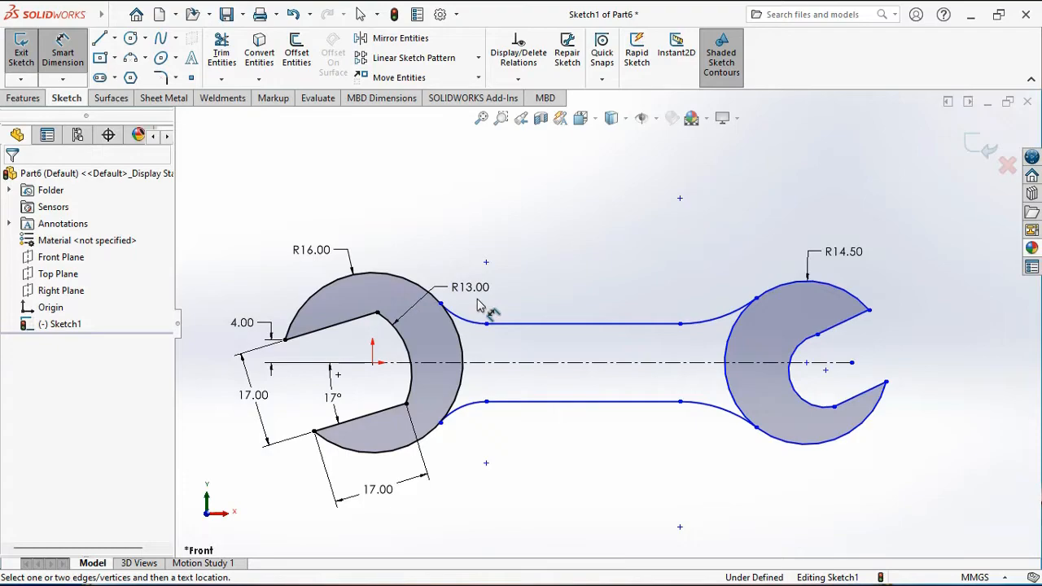
- Dimension the angle between the small head's lower jaw line and the centerline as 17°
{"action": "left_click", "coordinate": [868, 390]}
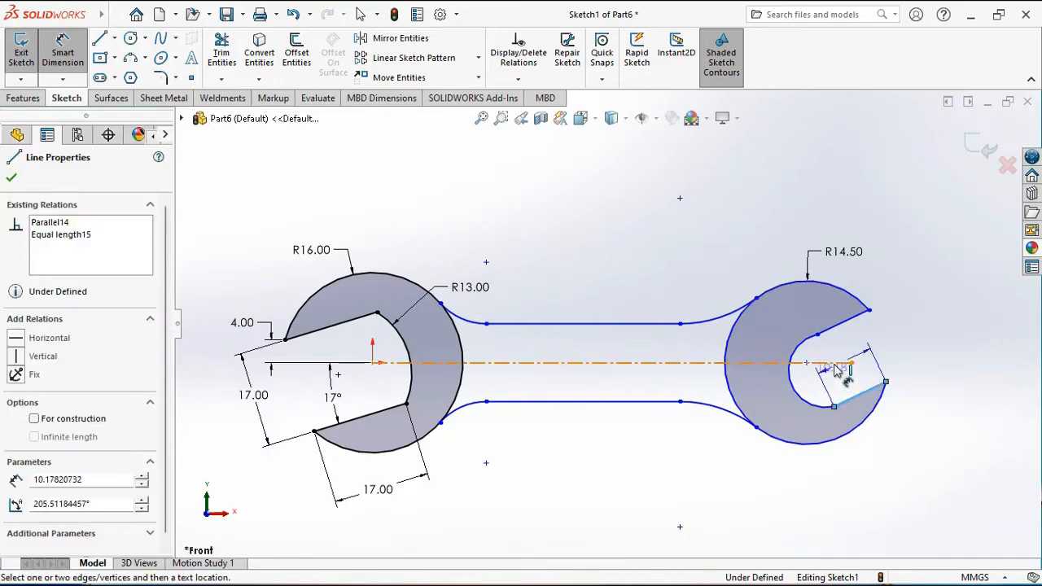
{"action": "left_click", "coordinate": [845, 364]}
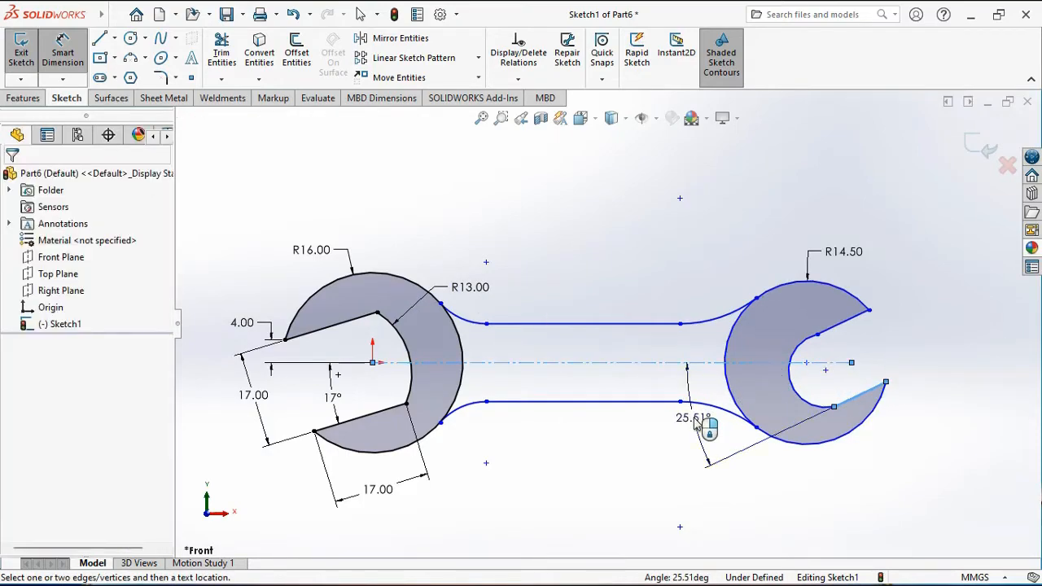
{"action": "left_click", "coordinate": [696, 426]}
{"action": "type", "text": "17"}
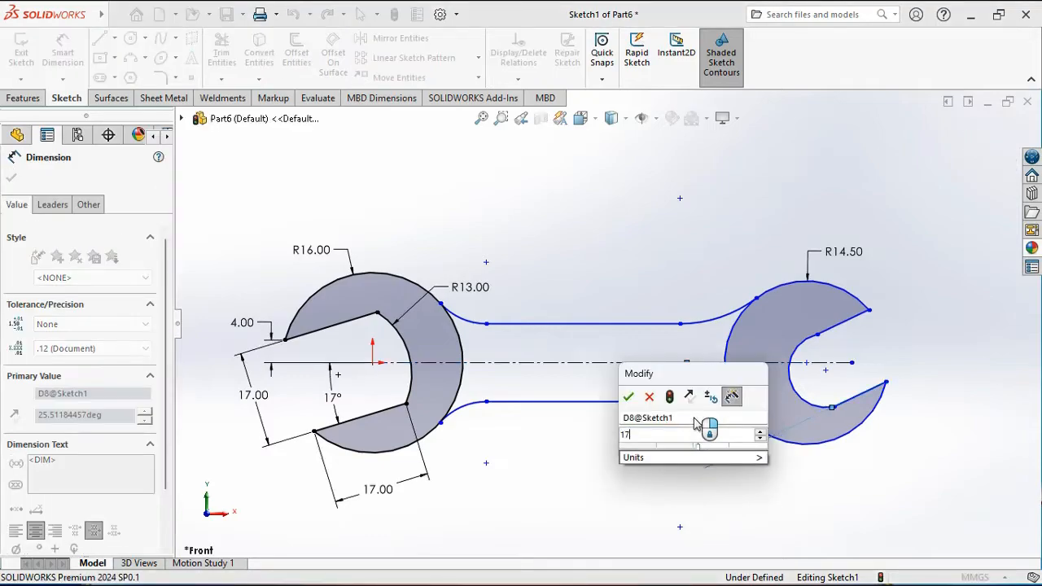
{"action": "key", "text": "Return"}
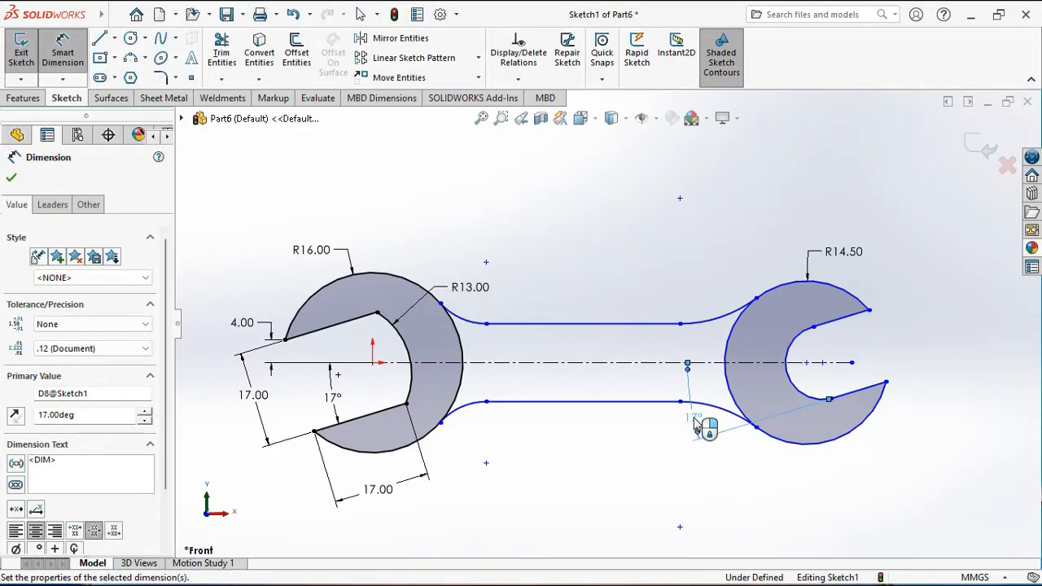
- Dimension the vertical distance from the small head's lower jaw tip to the centerline's endpoint as 3 mm
{"action": "left_click", "coordinate": [886, 382]}
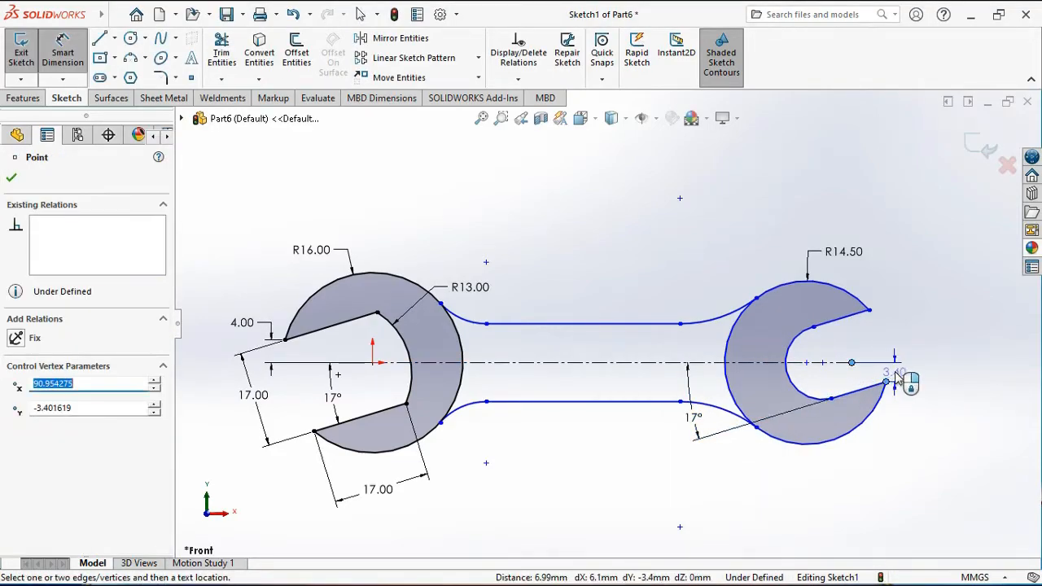
{"action": "left_click", "coordinate": [895, 376]}
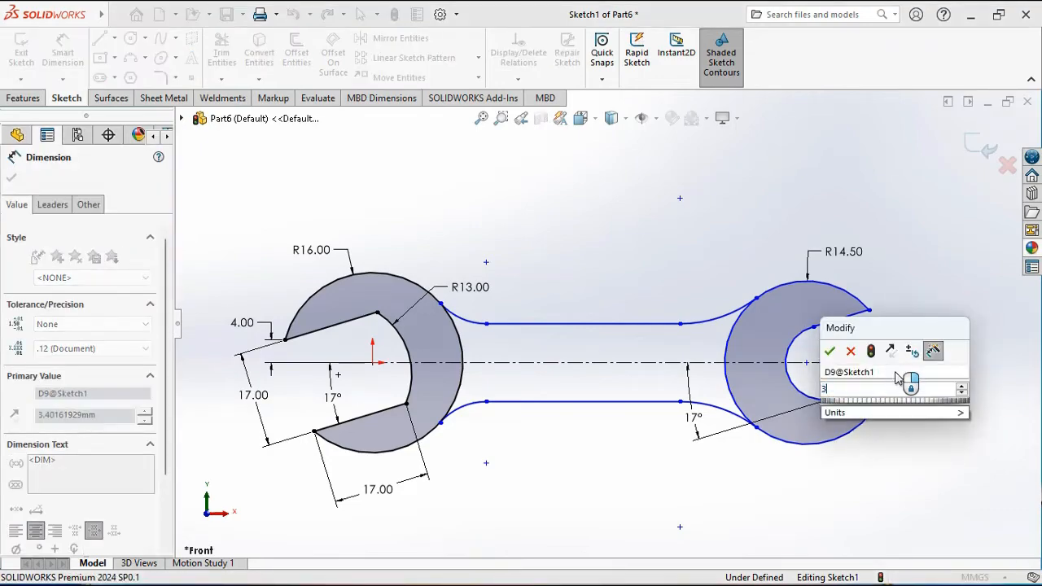
{"action": "key", "text": "Return"}
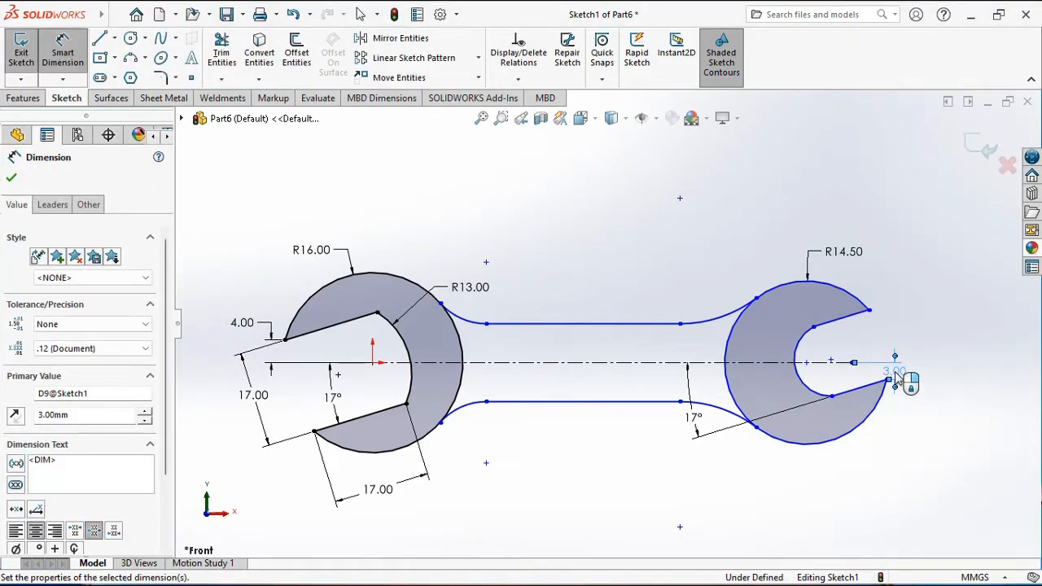
- Dimension the length of the small head's lower jaw line as 13 mm
{"action": "left_click", "coordinate": [868, 387]}
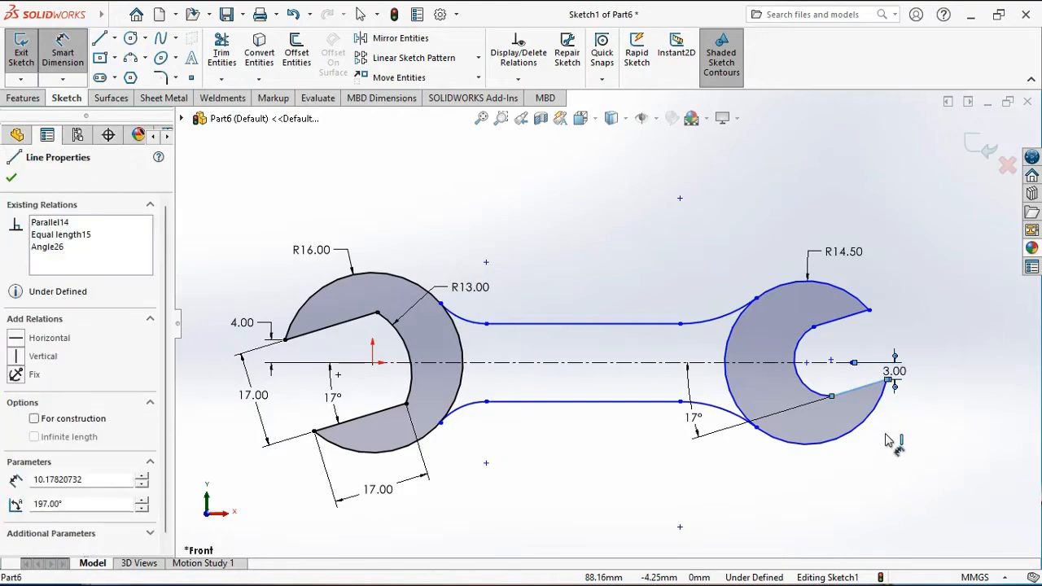
{"action": "left_click", "coordinate": [902, 438]}
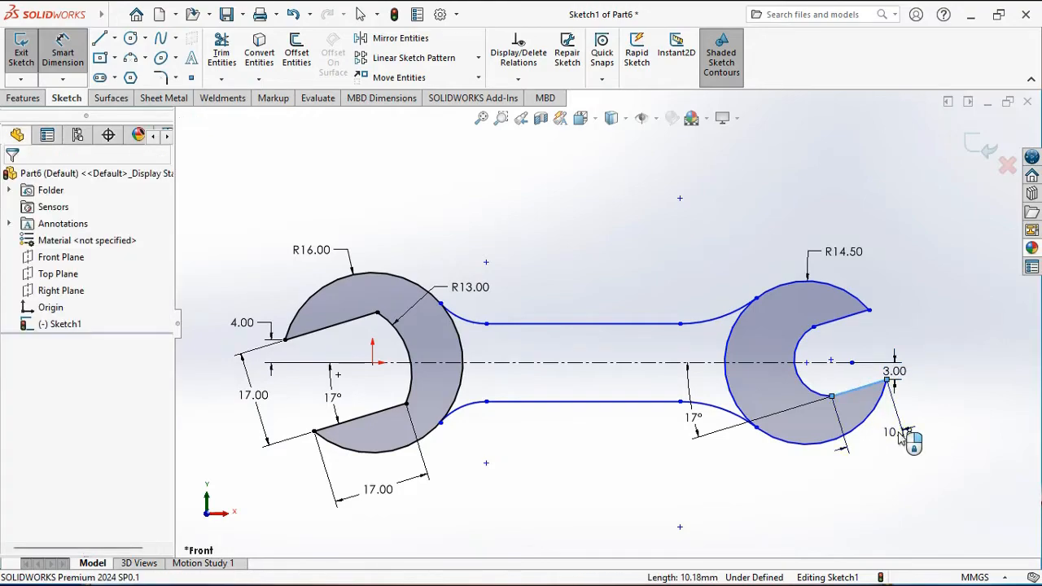
{"action": "type", "text": "13"}
{"action": "key", "text": "Return"}
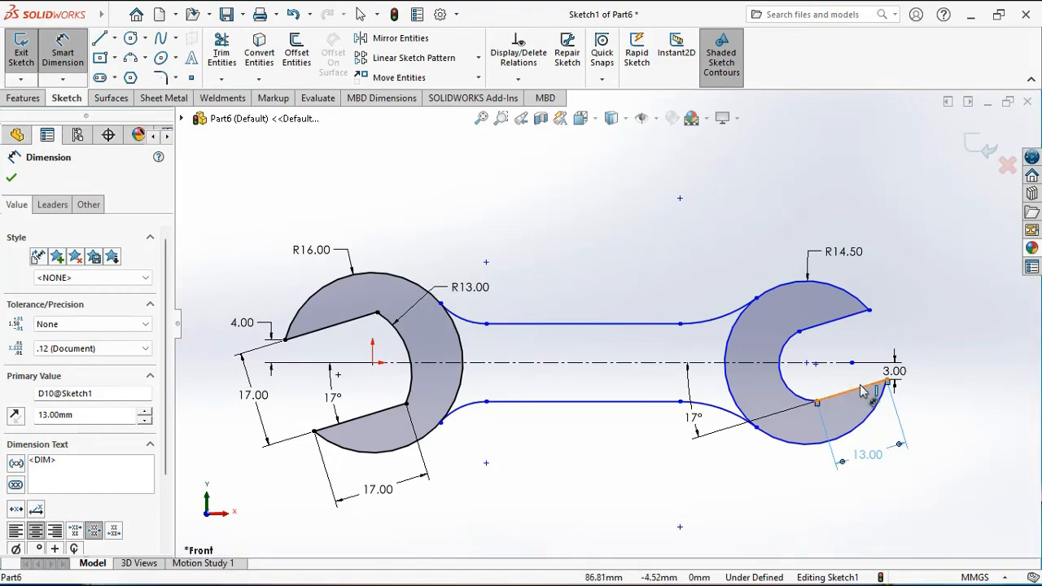
- Dimension the distance between the small head's two jaw lines as 13 mm and move the 3 mm label clear of the jaw
{"action": "left_click", "coordinate": [855, 323]}
{"action": "left_click", "coordinate": [854, 322]}
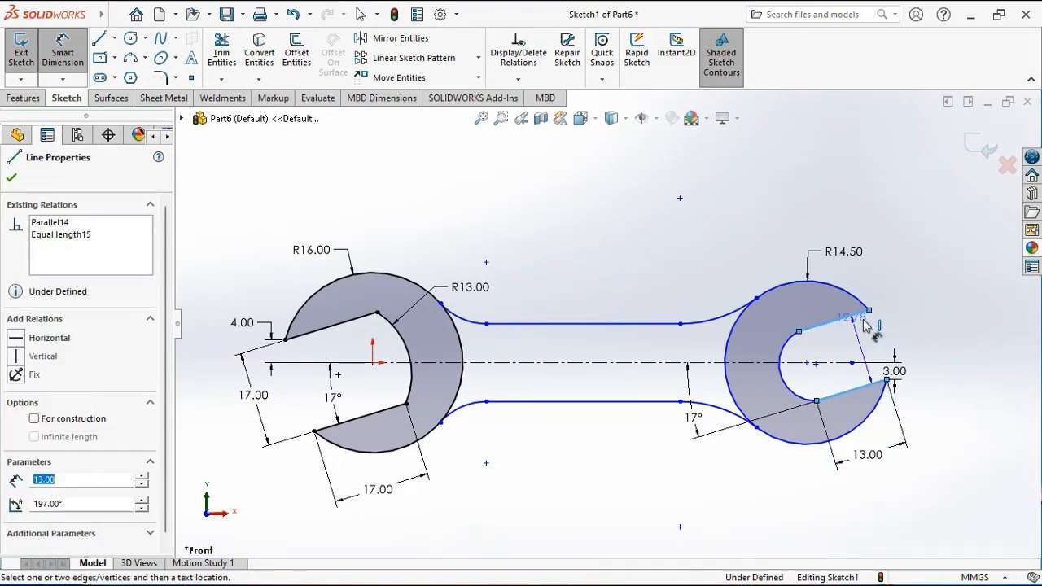
{"action": "left_click", "coordinate": [932, 334]}
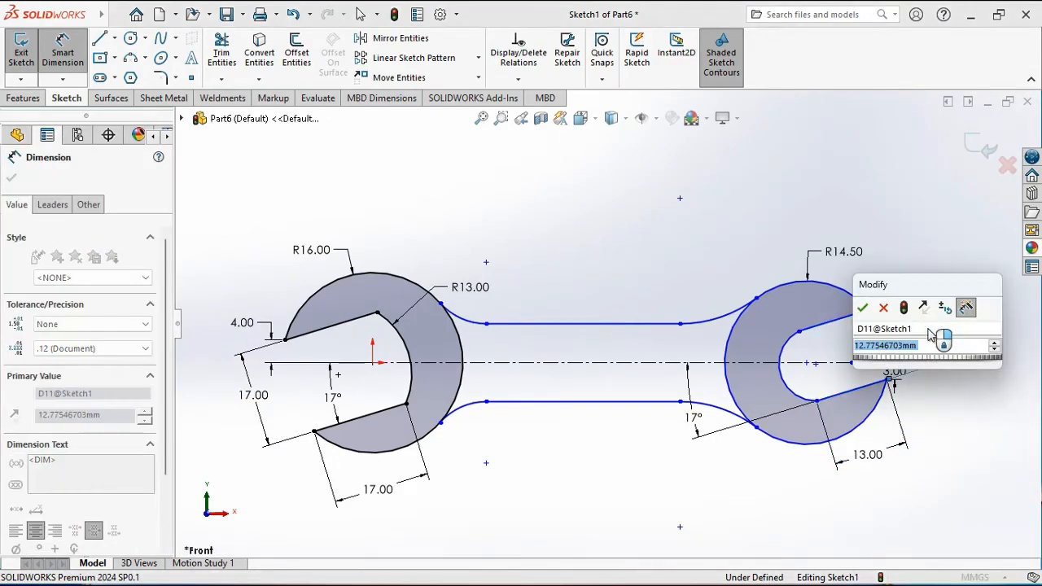
{"action": "type", "text": "13"}
{"action": "key", "text": "Return"}
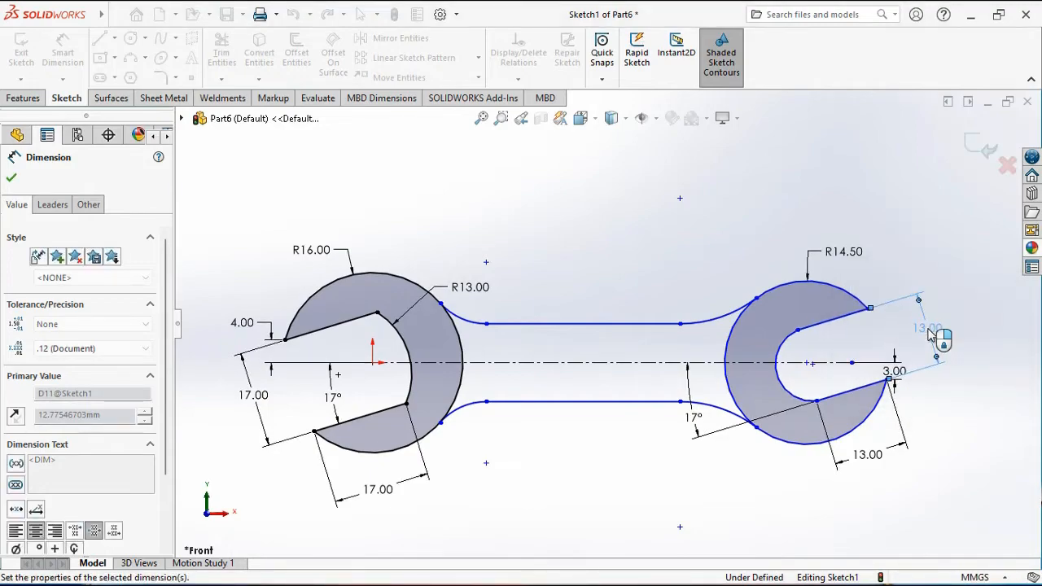
{"action": "left_click_drag", "start_coordinate": [901, 375], "coordinate": [928, 408]}
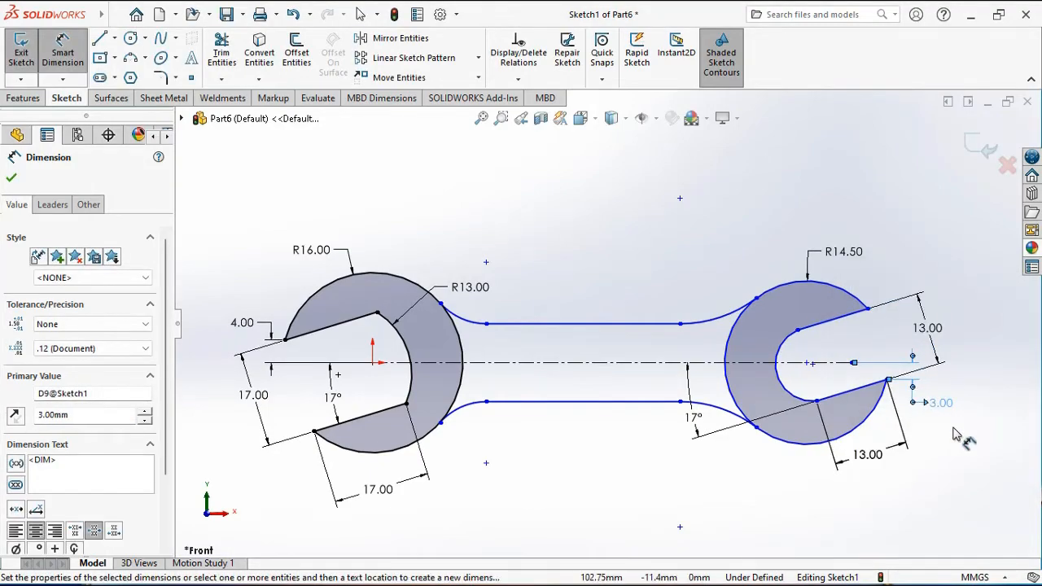
- Dimension the lower handle arc beside the large head with a 47 mm radius and move its label closer to the arc
{"action": "left_click", "coordinate": [469, 410]}
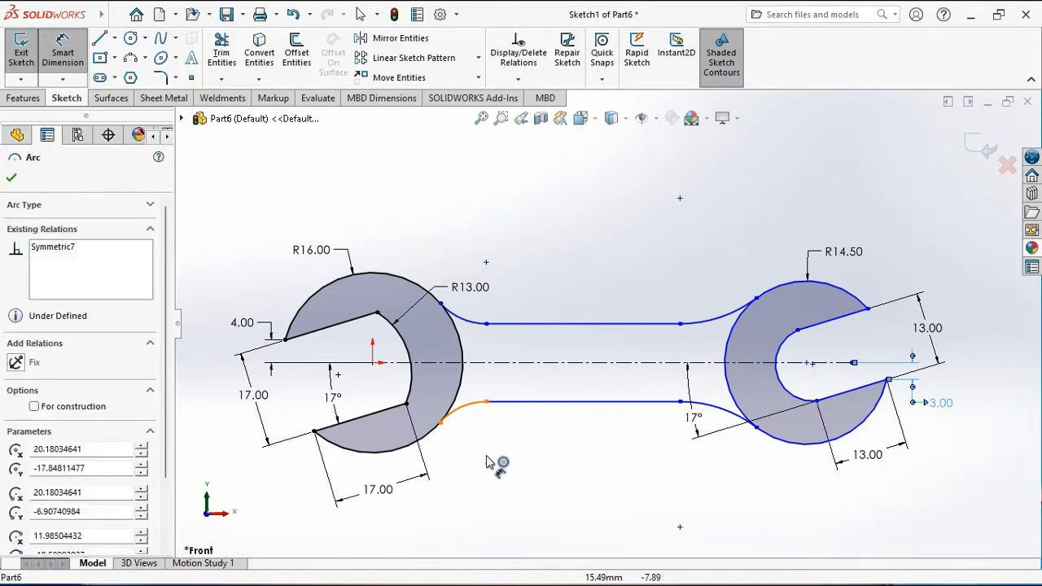
{"action": "left_click", "coordinate": [480, 452]}
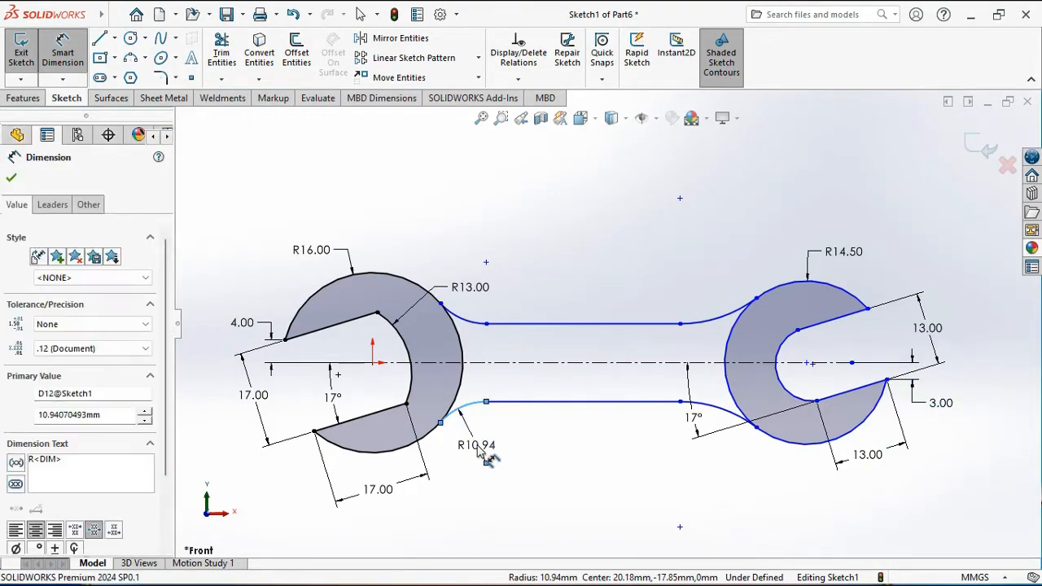
{"action": "type", "text": "4"}
{"action": "key", "text": "Return"}
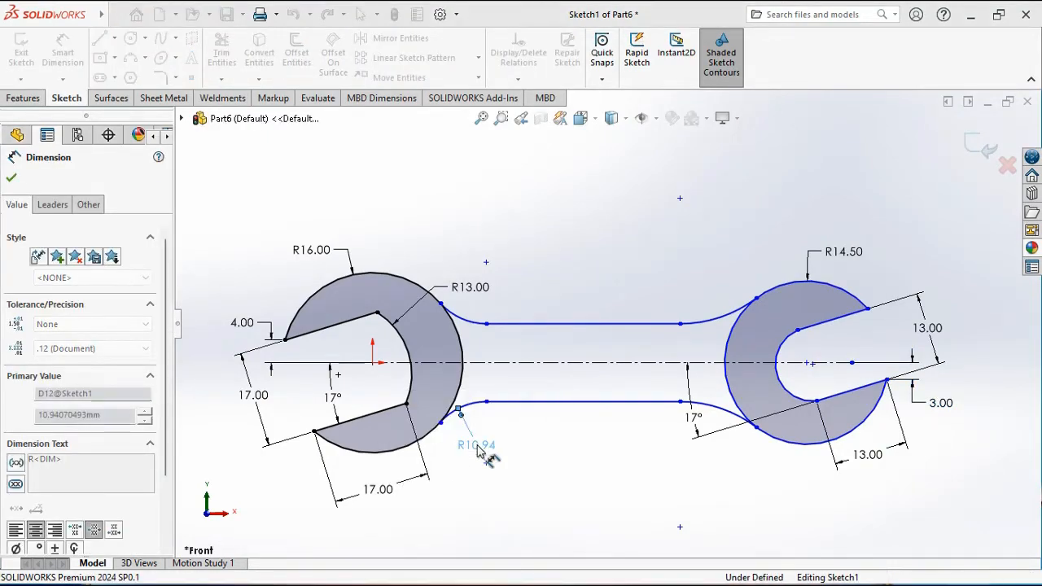
{"action": "scroll", "coordinate": [537, 478], "scroll_direction": "up", "scroll_amount": 3}
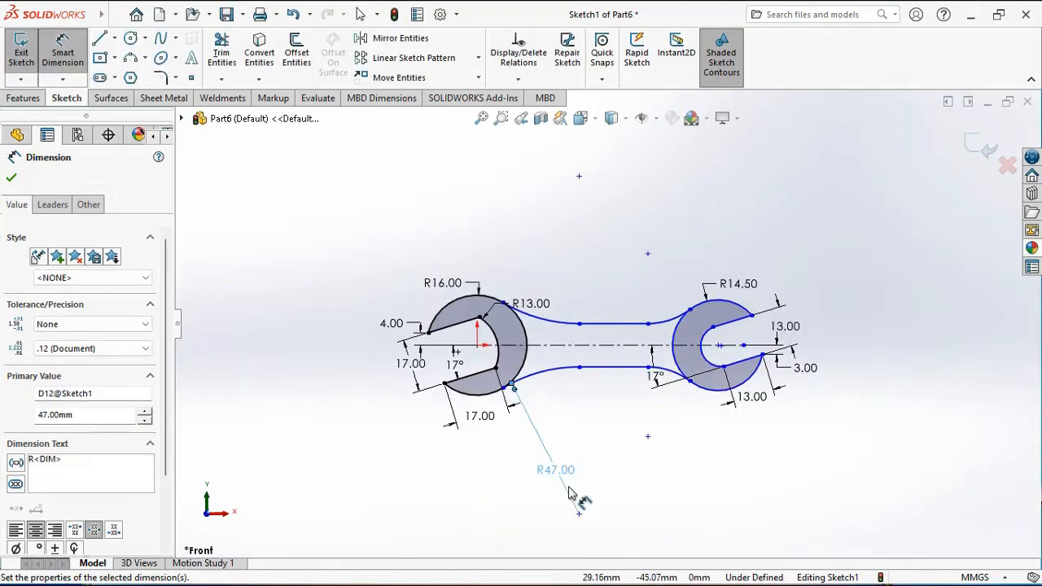
{"action": "left_click_drag", "start_coordinate": [569, 473], "coordinate": [564, 428]}
- Dimension the lower handle arc beside the small head with a 23 mm radius and separate its label from the 17° label
{"action": "left_click", "coordinate": [675, 385]}
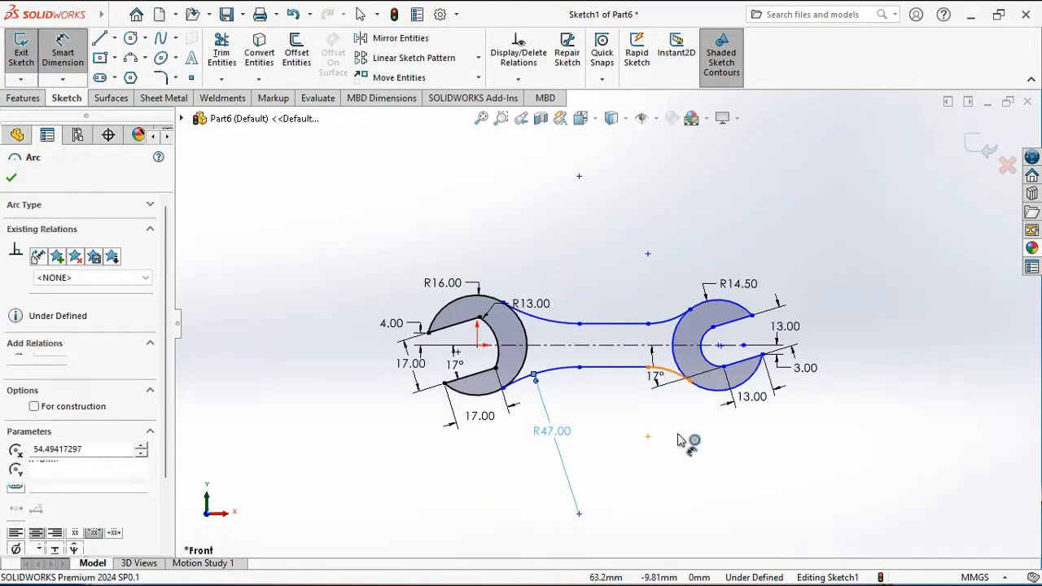
{"action": "left_click", "coordinate": [665, 426]}
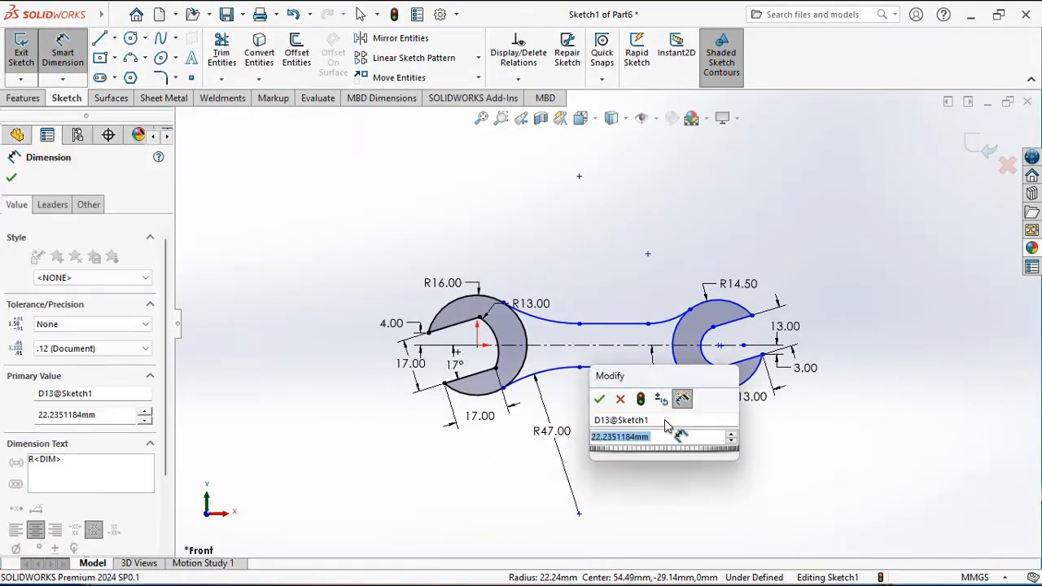
{"action": "type", "text": "20"}
{"action": "key", "text": "Return"}
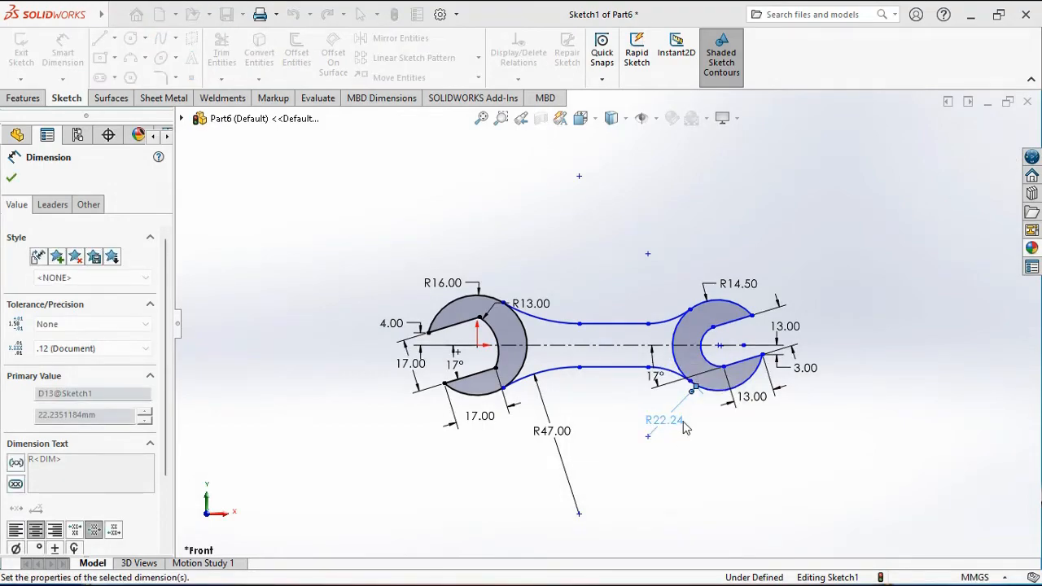
{"action": "left_click_drag", "start_coordinate": [668, 421], "coordinate": [653, 412]}
{"action": "left_click_drag", "start_coordinate": [653, 376], "coordinate": [640, 389]}
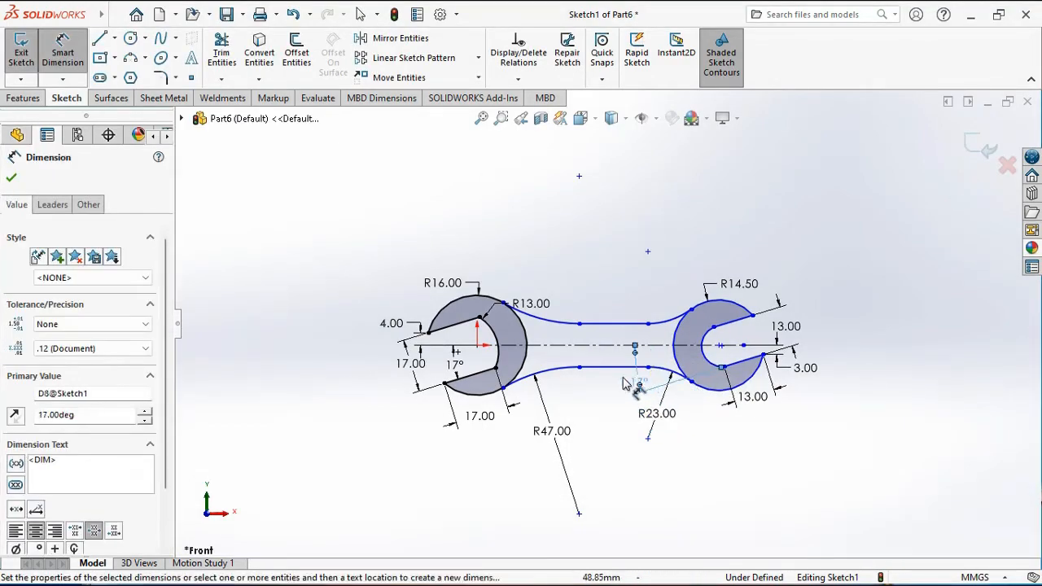
- Dimension the distance between the two straight horizontal handle lines as 12 mm
{"action": "scroll", "coordinate": [619, 388], "scroll_direction": "down", "scroll_amount": 1}
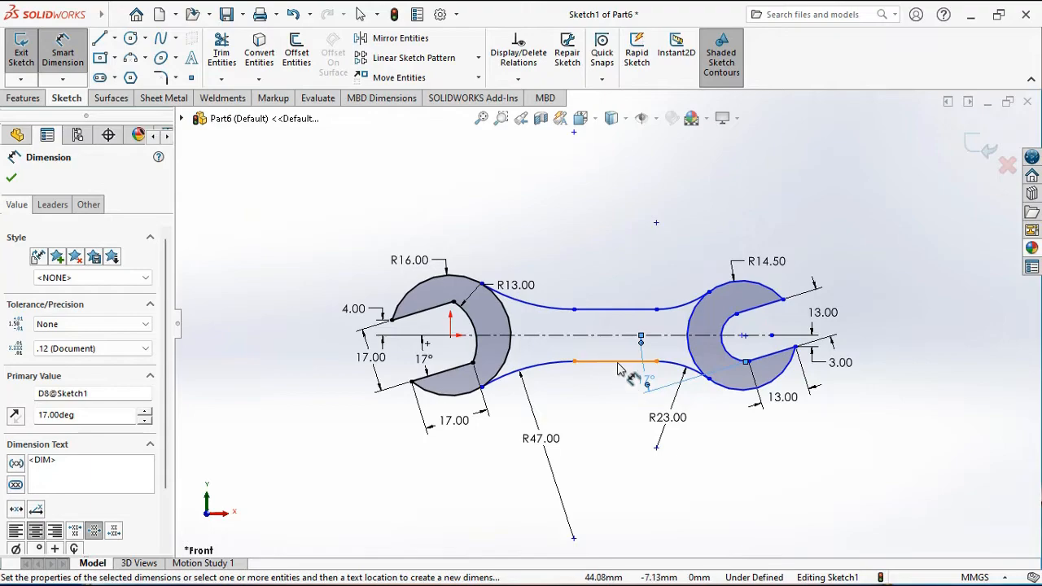
{"action": "left_click", "coordinate": [620, 364]}
{"action": "left_click", "coordinate": [603, 309]}
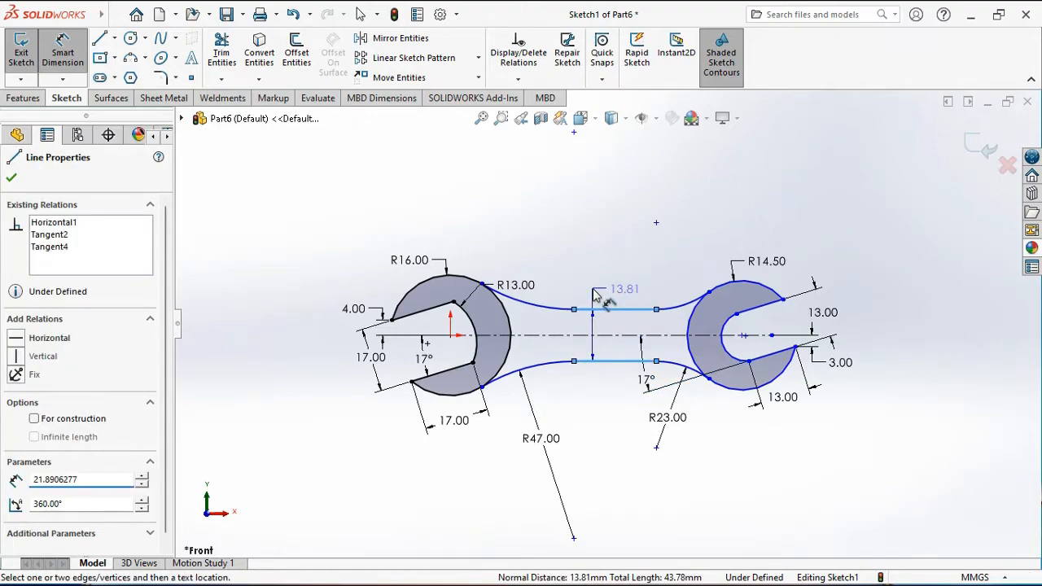
{"action": "left_click", "coordinate": [594, 295]}
{"action": "type", "text": "1"}
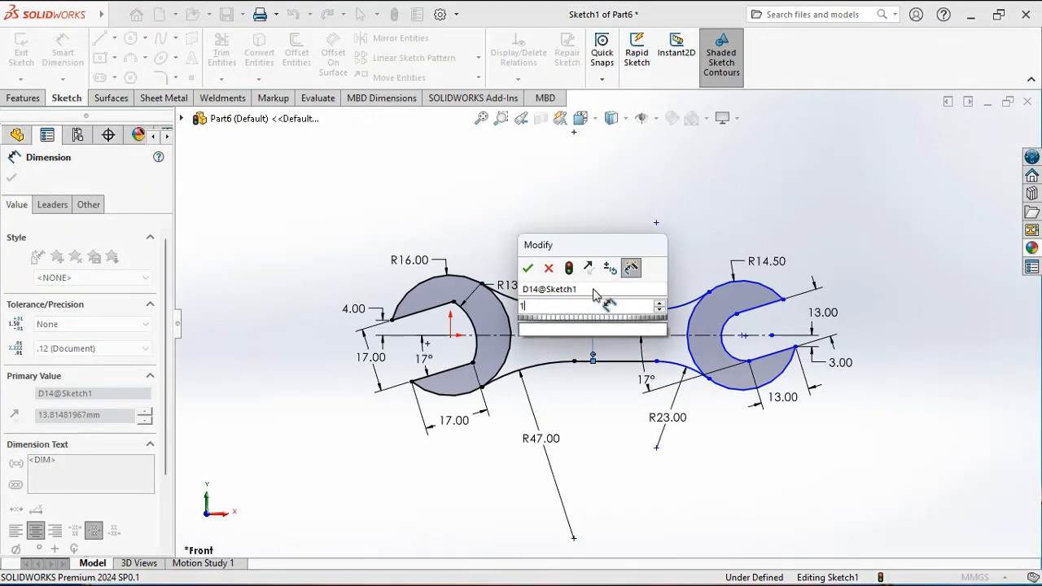
{"action": "type", "text": "2"}
{"action": "key", "text": "Return"}
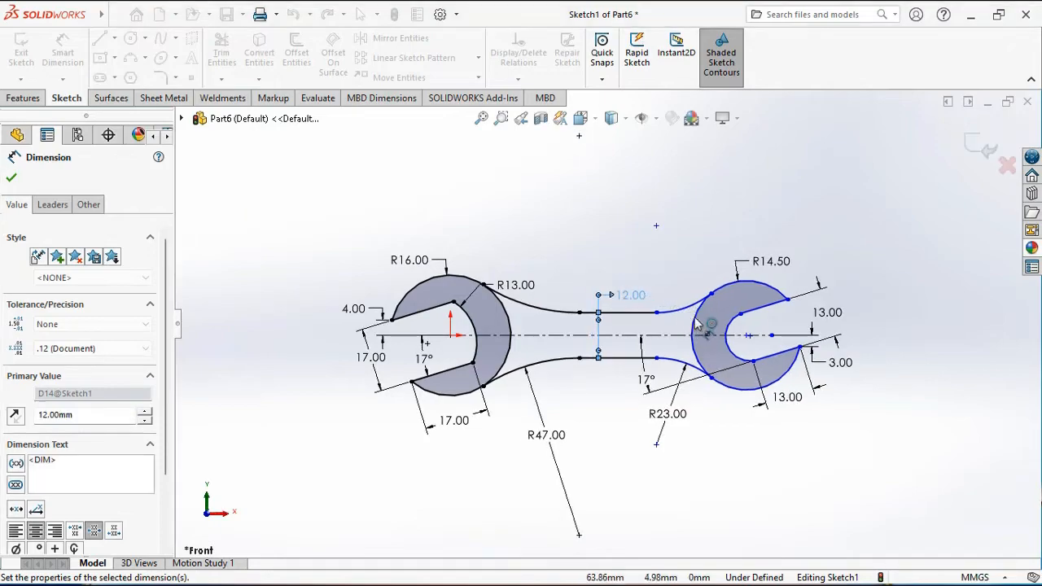
- Dimension the inner jaw arc of the small head with a 9 mm radius
{"action": "left_click", "coordinate": [727, 325]}
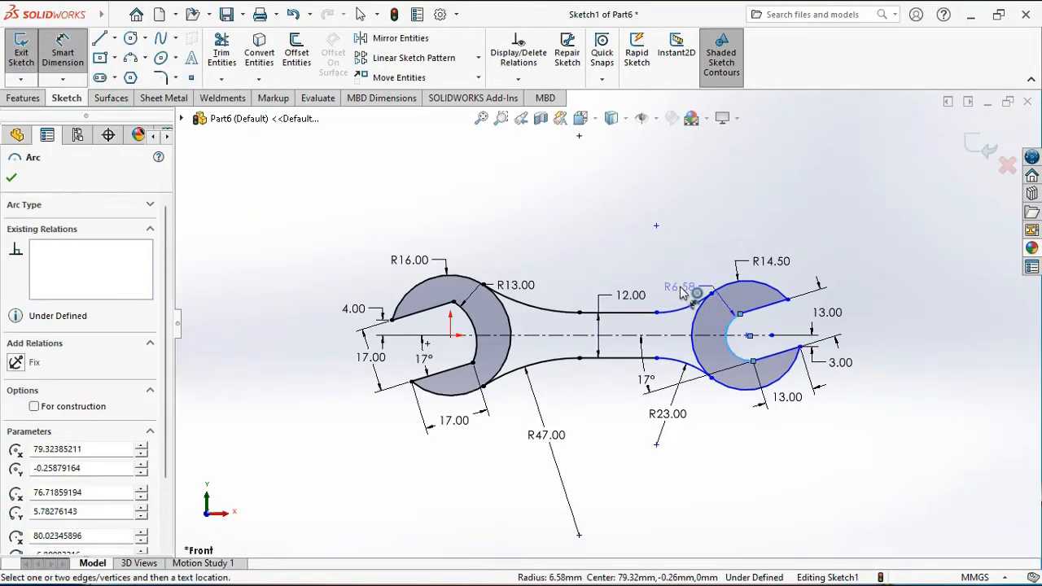
{"action": "left_click", "coordinate": [682, 293]}
{"action": "type", "text": "9"}
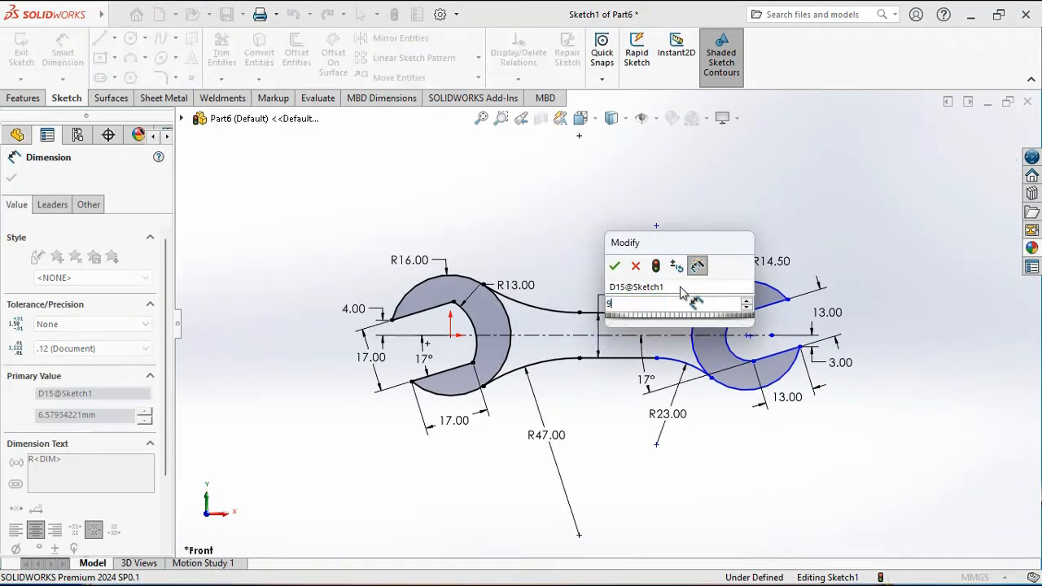
{"action": "key", "text": "Escape"}
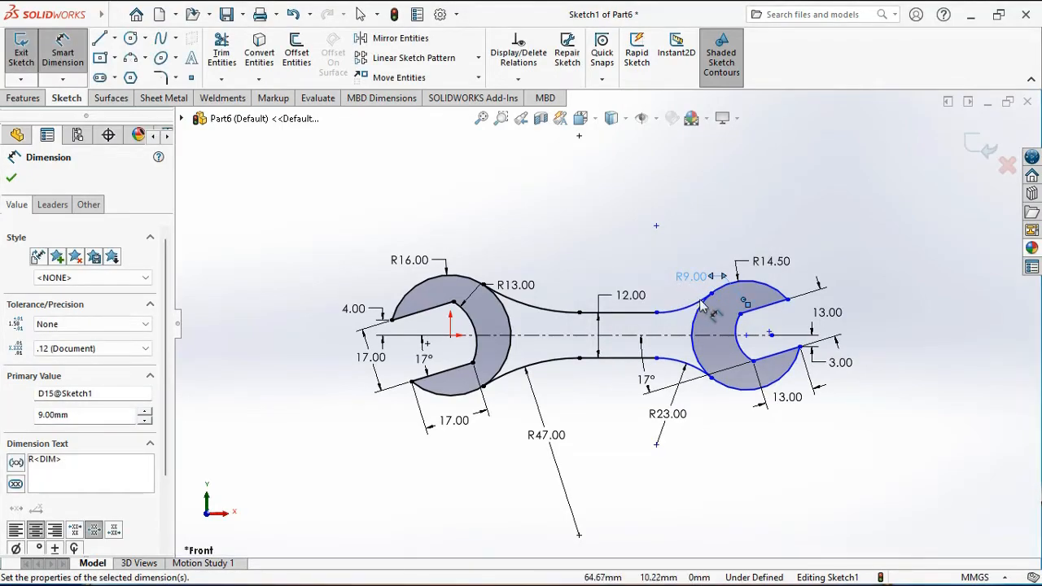
- Dimension the distance between the small head's center and the origin at the large head as 110 mm
{"action": "left_click", "coordinate": [746, 334]}
{"action": "left_click", "coordinate": [450, 335]}
{"action": "left_click", "coordinate": [588, 208]}
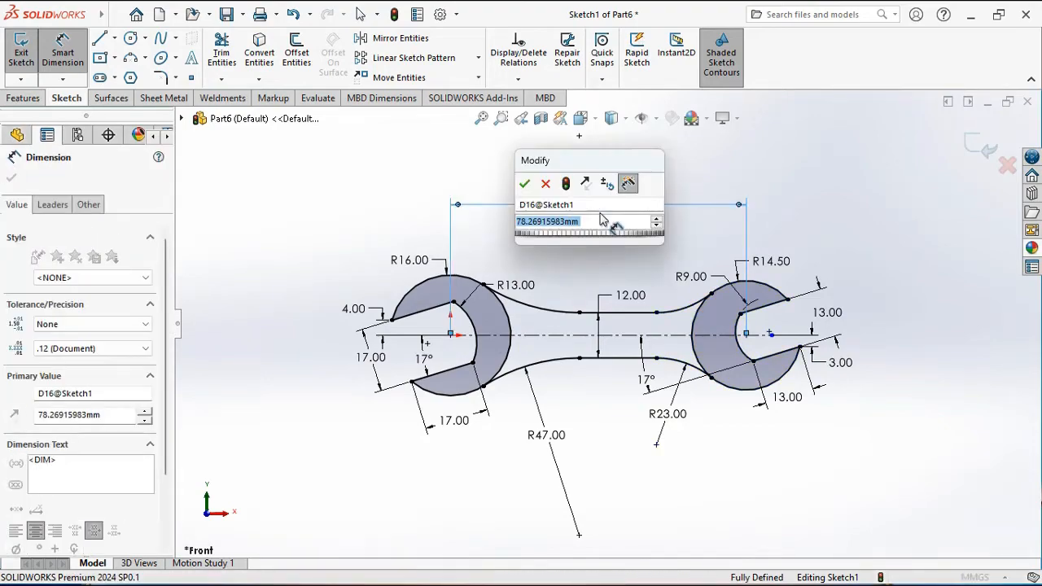
{"action": "type", "text": "110"}
{"action": "key", "text": "Return"}
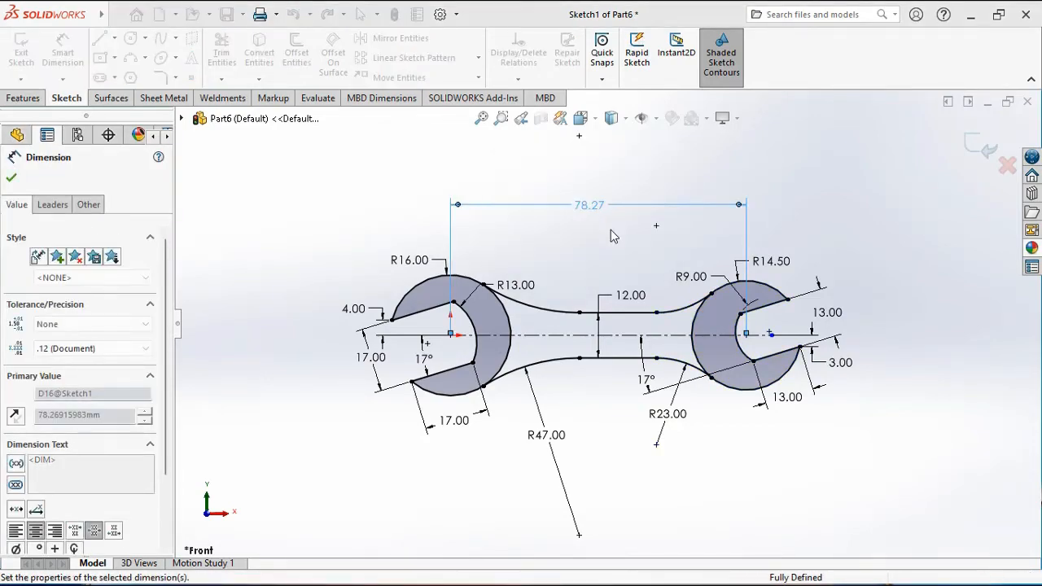
- Rearrange the small head's 3 mm, 13 mm jaw width, R14.50, R9.00 and 17° dimension labels so they sit clear of the outline
{"action": "left_click_drag", "start_coordinate": [795, 373], "coordinate": [935, 377]}
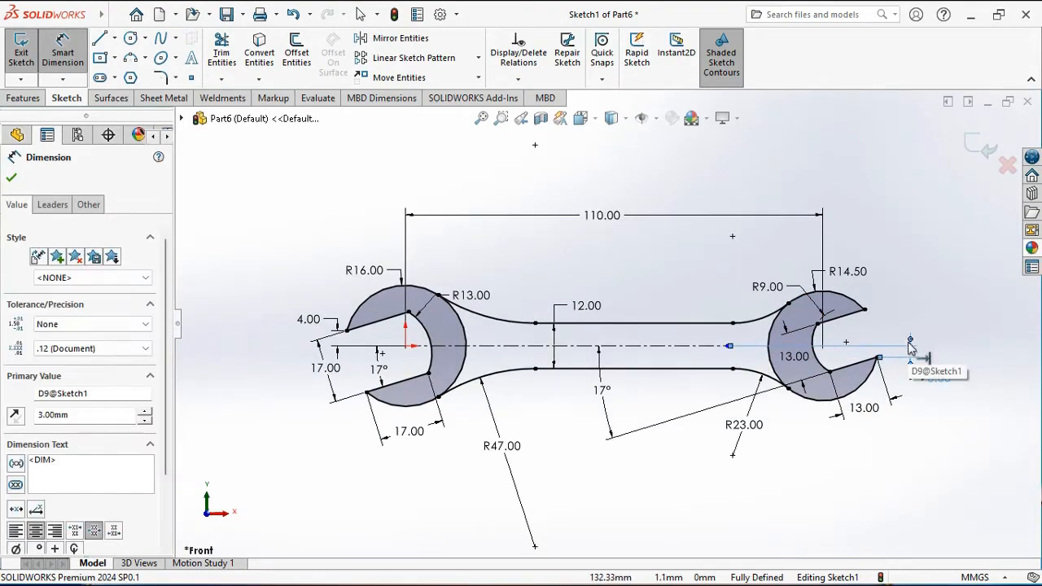
{"action": "left_click_drag", "start_coordinate": [796, 358], "coordinate": [932, 303]}
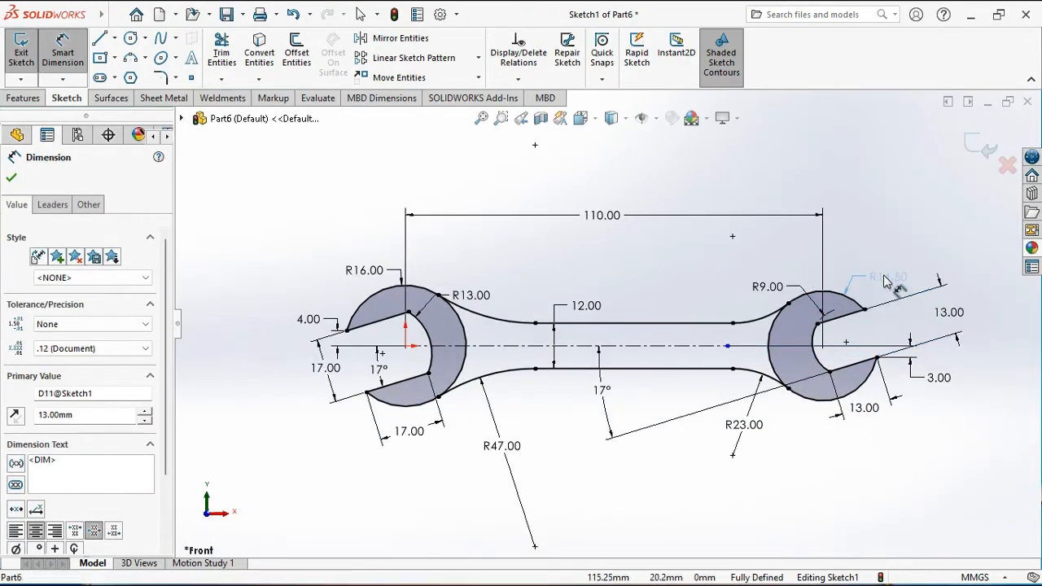
{"action": "left_click_drag", "start_coordinate": [884, 276], "coordinate": [882, 276]}
{"action": "left_click_drag", "start_coordinate": [760, 287], "coordinate": [713, 309]}
{"action": "left_click_drag", "start_coordinate": [606, 393], "coordinate": [677, 388]}
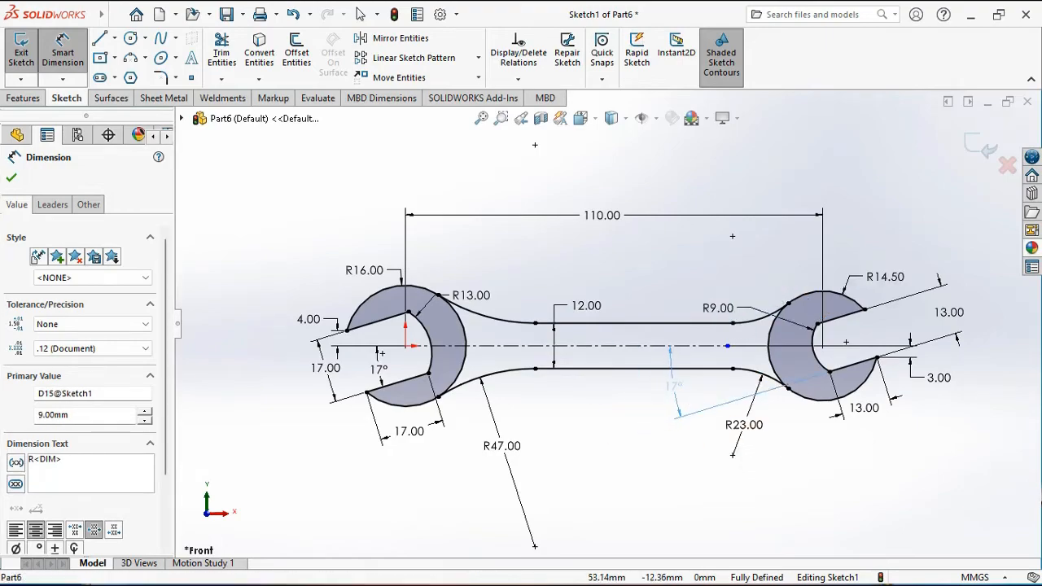
{"action": "left_click", "coordinate": [617, 428]}
- Rearrange the large head's R13.00, 17 mm jaw width and 17° dimension labels so they no longer crowd the outline
{"action": "scroll", "coordinate": [616, 429], "scroll_direction": "up", "scroll_amount": 1}
{"action": "left_click_drag", "start_coordinate": [498, 301], "coordinate": [527, 297]}
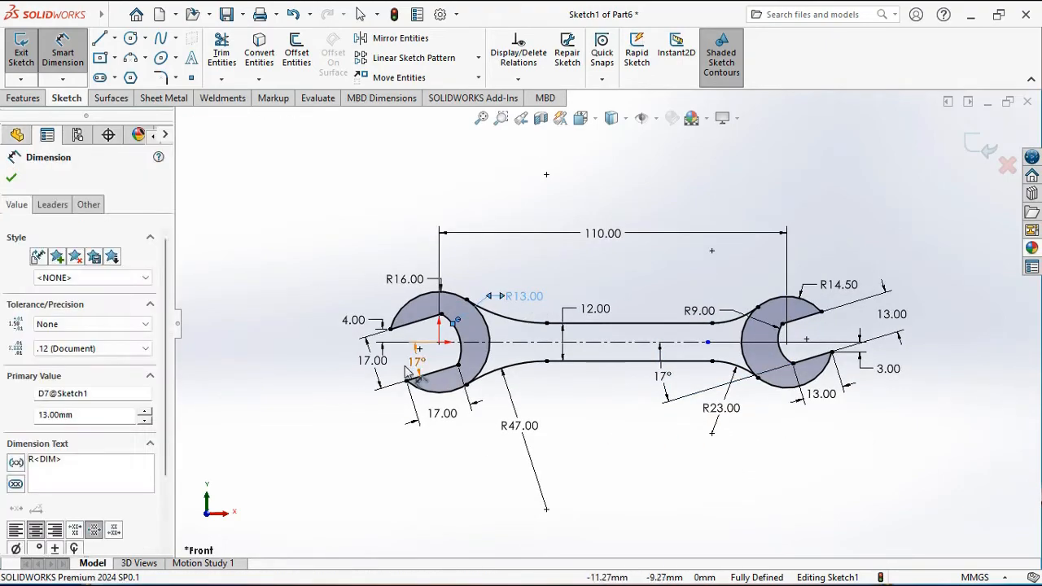
{"action": "left_click_drag", "start_coordinate": [374, 362], "coordinate": [343, 369]}
{"action": "left_click_drag", "start_coordinate": [414, 363], "coordinate": [408, 364]}
{"action": "left_click", "coordinate": [638, 429]}
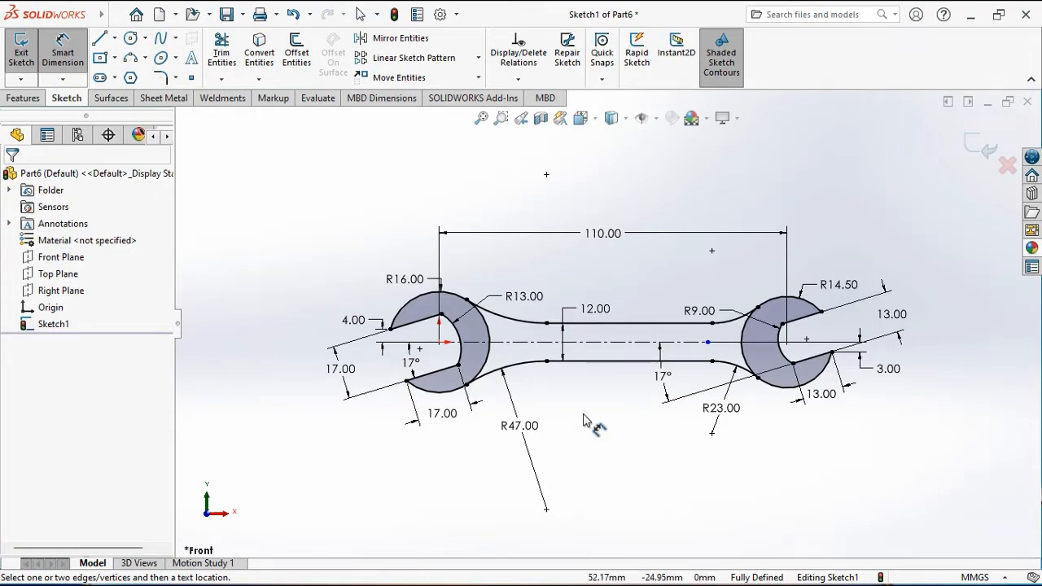
- Extrude only the handle region of the wrench sketch 4 mm with the Mid Plane end condition
{"action": "left_click", "coordinate": [36, 99]}
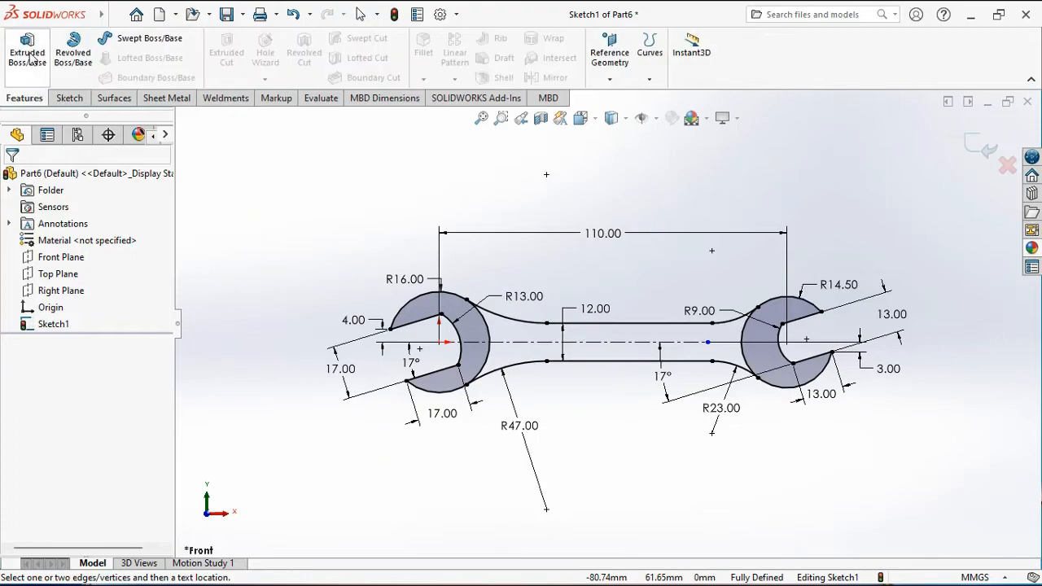
{"action": "left_click", "coordinate": [28, 57]}
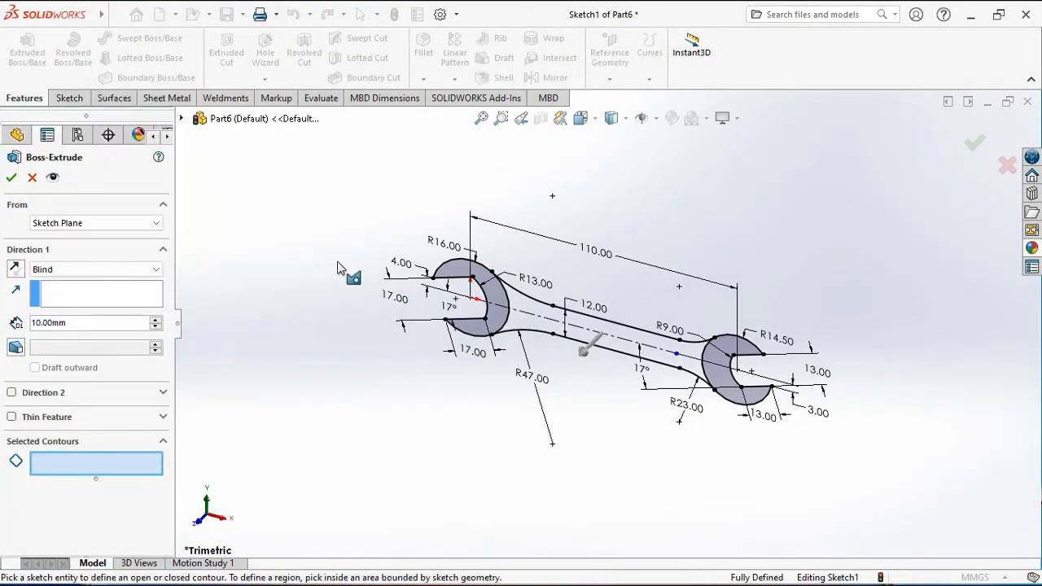
{"action": "left_click", "coordinate": [524, 321]}
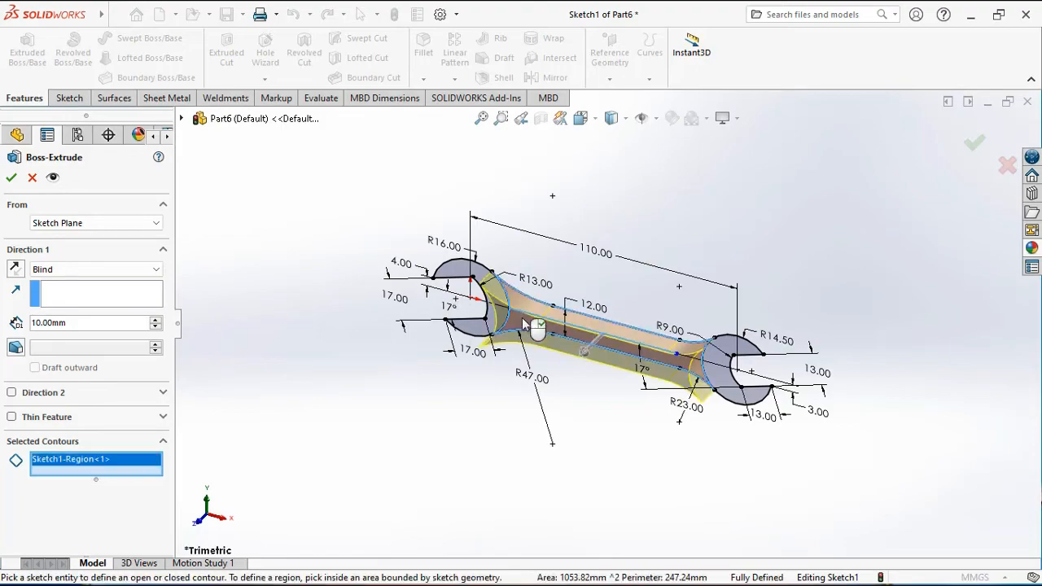
{"action": "left_click", "coordinate": [132, 274]}
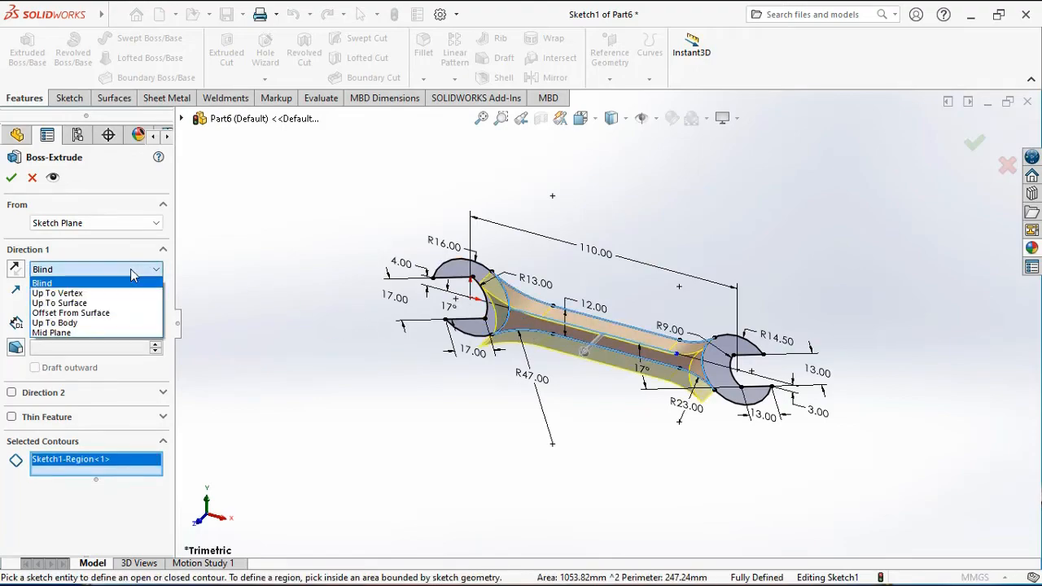
{"action": "left_click", "coordinate": [49, 329]}
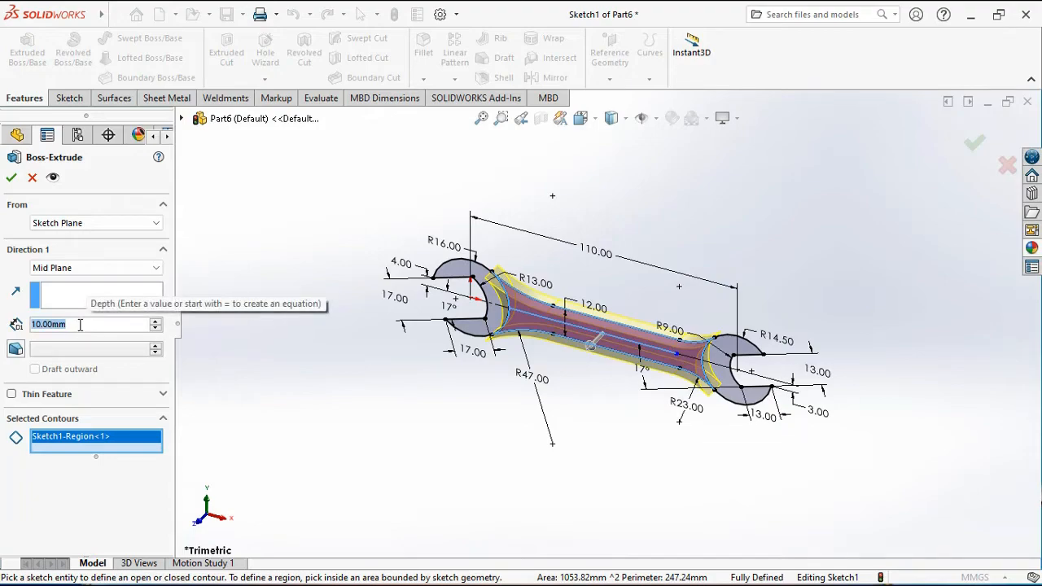
{"action": "type", "text": "4"}
{"action": "key", "text": "Return"}
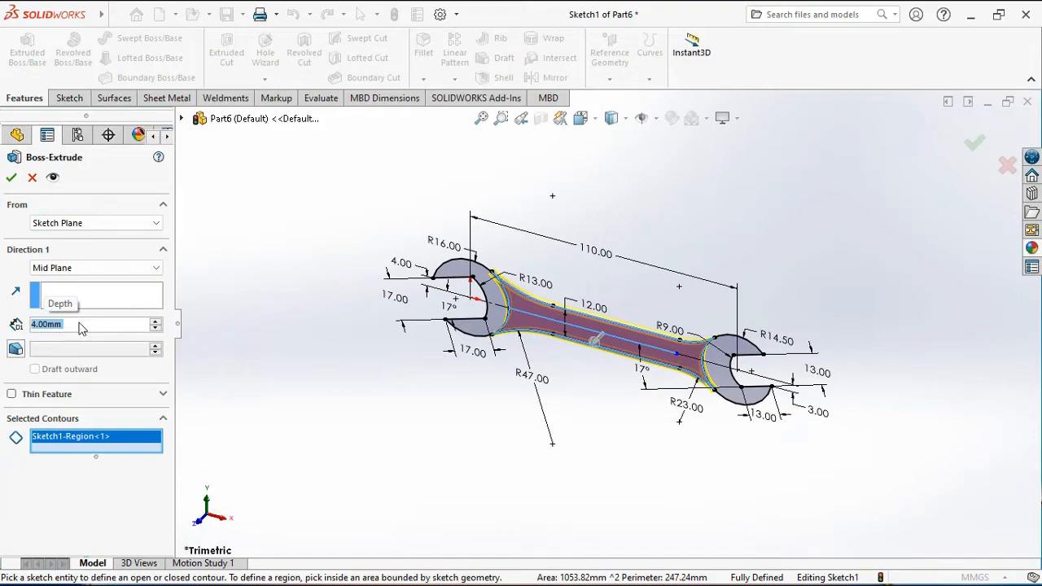
{"action": "left_click", "coordinate": [11, 184]}
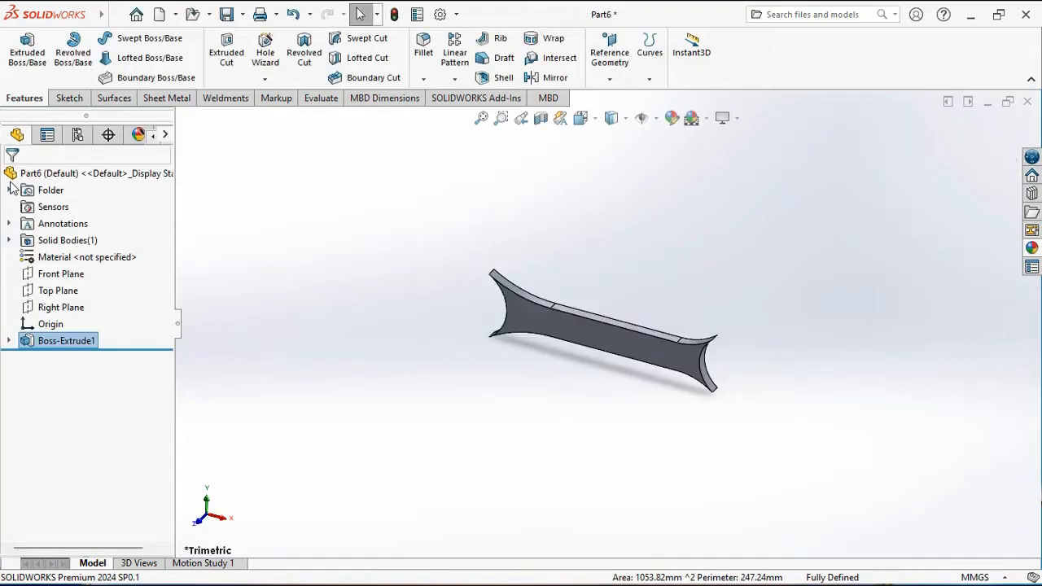
- Reuse Sketch1 to extrude the large and small head regions 5 mm with the Mid Plane end condition, merged with the handle
{"action": "left_click", "coordinate": [9, 341]}
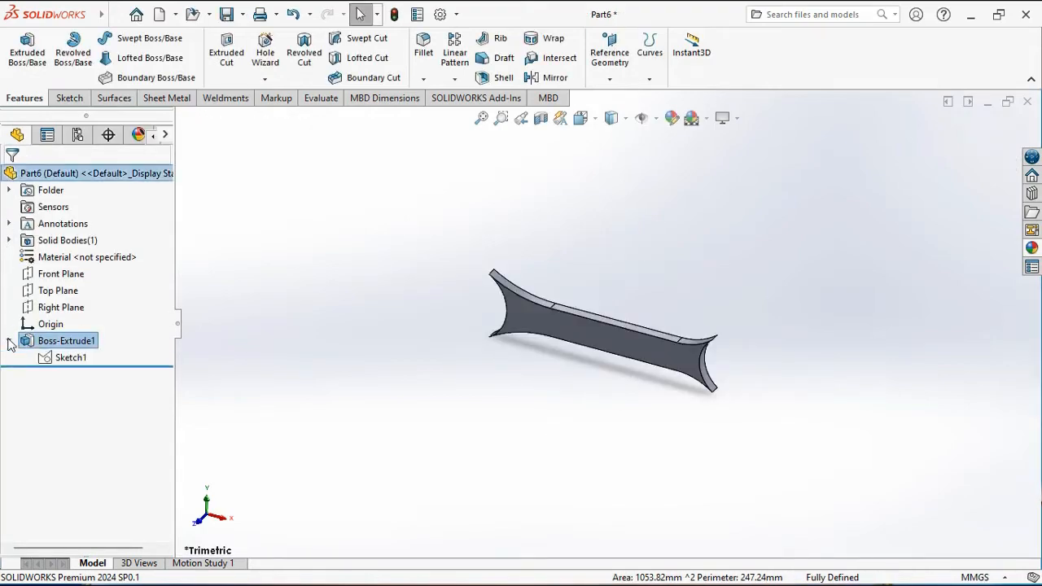
{"action": "left_click", "coordinate": [65, 358]}
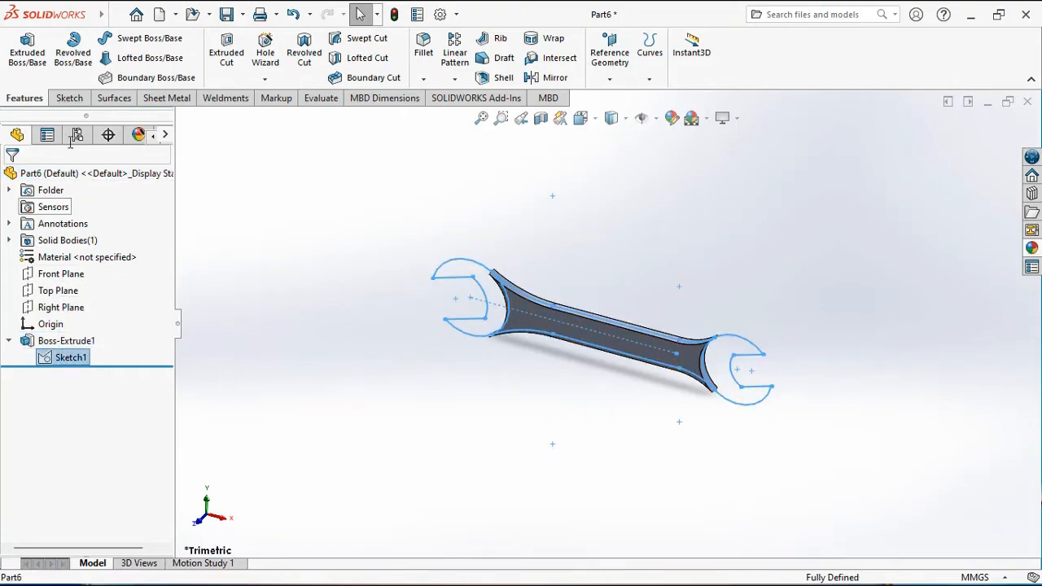
{"action": "left_click", "coordinate": [27, 49]}
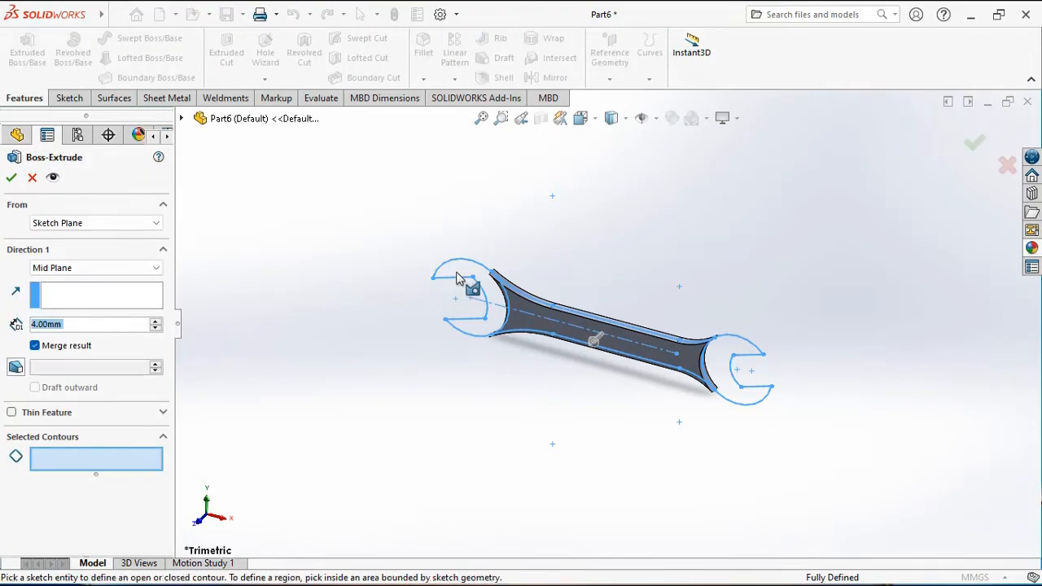
{"action": "left_click", "coordinate": [466, 303]}
{"action": "left_click", "coordinate": [724, 358]}
{"action": "left_click", "coordinate": [704, 368]}
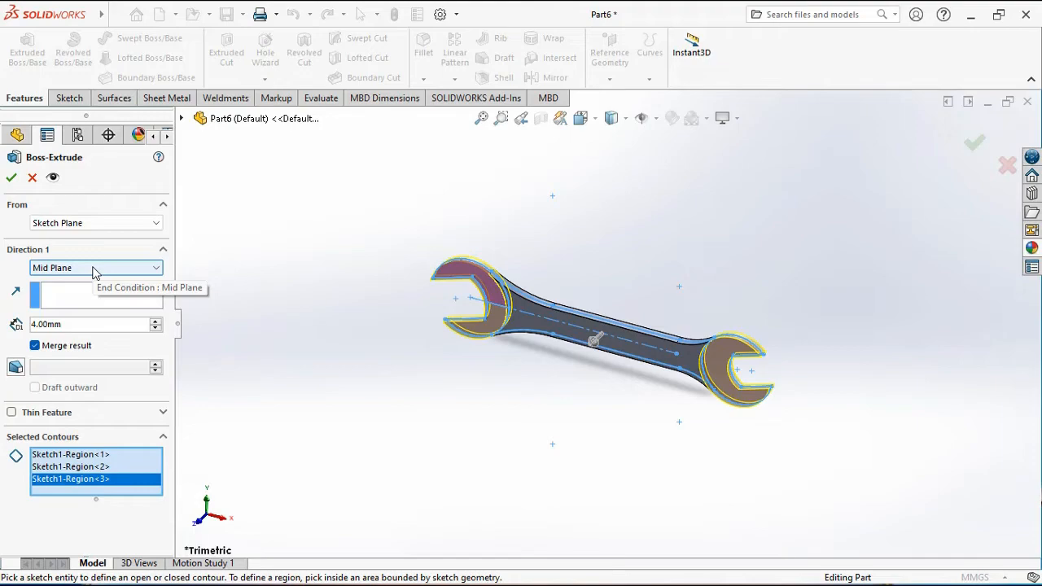
{"action": "left_click", "coordinate": [78, 324]}
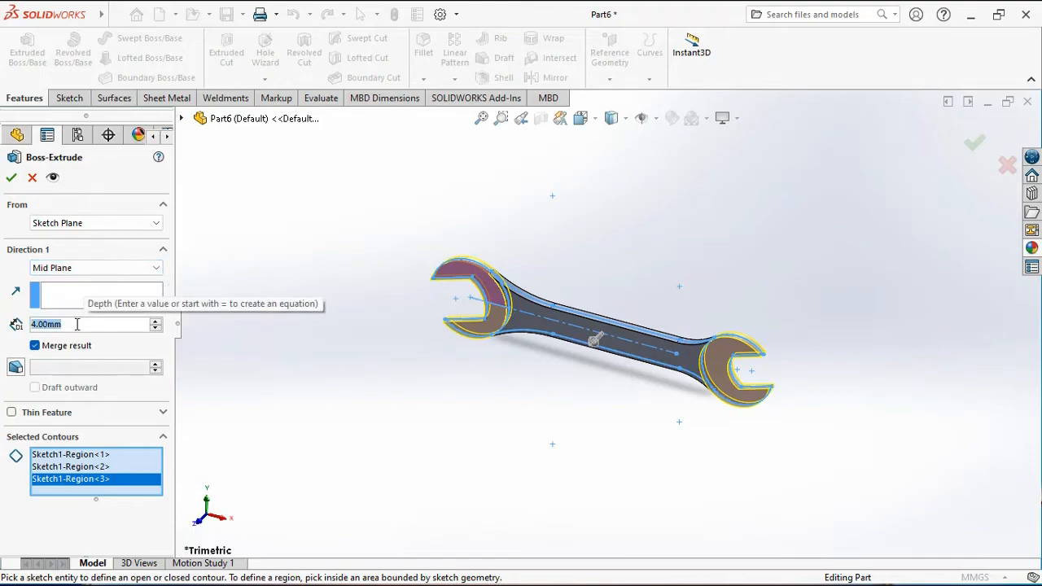
{"action": "type", "text": "5"}
{"action": "key", "text": "Return"}
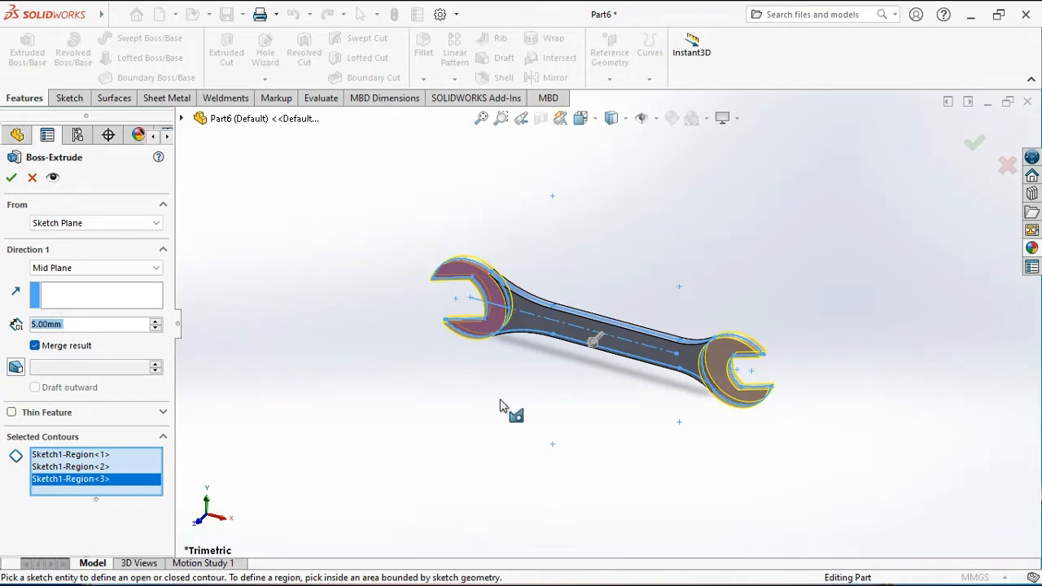
{"action": "middle_click_drag", "start_coordinate": [499, 406], "coordinate": [477, 393]}
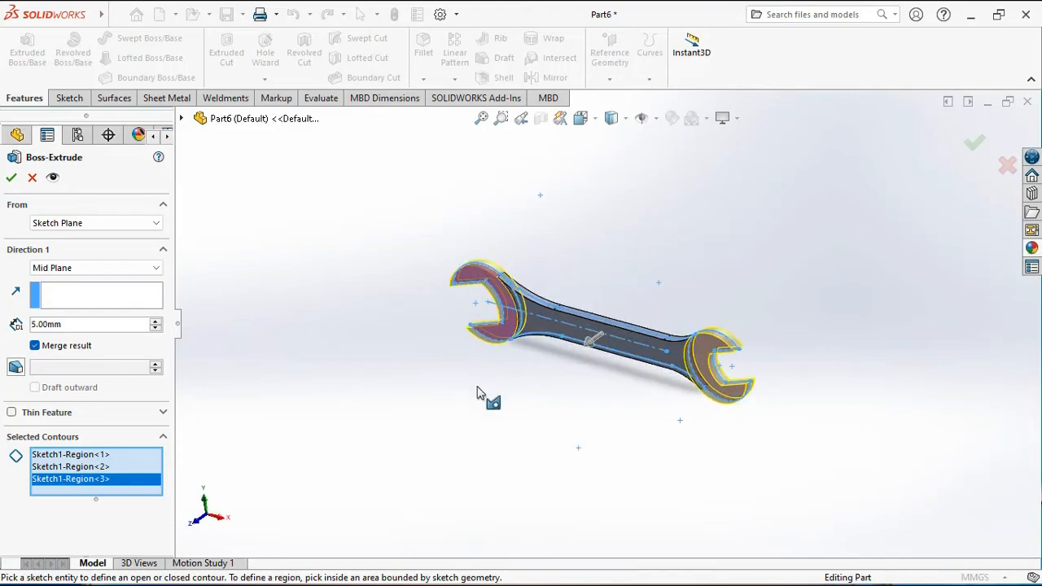
{"action": "left_click", "coordinate": [12, 178]}
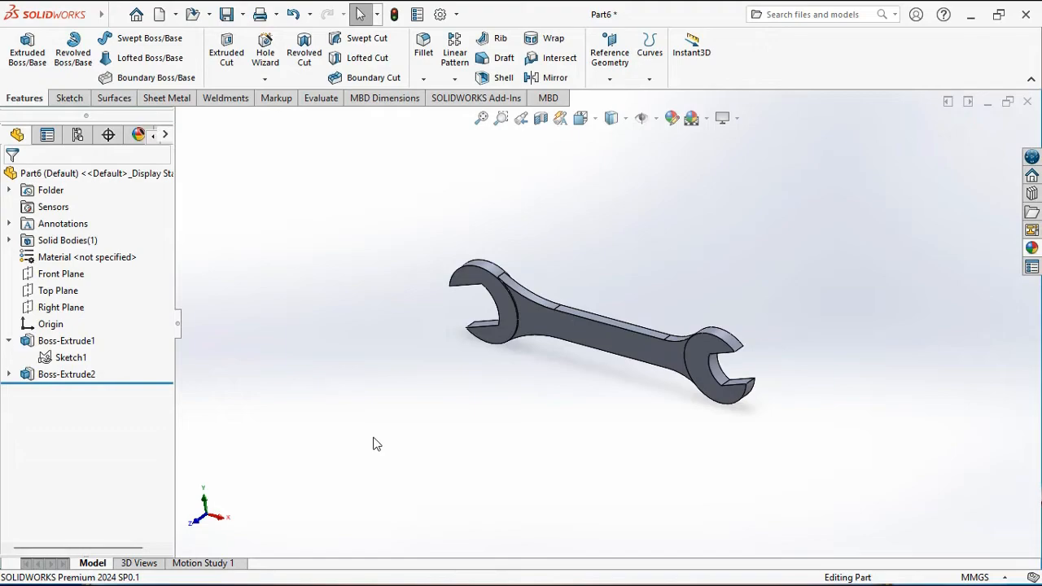
- Start a sketch on the handle's flat front face and draw a horizontal straight slot about 56 mm between centres and 8 mm wide
{"action": "key", "text": "ctrl+7"}
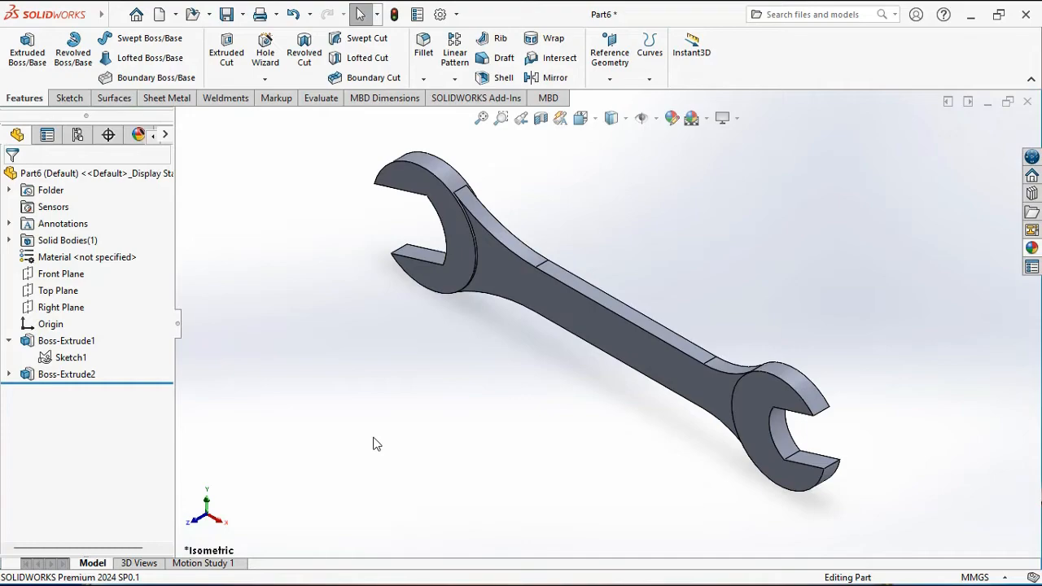
{"action": "left_click", "coordinate": [70, 98]}
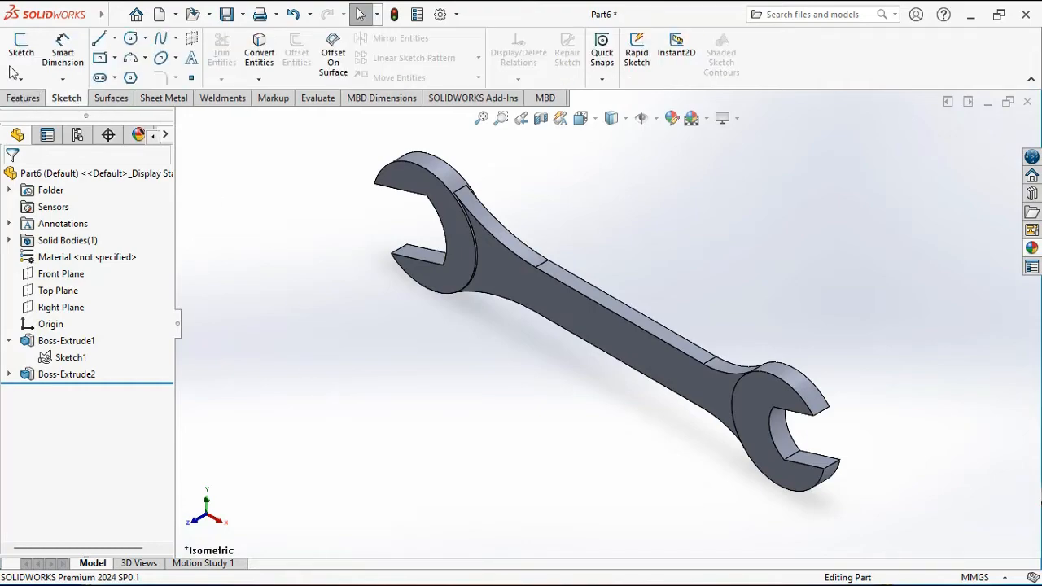
{"action": "left_click", "coordinate": [21, 45]}
{"action": "left_click", "coordinate": [526, 282]}
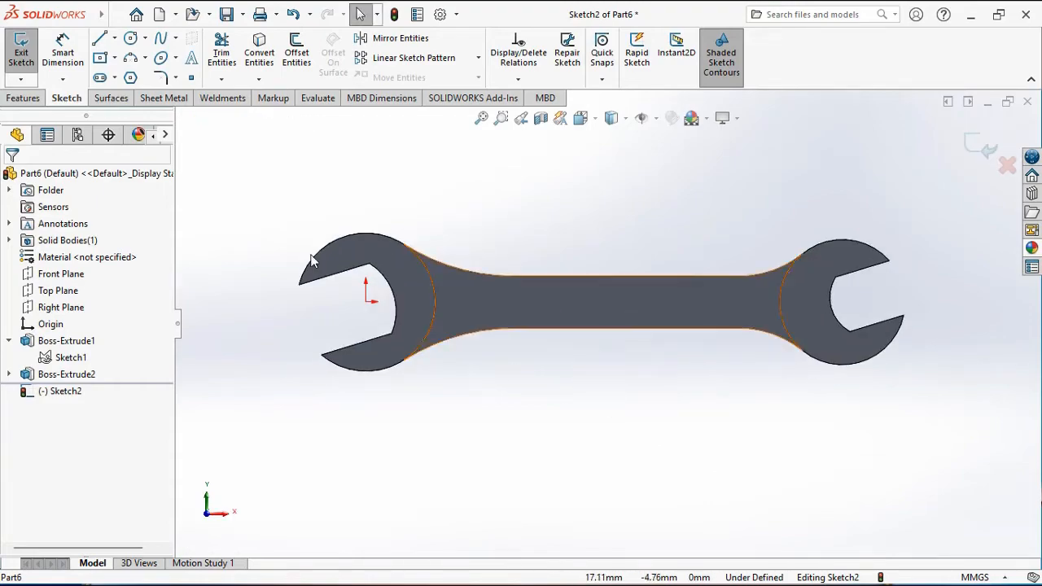
{"action": "left_click", "coordinate": [99, 77]}
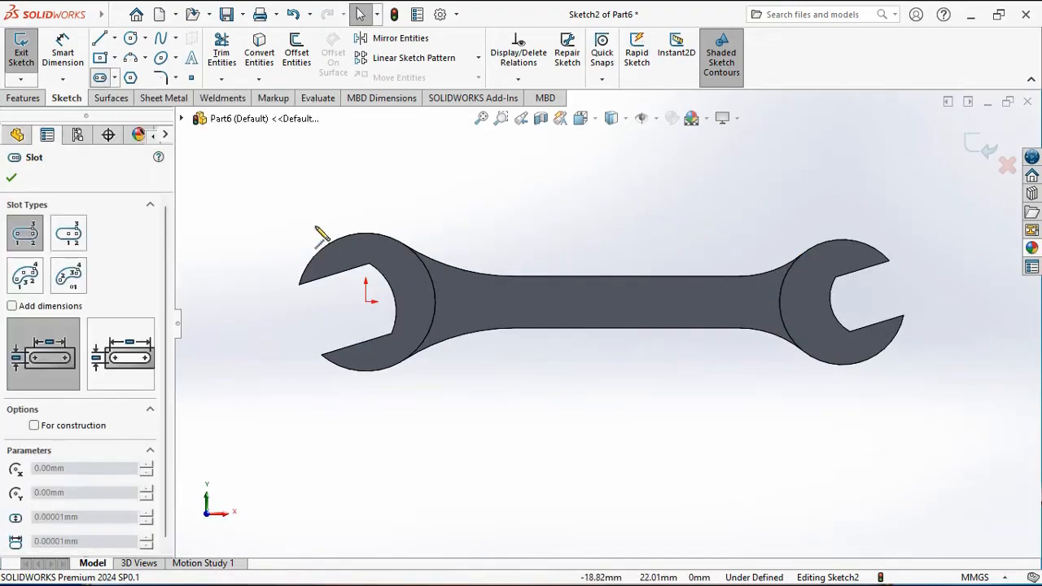
{"action": "left_click", "coordinate": [488, 311]}
{"action": "left_click", "coordinate": [729, 311]}
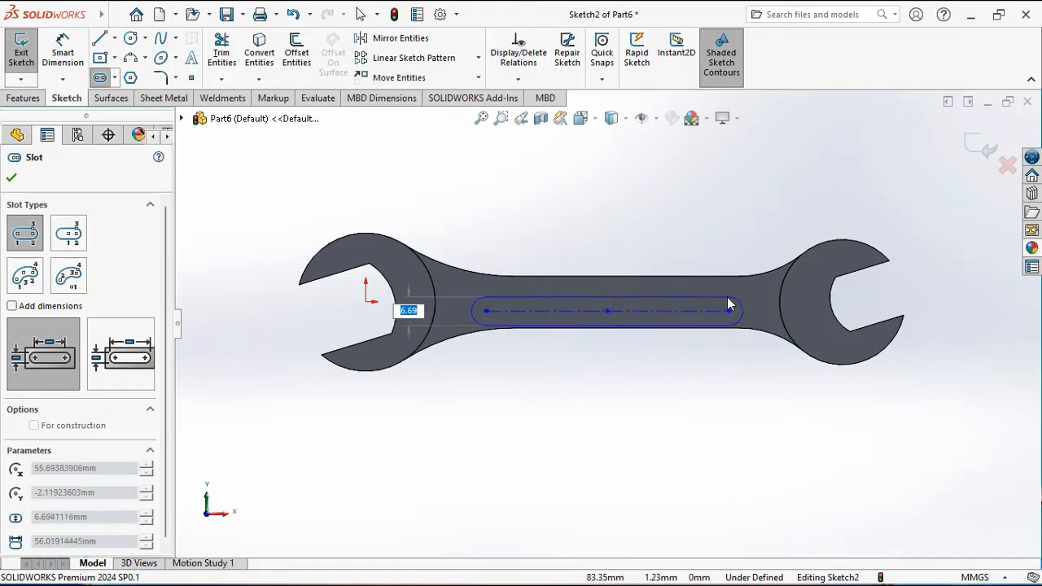
{"action": "left_click", "coordinate": [730, 300]}
{"action": "right_click", "coordinate": [733, 248]}
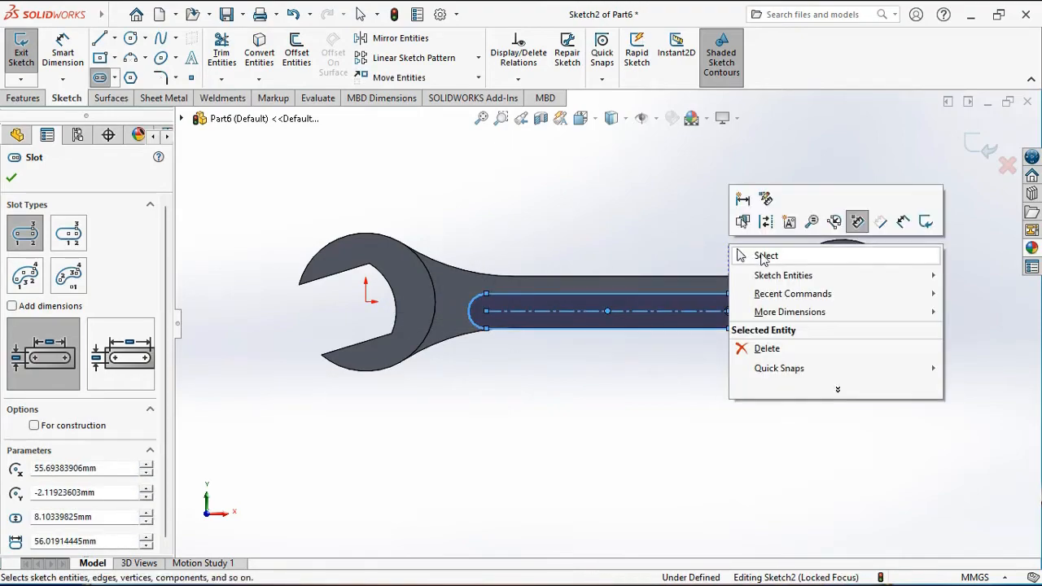
{"action": "left_click", "coordinate": [763, 256]}
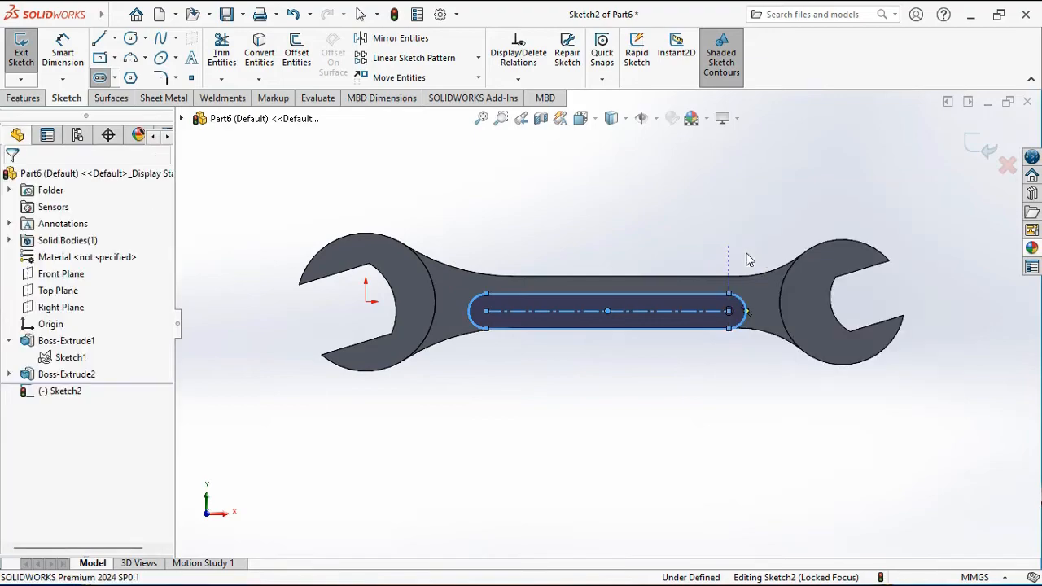
- Align the slot's centre point with the origin using a Horizontal relation
{"action": "left_click", "coordinate": [608, 310]}
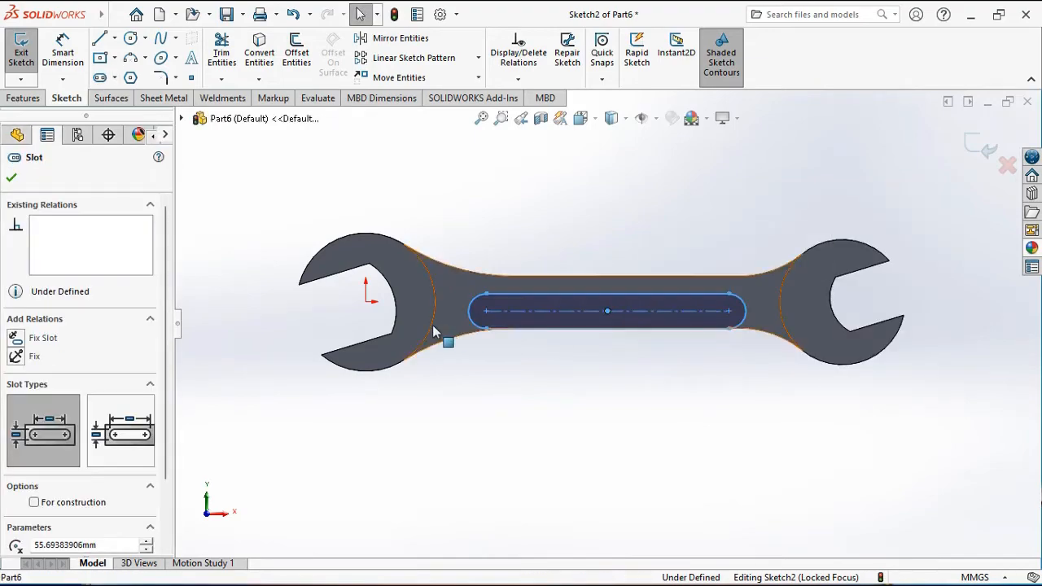
{"action": "left_click", "coordinate": [365, 301], "text": "ctrl"}
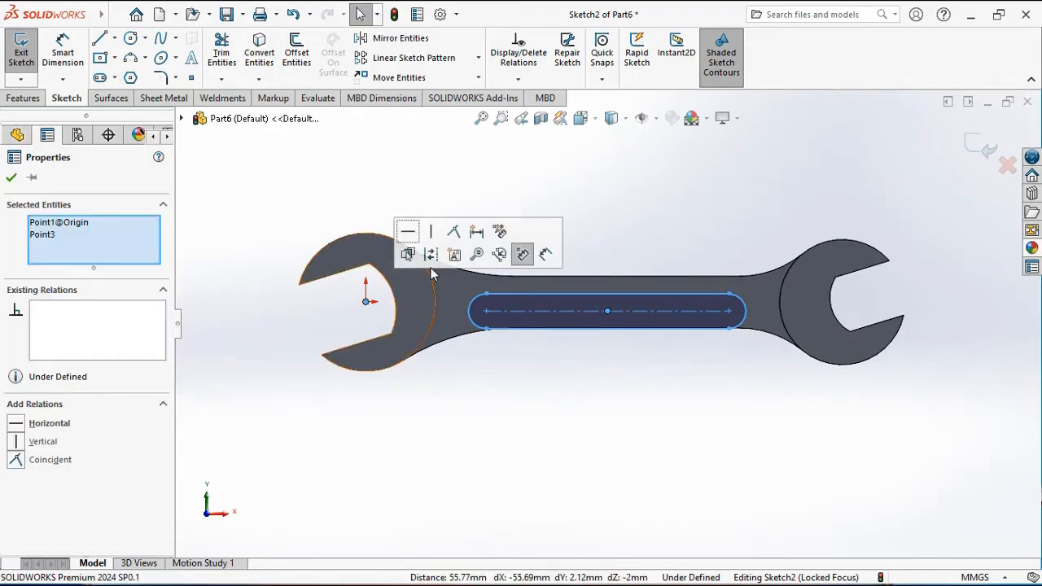
{"action": "left_click", "coordinate": [407, 232]}
{"action": "left_click", "coordinate": [573, 371]}
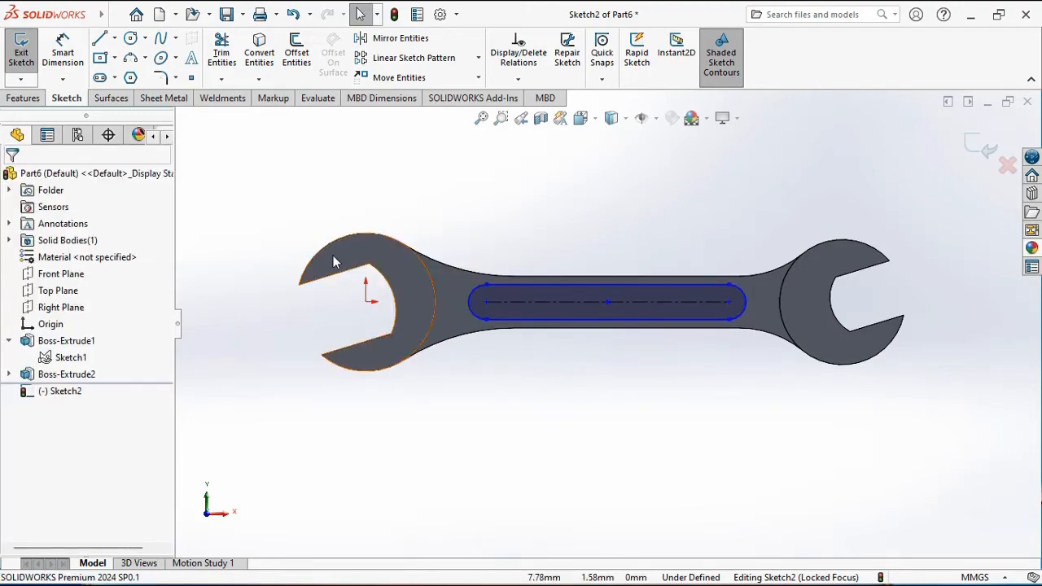
- Dimension the slot's centre point 57 mm horizontally from the origin
{"action": "left_click", "coordinate": [63, 57]}
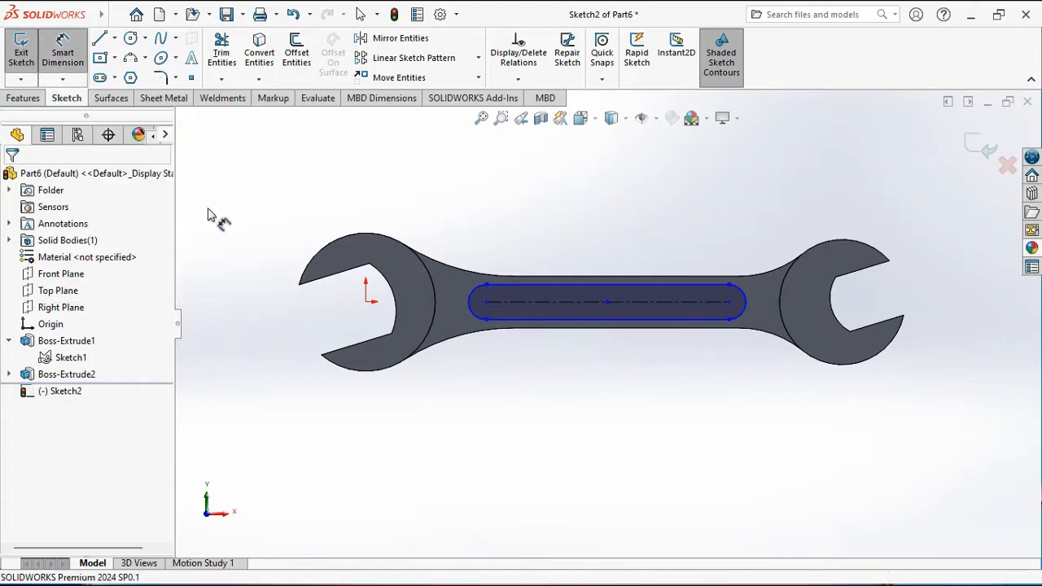
{"action": "left_click", "coordinate": [606, 303]}
{"action": "left_click", "coordinate": [366, 302]}
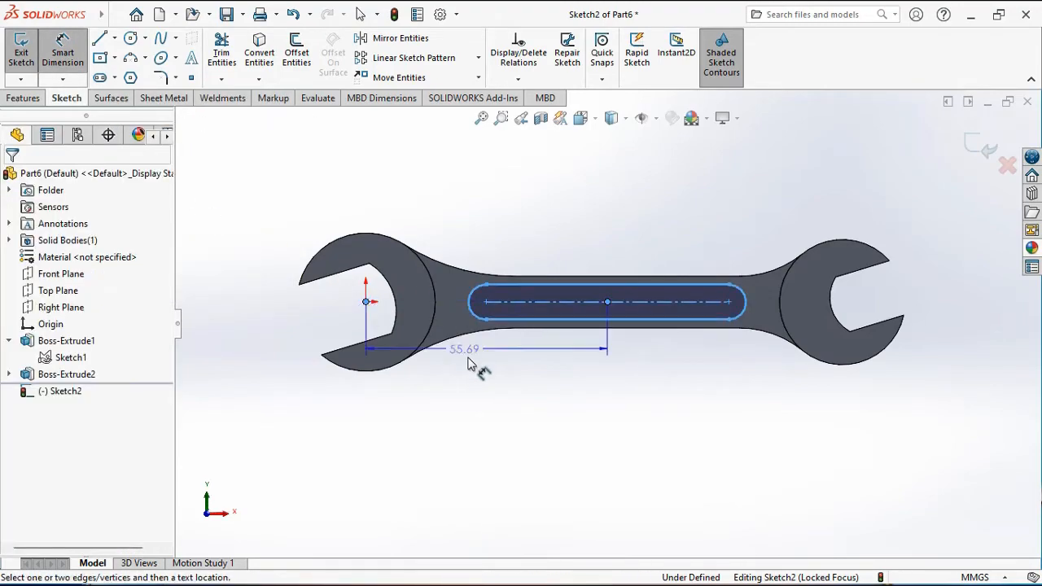
{"action": "left_click", "coordinate": [468, 393]}
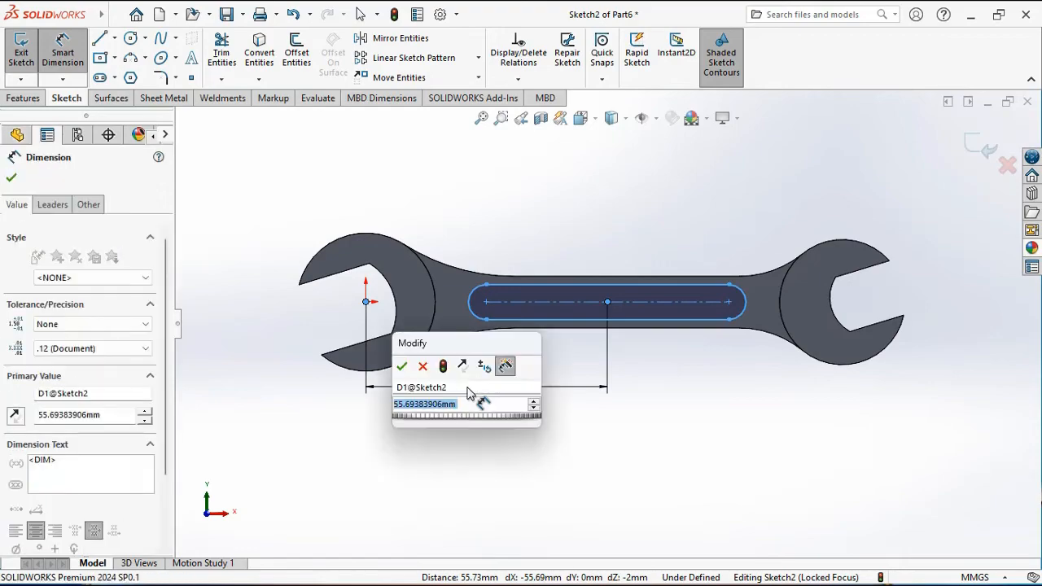
{"action": "key", "text": "Return"}
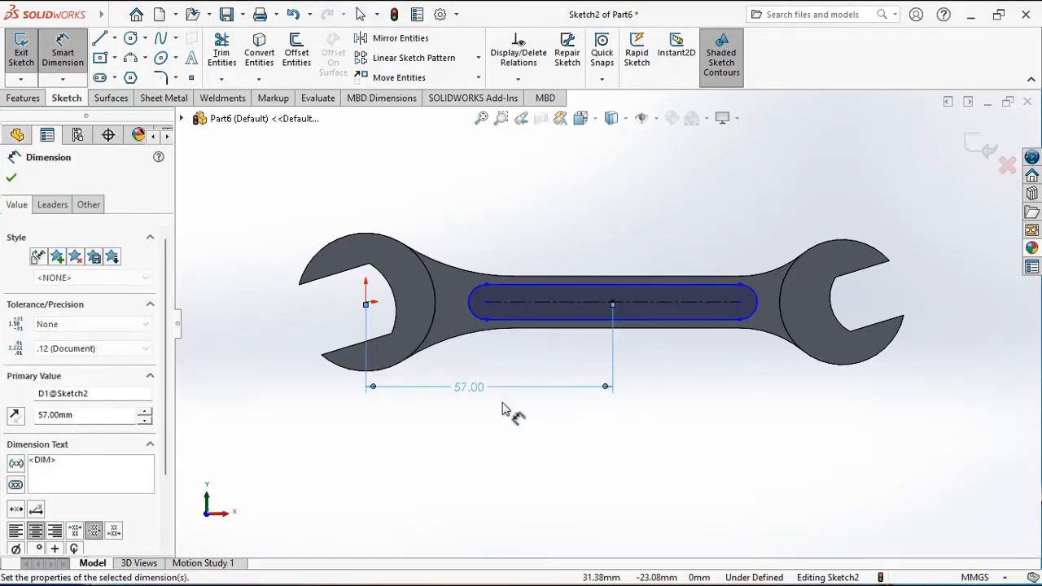
- Dimension the slot's centre-to-centre length as 67 mm and its end radius as 4 mm
{"action": "left_click", "coordinate": [661, 284]}
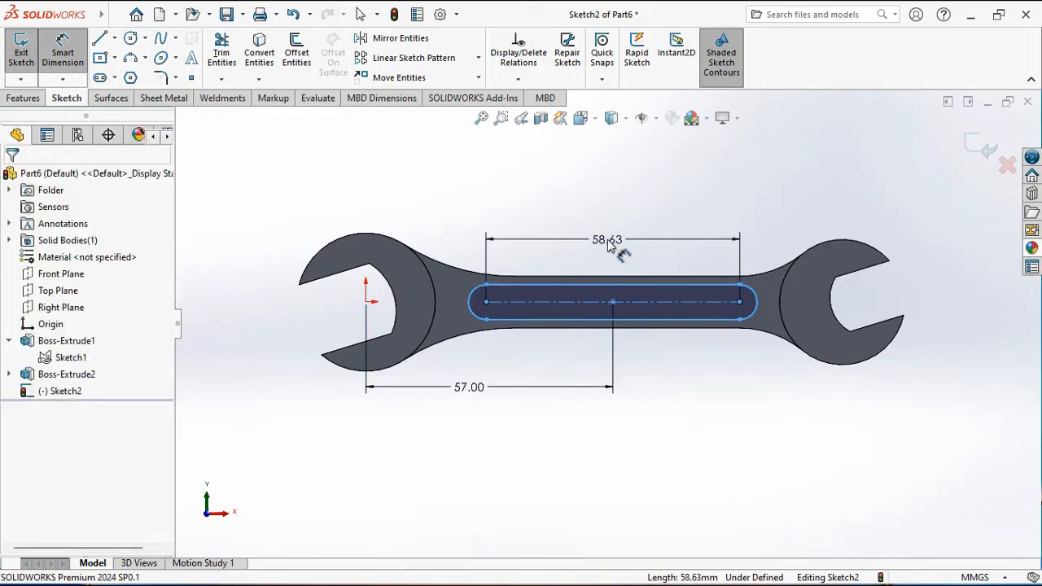
{"action": "left_click", "coordinate": [608, 246]}
{"action": "key", "text": "Return"}
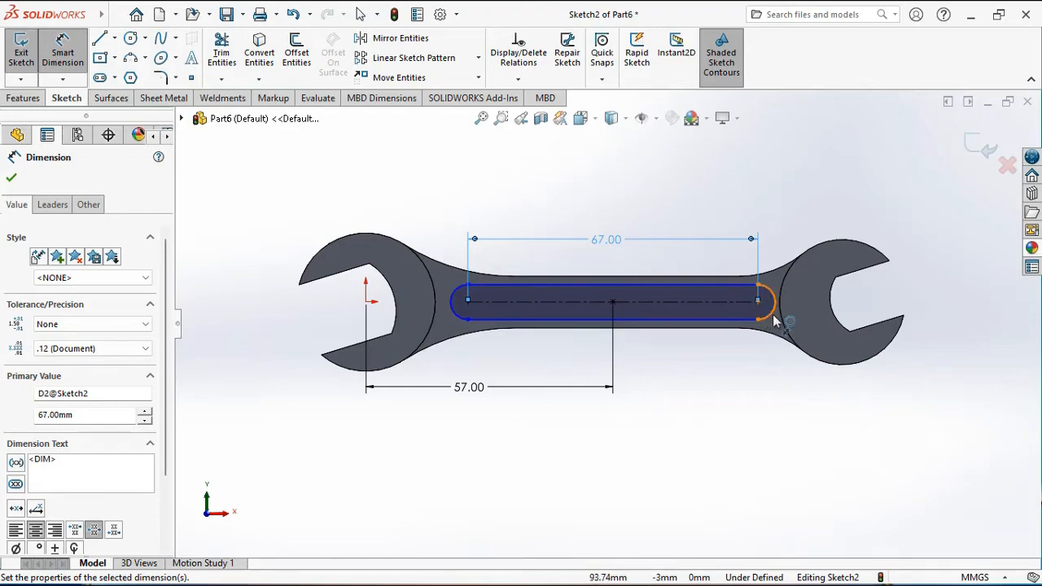
{"action": "left_click", "coordinate": [774, 321]}
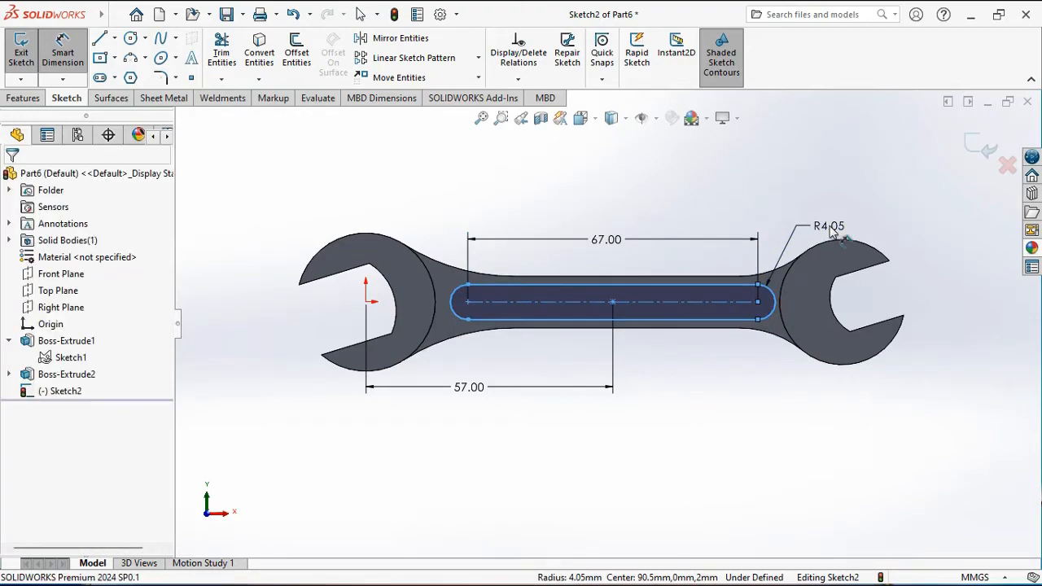
{"action": "left_click", "coordinate": [832, 232]}
{"action": "key", "text": "Return"}
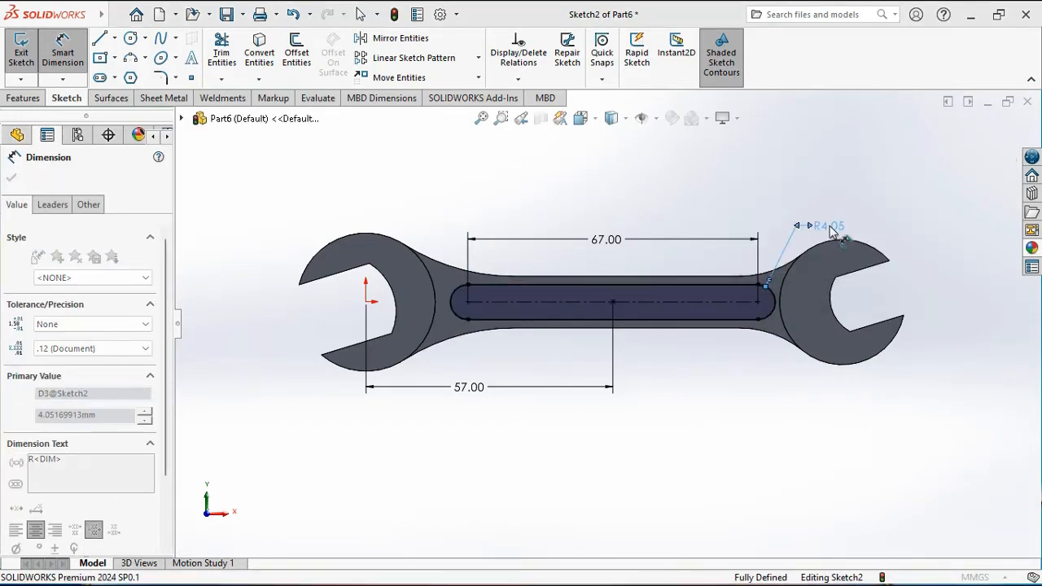
{"action": "left_click", "coordinate": [869, 230]}
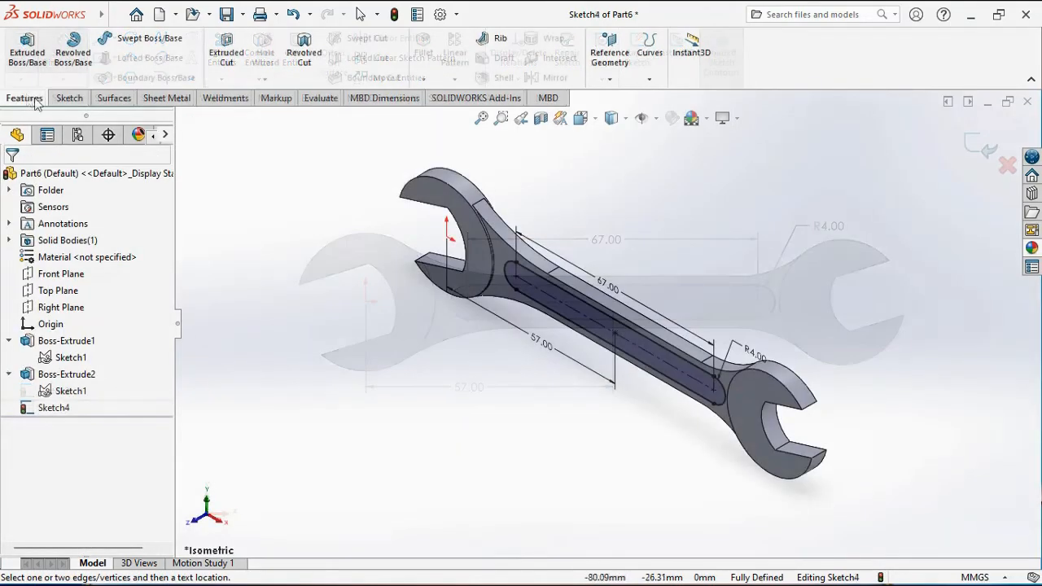
- Cut the slot 1 mm deep into the handle with a Blind extruded cut and mirror that cut about the Front Plane
{"action": "left_click", "coordinate": [230, 63]}
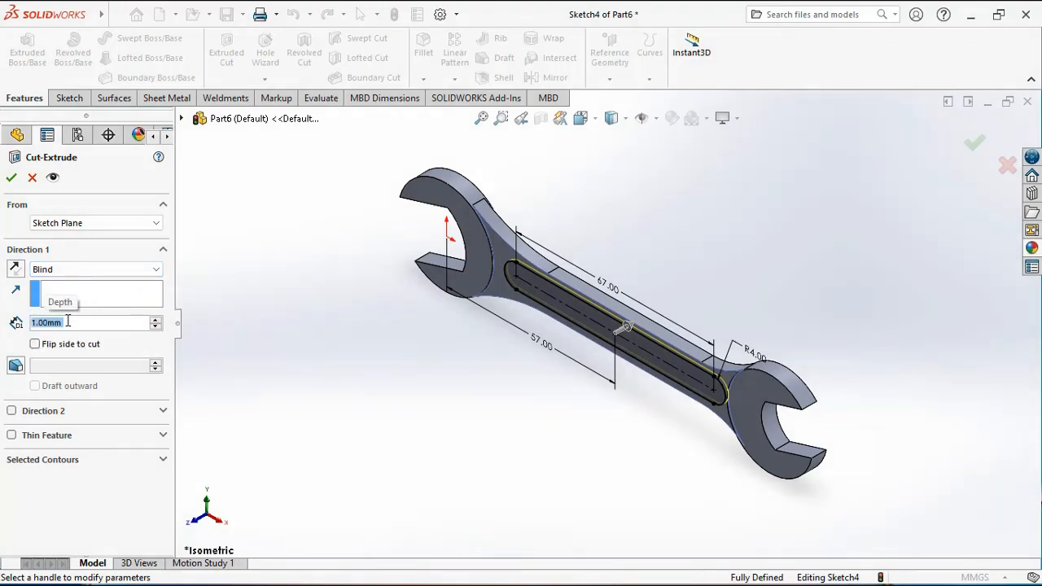
{"action": "left_click", "coordinate": [11, 178]}
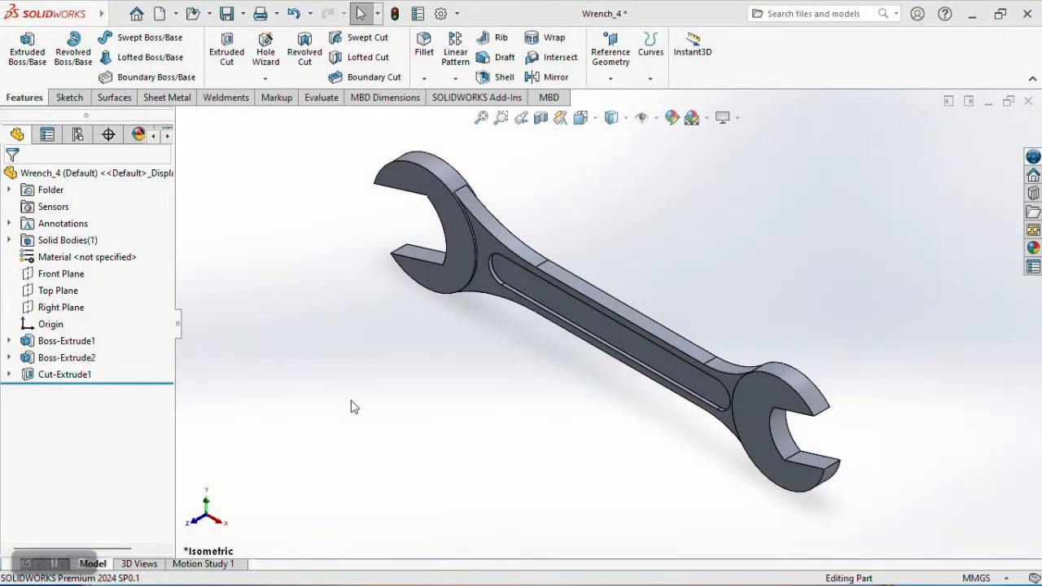
{"action": "left_click", "coordinate": [557, 79]}
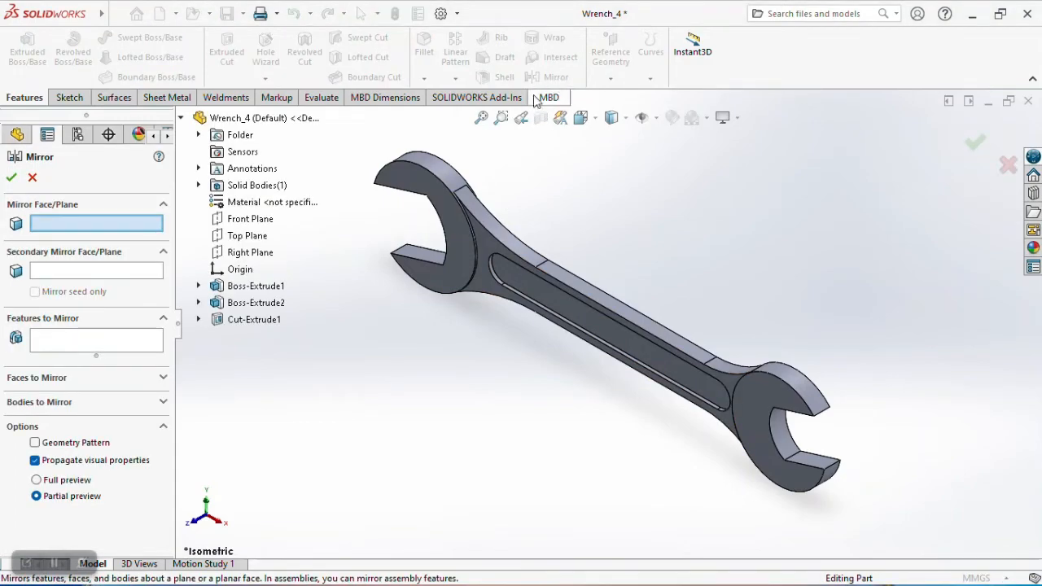
{"action": "left_click", "coordinate": [251, 220]}
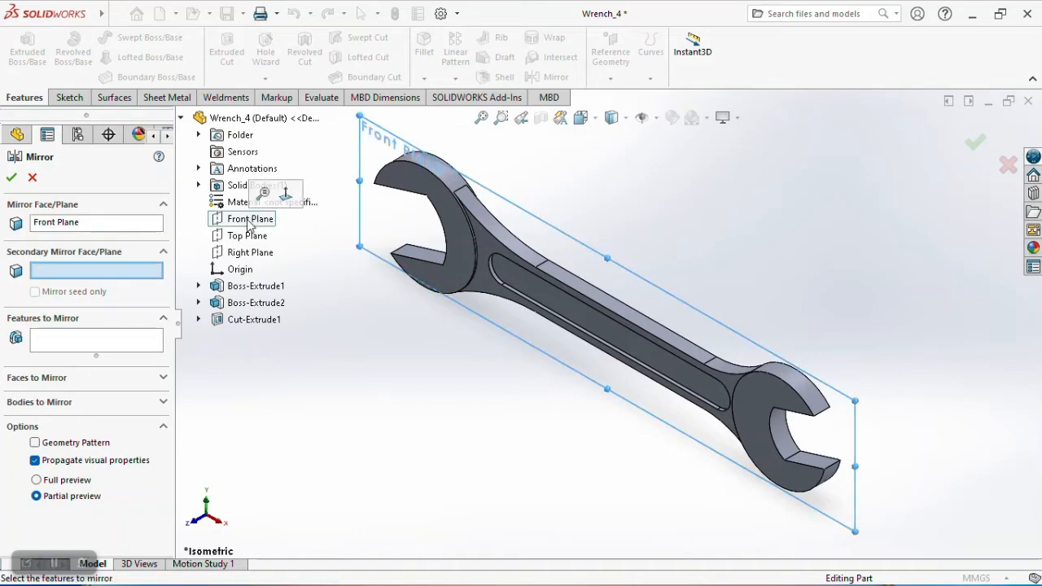
{"action": "left_click", "coordinate": [124, 346]}
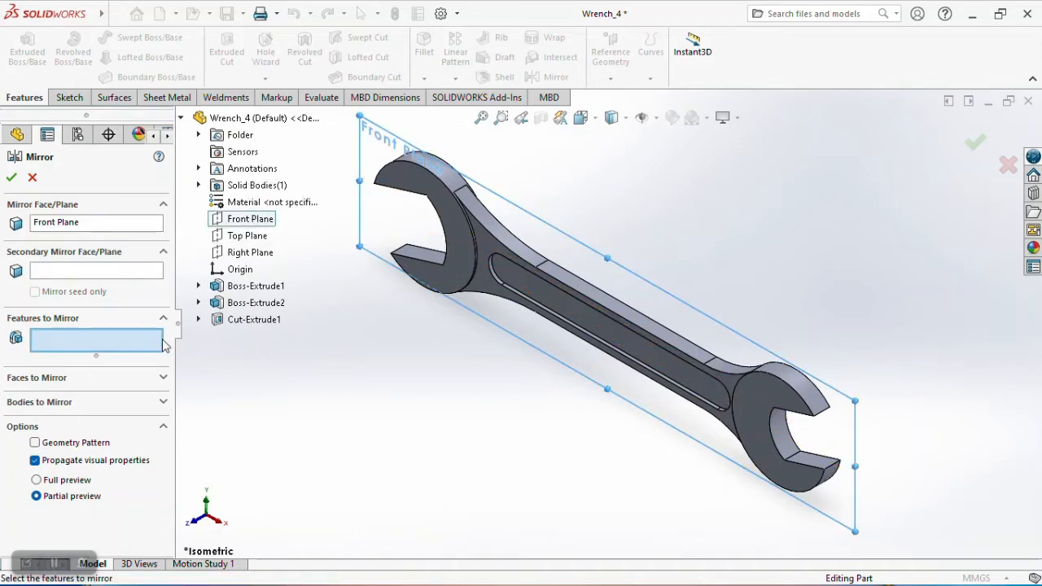
{"action": "left_click", "coordinate": [254, 320]}
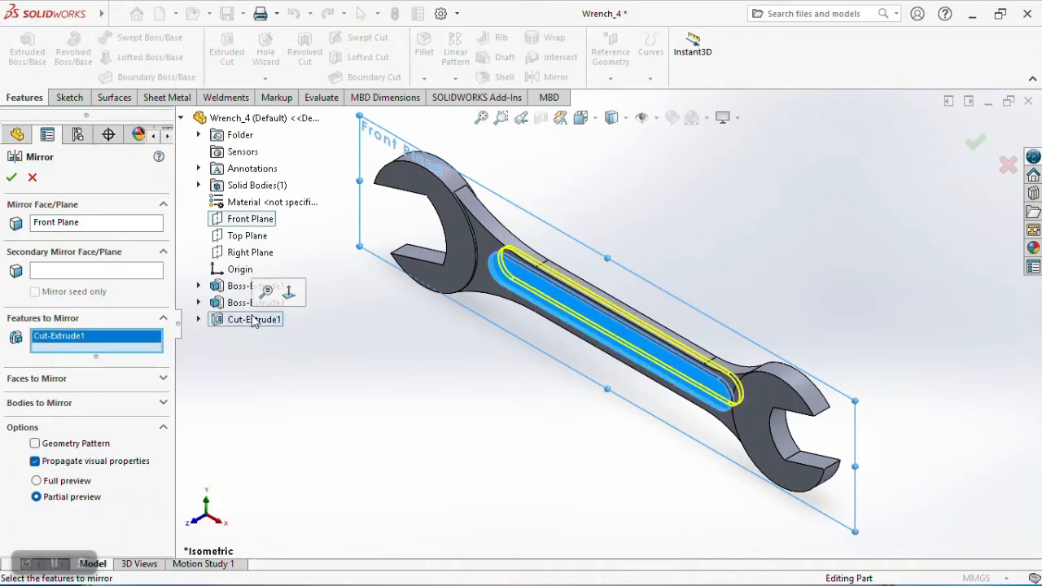
{"action": "left_click", "coordinate": [11, 179]}
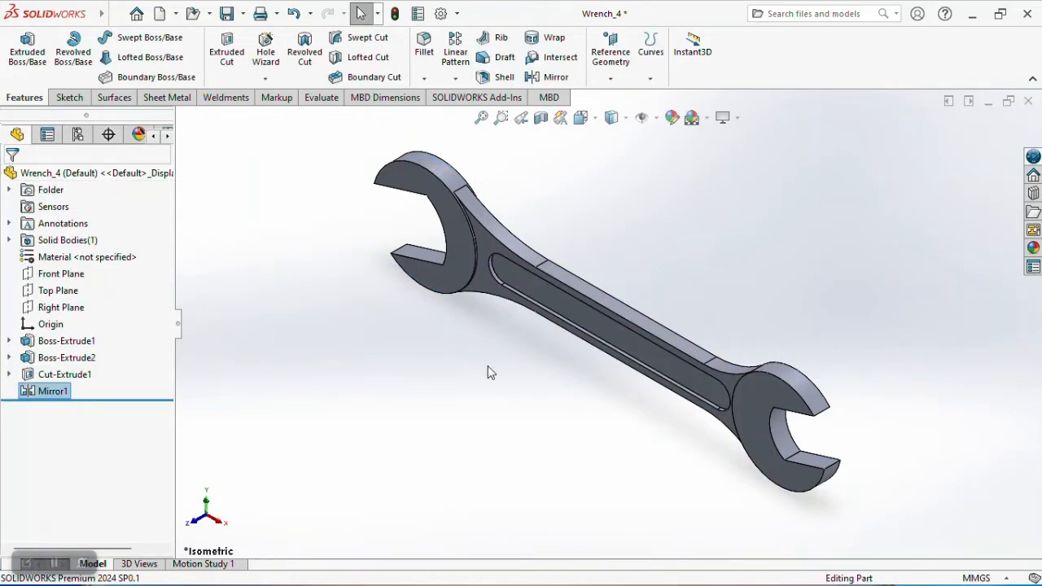
- Start a sketch on the slot recess floor and draw a horizontal construction line along most of its length, slightly below its centreline
{"action": "middle_click_drag", "start_coordinate": [488, 372], "coordinate": [456, 352]}
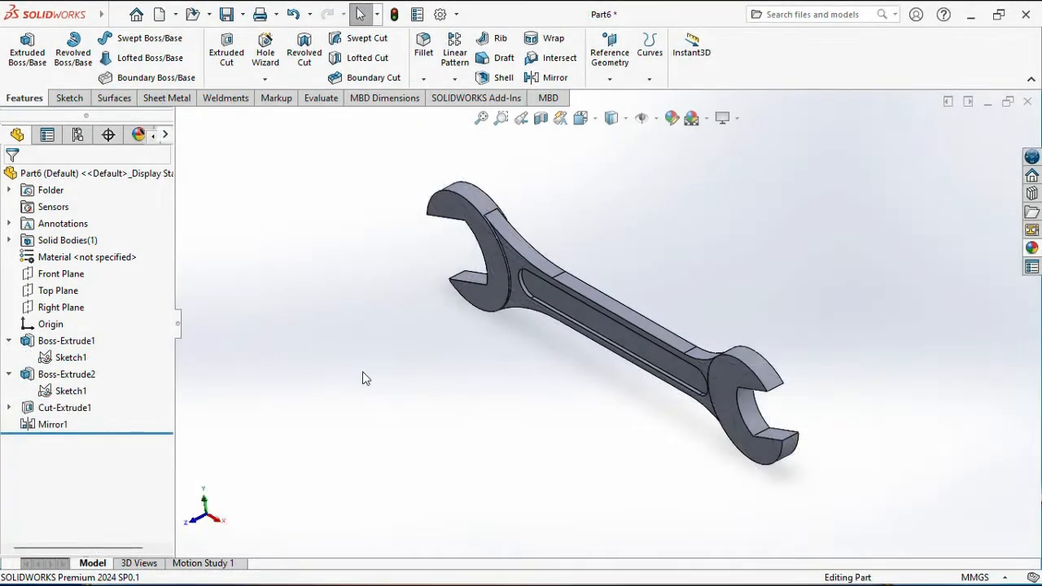
{"action": "key", "text": "ctrl+7"}
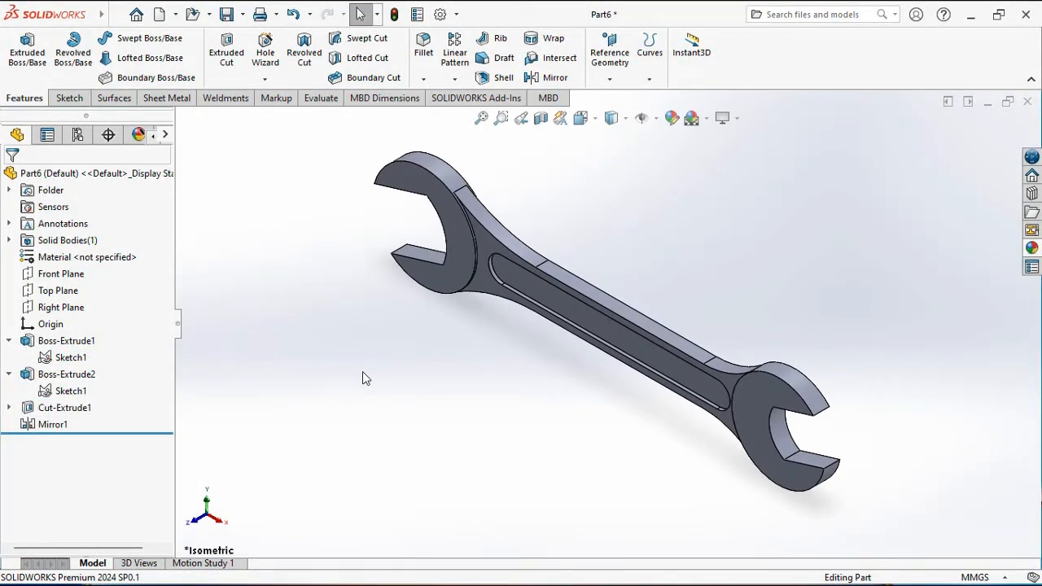
{"action": "left_click", "coordinate": [567, 312]}
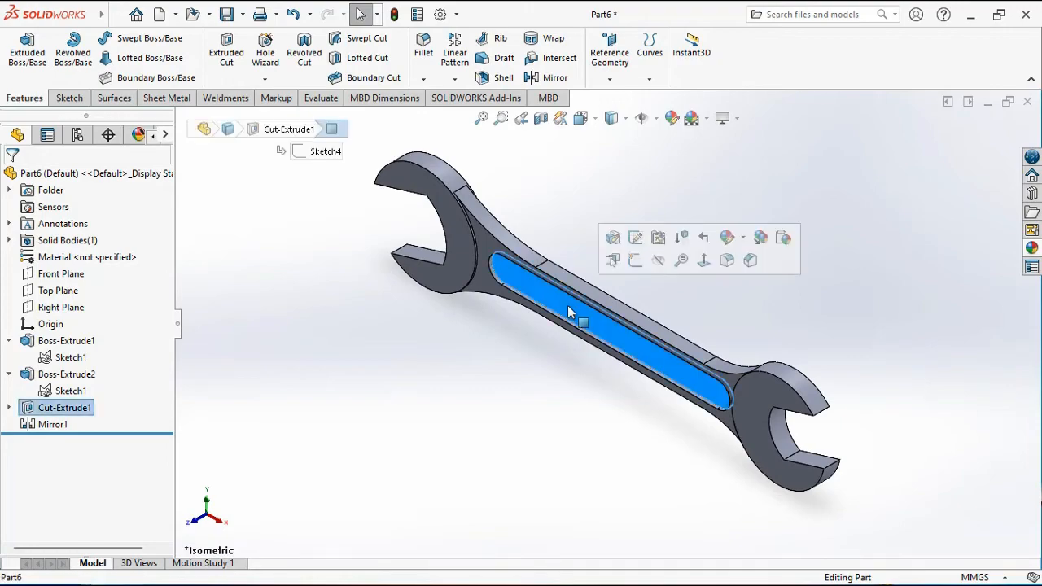
{"action": "left_click", "coordinate": [631, 259]}
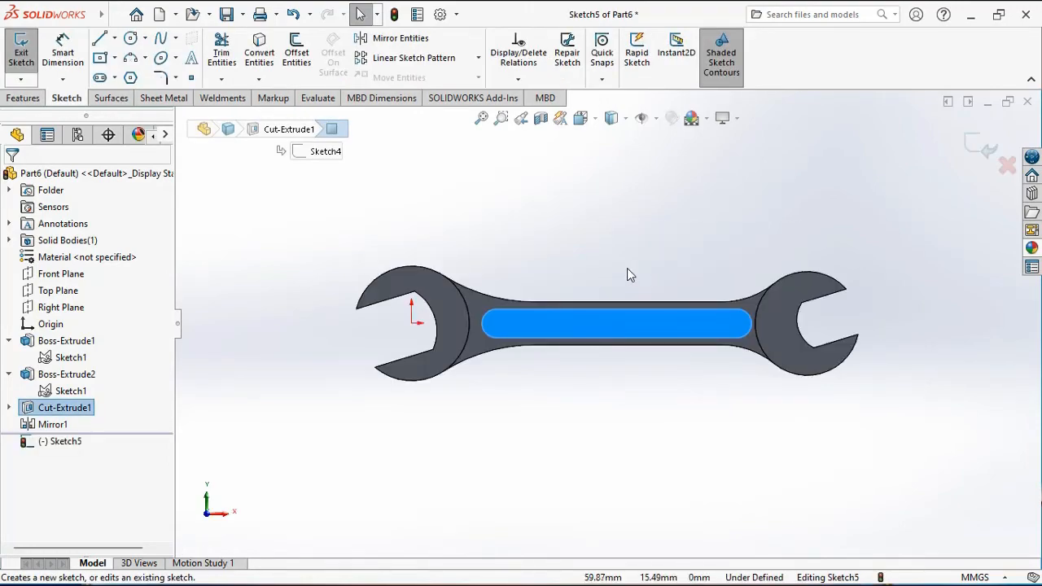
{"action": "left_click", "coordinate": [627, 275]}
{"action": "scroll", "coordinate": [627, 275], "scroll_direction": "down", "scroll_amount": 2}
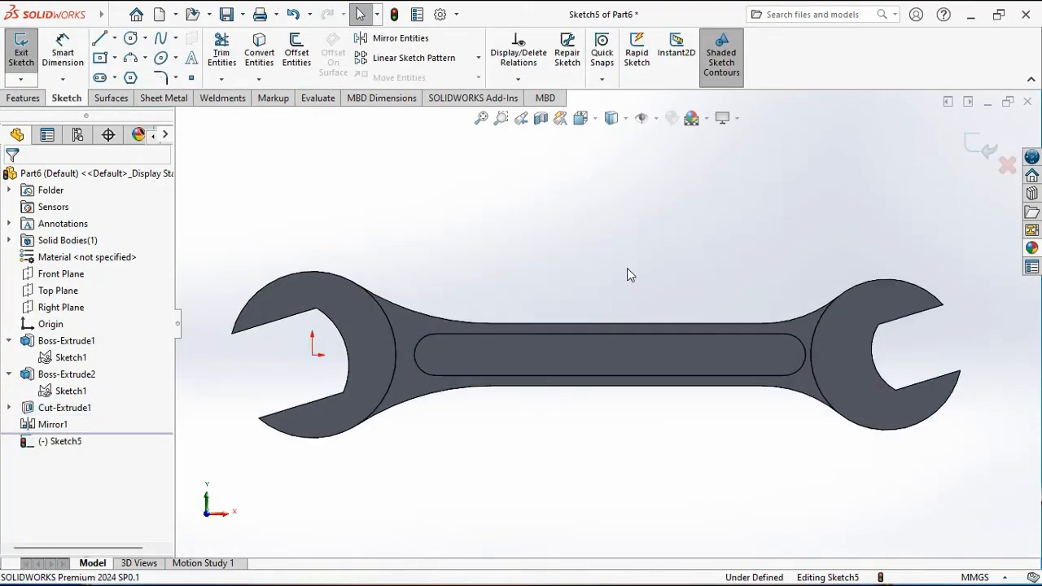
{"action": "left_click", "coordinate": [114, 38]}
{"action": "left_click", "coordinate": [135, 75]}
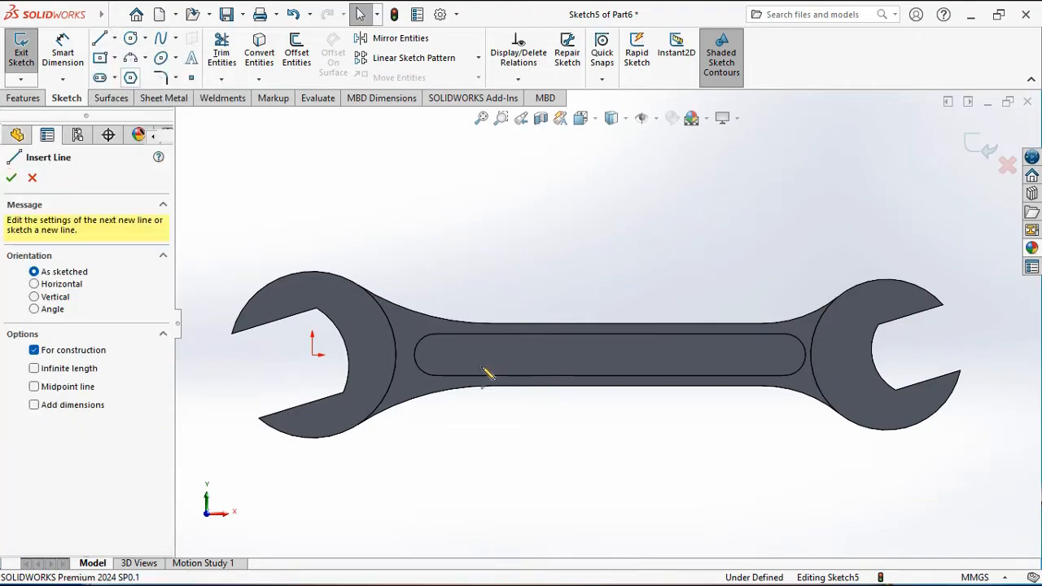
{"action": "left_click", "coordinate": [447, 365]}
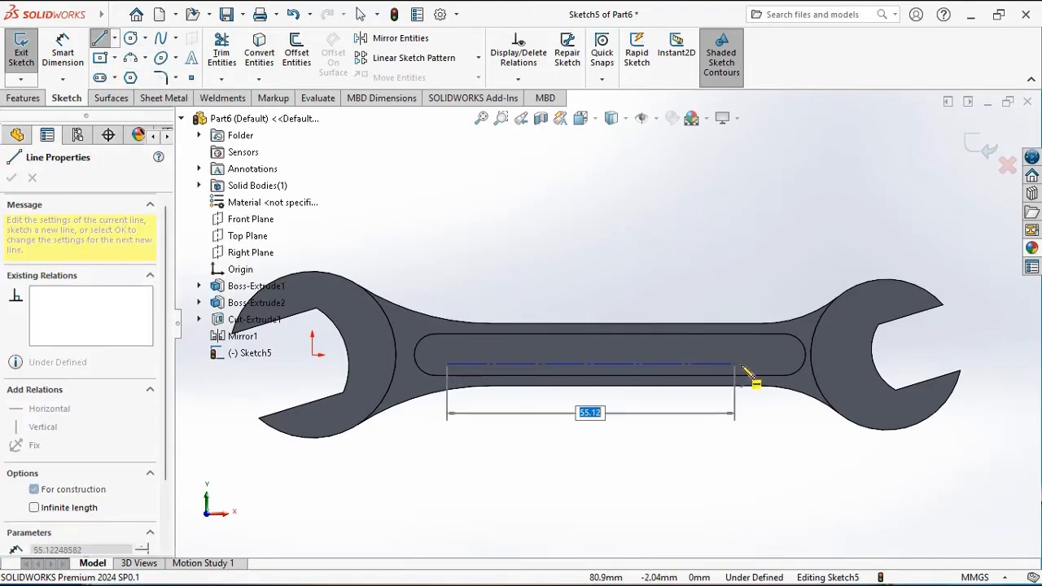
{"action": "left_click", "coordinate": [778, 364]}
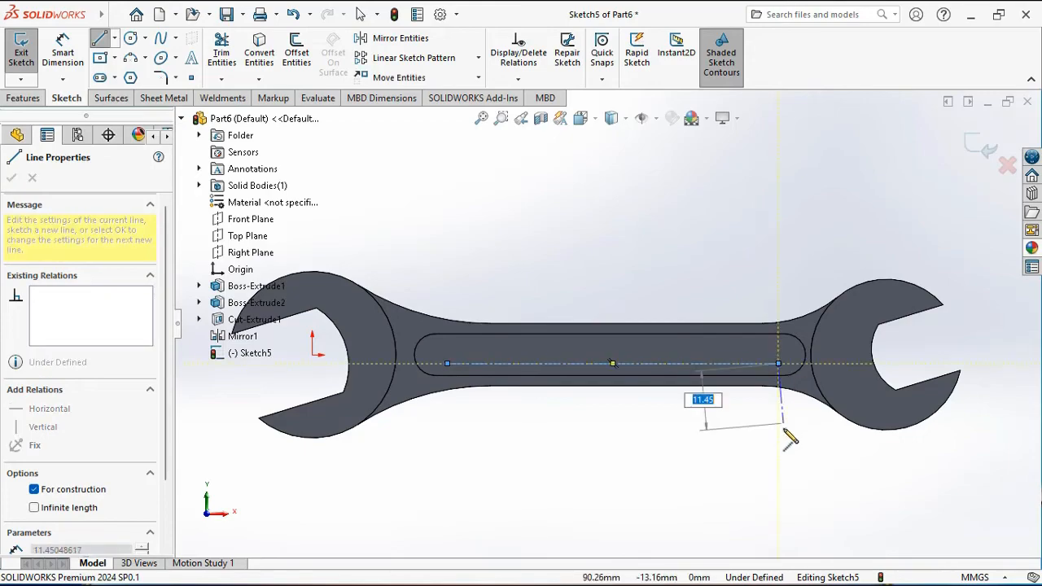
{"action": "right_click", "coordinate": [786, 397]}
{"action": "left_click", "coordinate": [821, 404]}
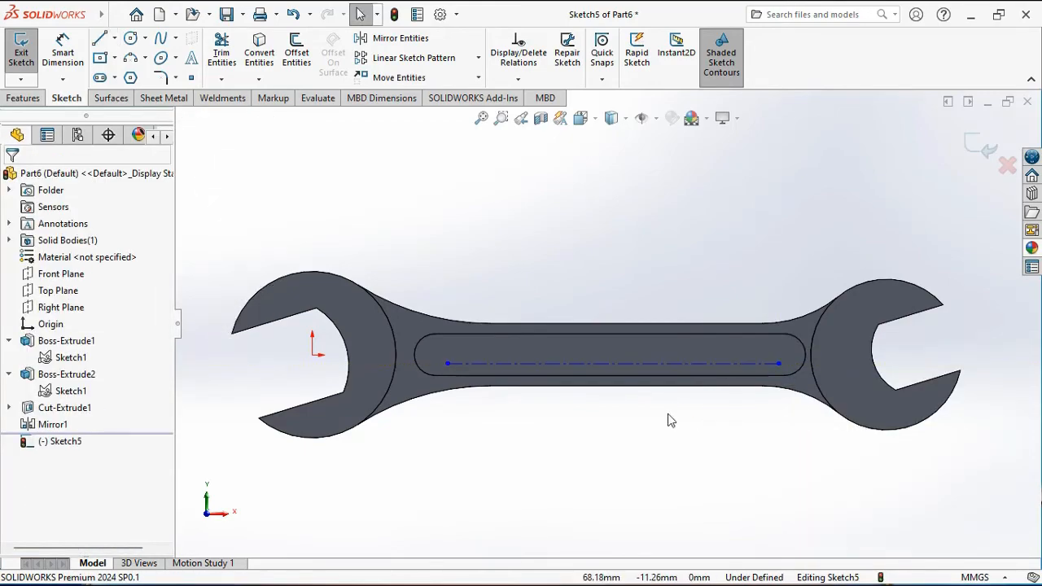
- Dimension the horizontal construction line 3 mm below the origin
{"action": "left_click", "coordinate": [62, 51]}
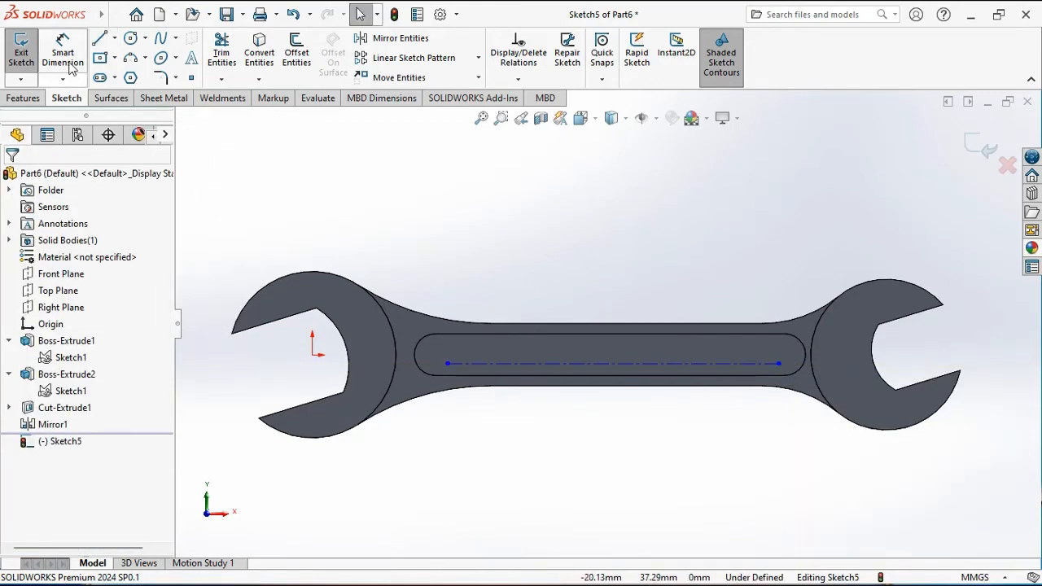
{"action": "left_click", "coordinate": [483, 365]}
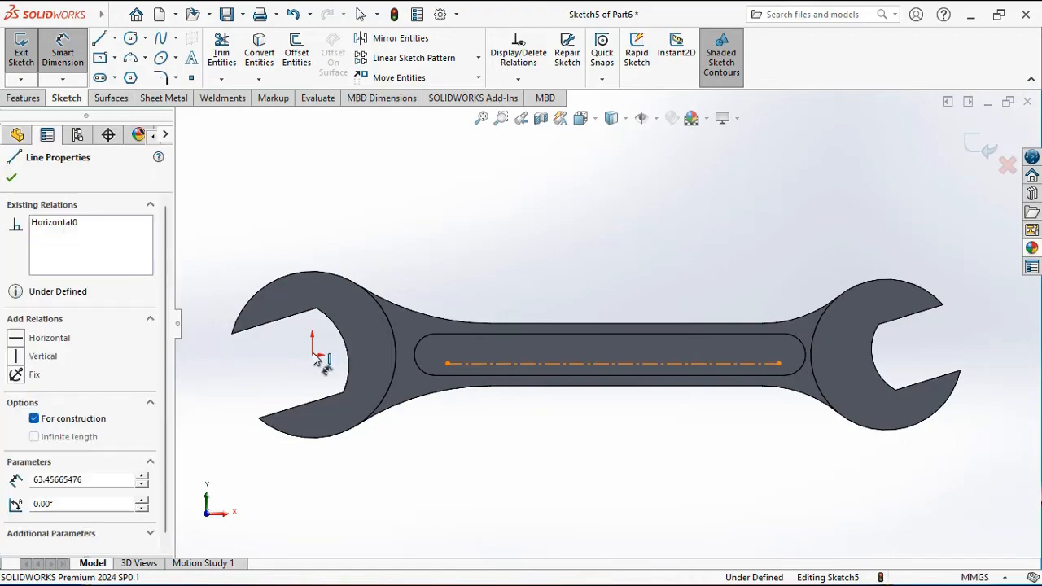
{"action": "left_click", "coordinate": [313, 356]}
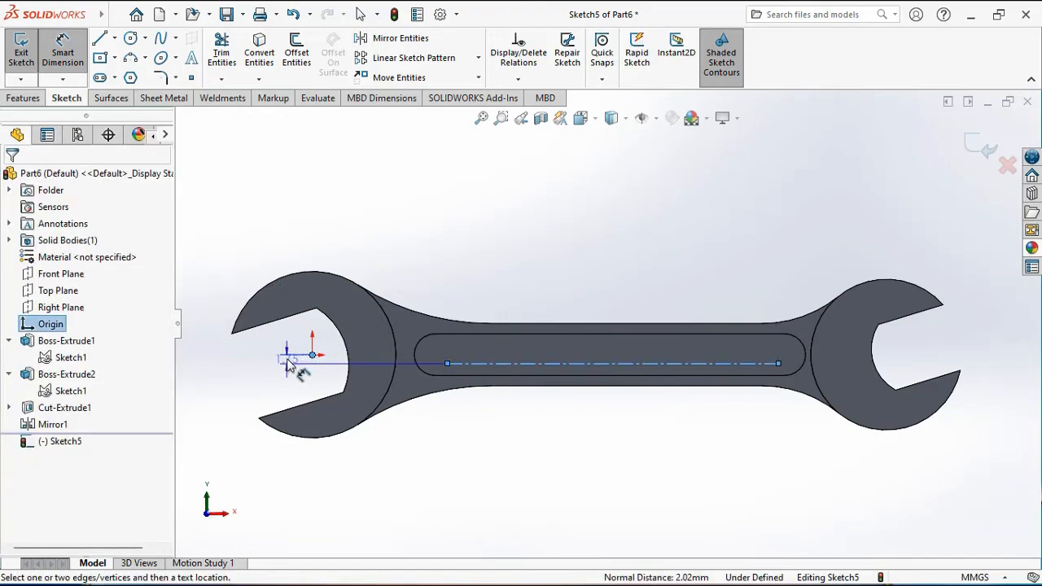
{"action": "left_click", "coordinate": [289, 362]}
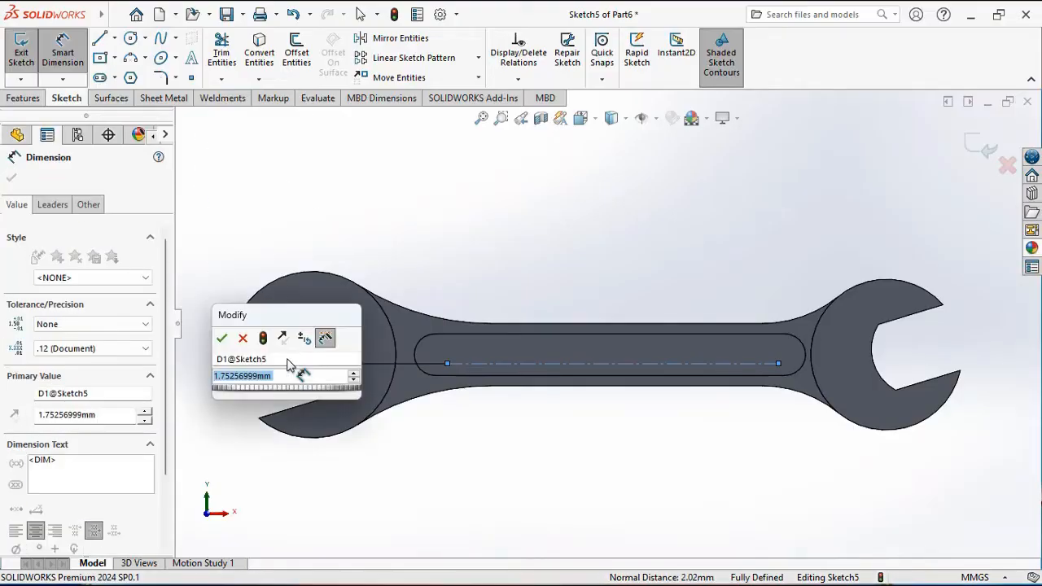
{"action": "type", "text": "3"}
{"action": "key", "text": "Return"}
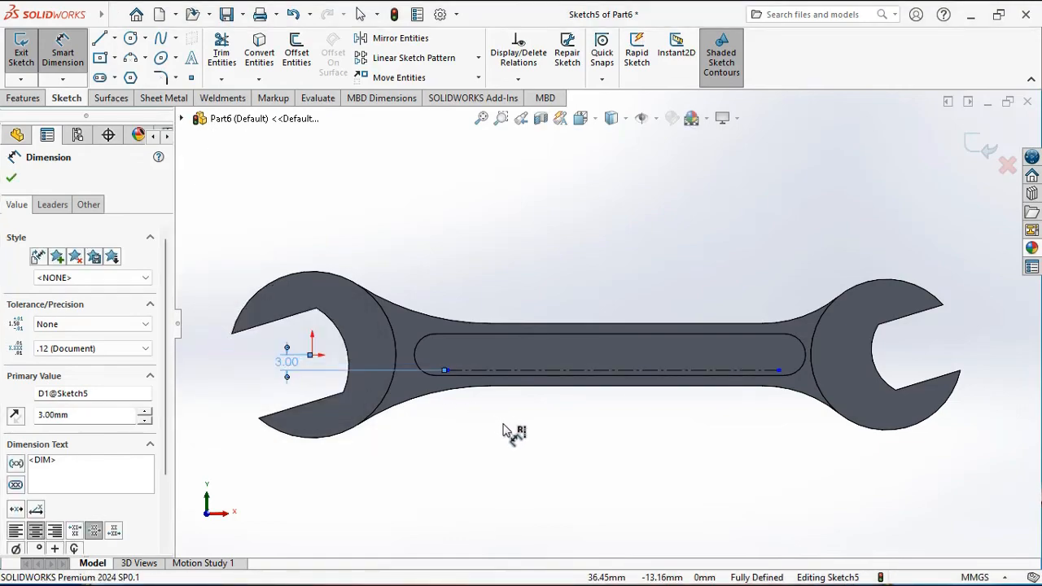
{"action": "left_click", "coordinate": [505, 432]}
- Add the sketch text "CADArtifex" along the construction line inside the slot recess
{"action": "left_click", "coordinate": [191, 57]}
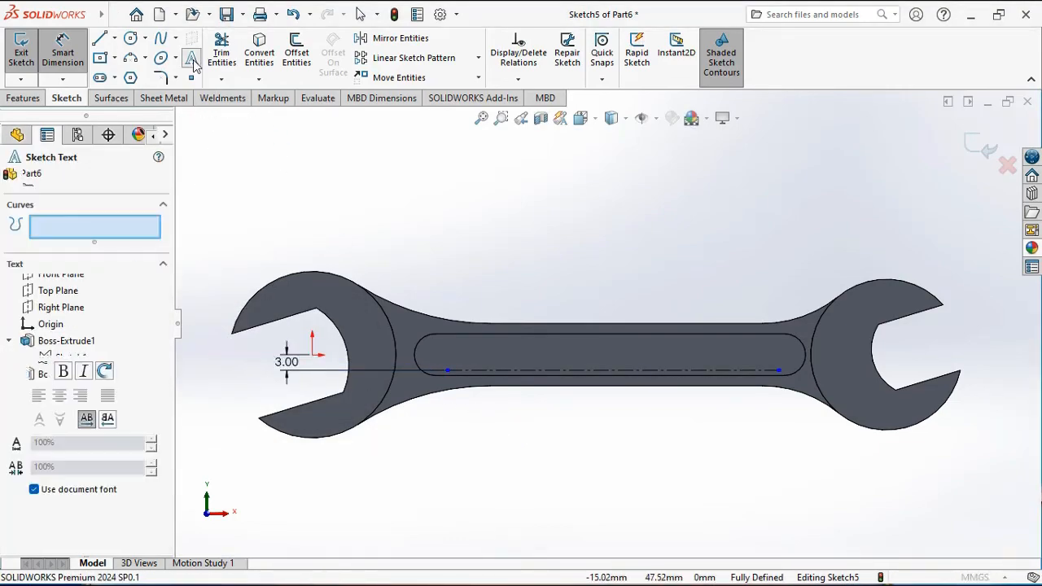
{"action": "left_click", "coordinate": [578, 376]}
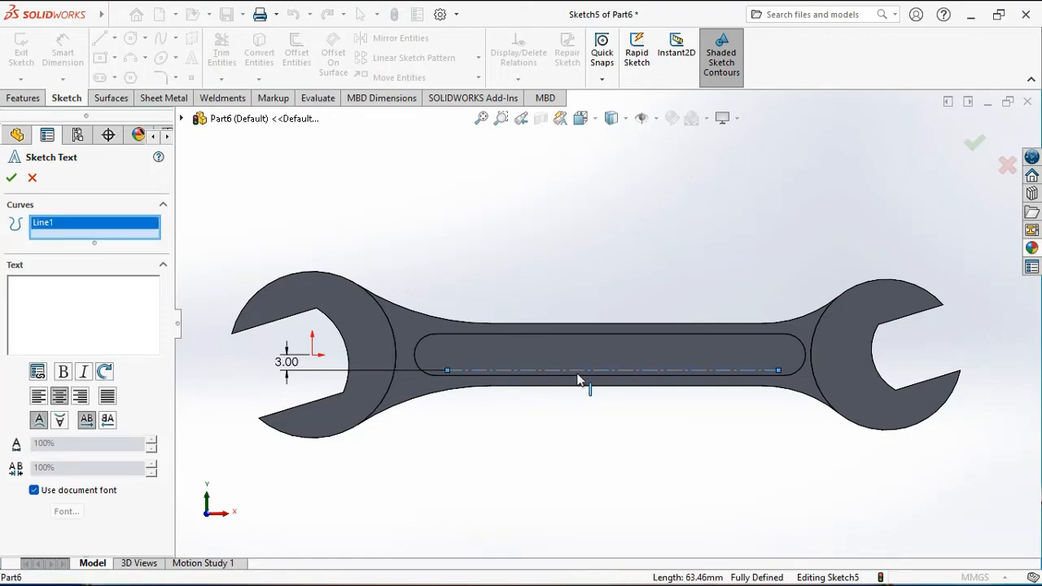
{"action": "left_click", "coordinate": [68, 280]}
{"action": "type", "text": "CADArtifex"}
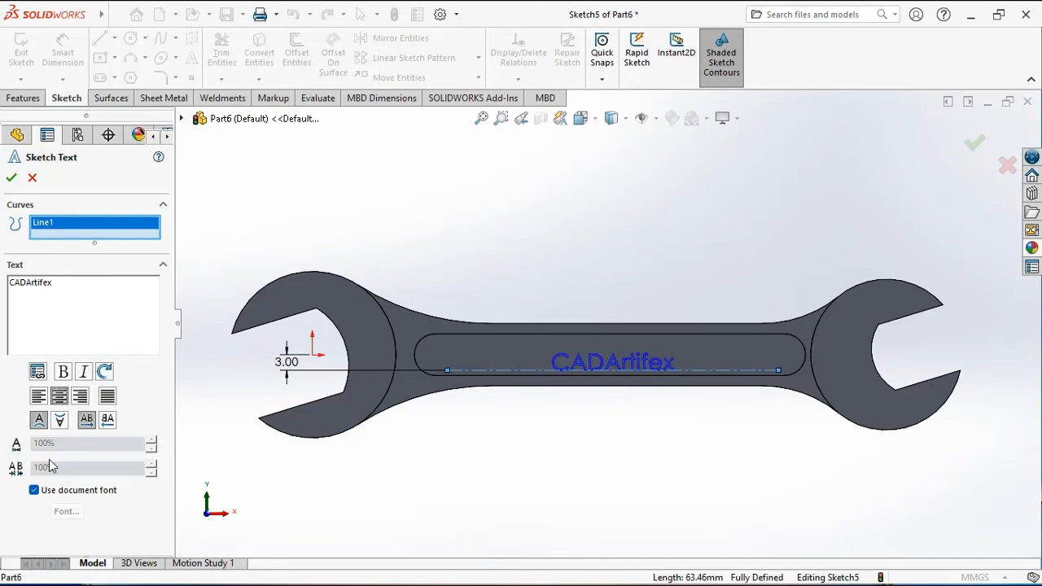
- Override the document font with a 5 mm text height, accept the sketch text and exit the sketch
{"action": "left_click", "coordinate": [36, 492]}
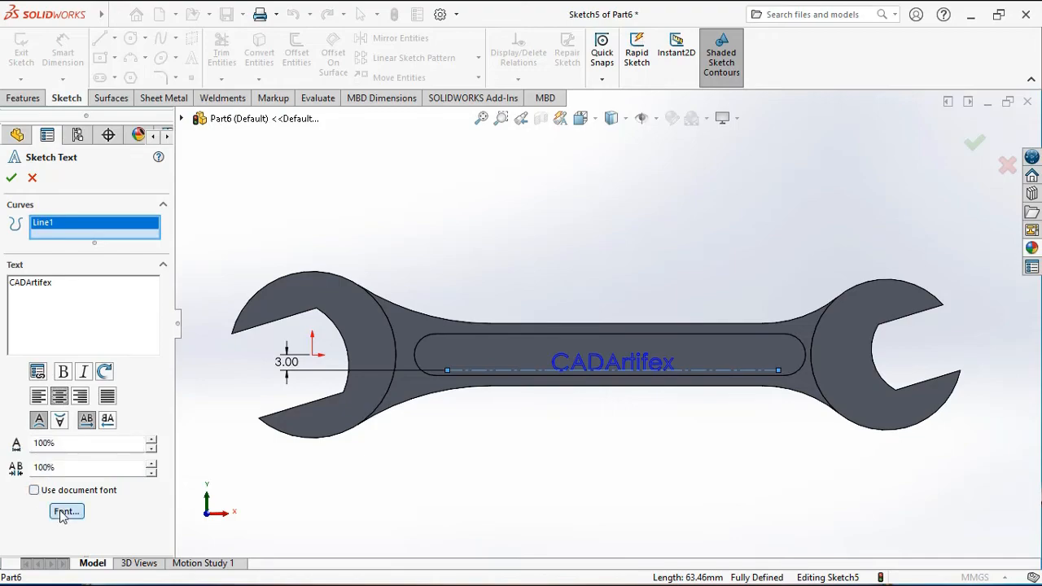
{"action": "left_click", "coordinate": [65, 512]}
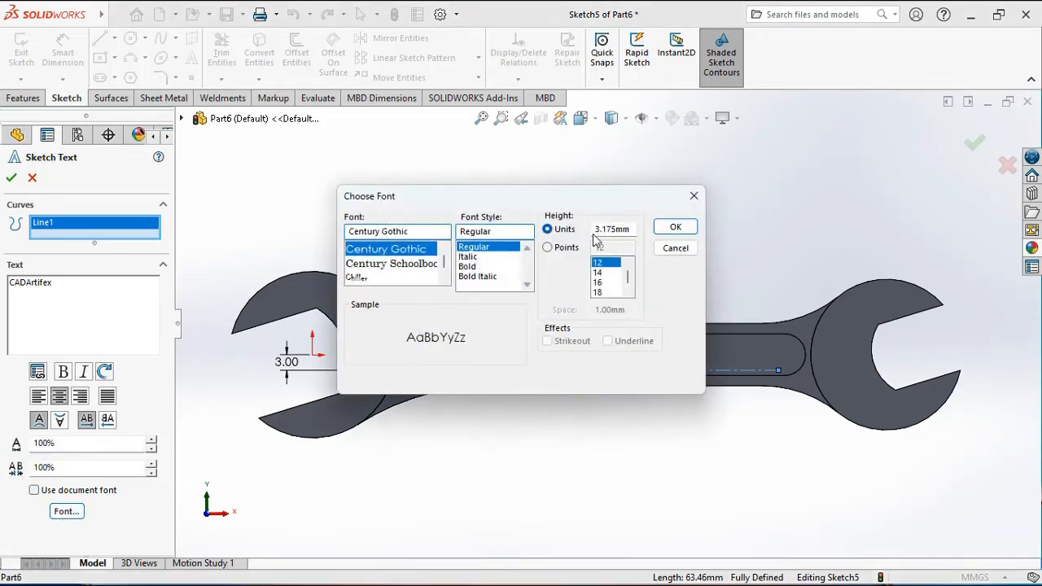
{"action": "double_click", "coordinate": [605, 230]}
{"action": "type", "text": "5"}
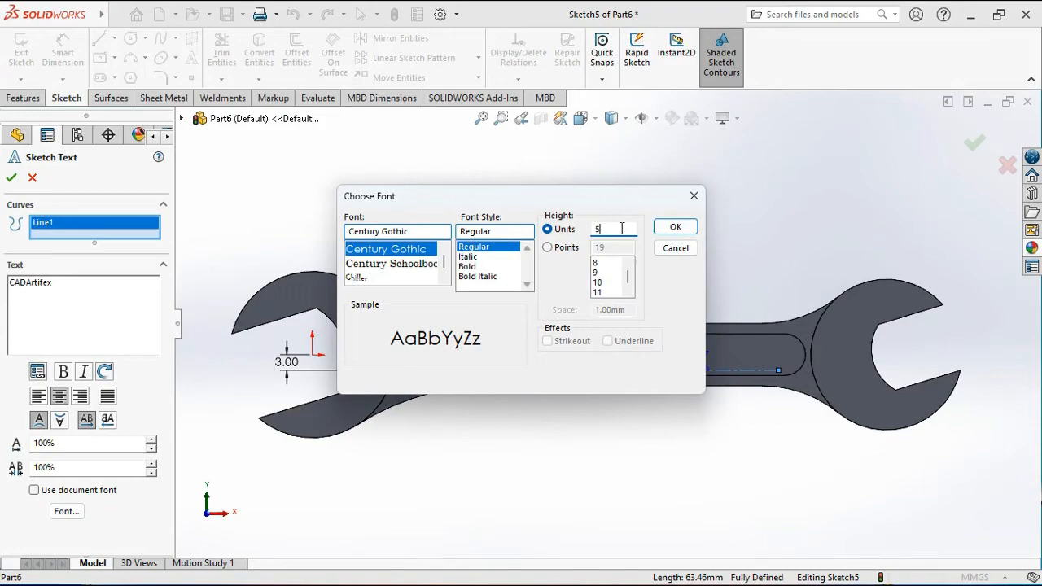
{"action": "left_click", "coordinate": [676, 228]}
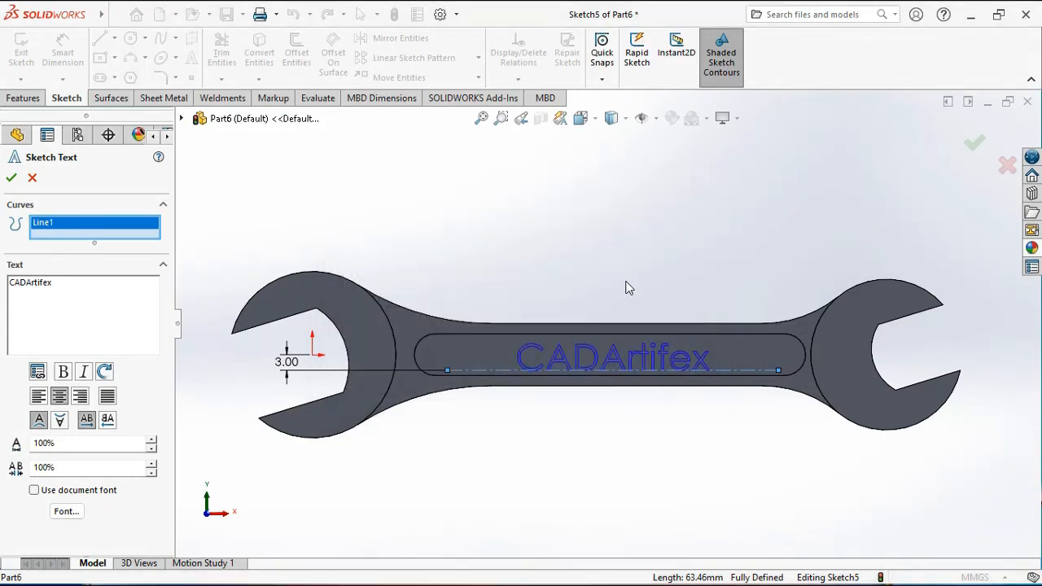
{"action": "left_click", "coordinate": [11, 178]}
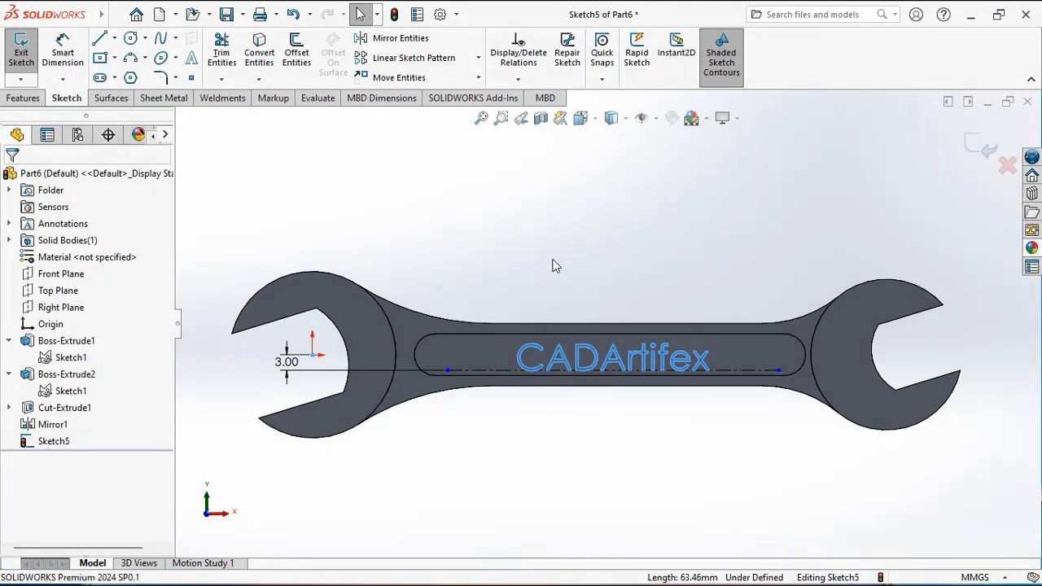
{"action": "left_click", "coordinate": [21, 46]}
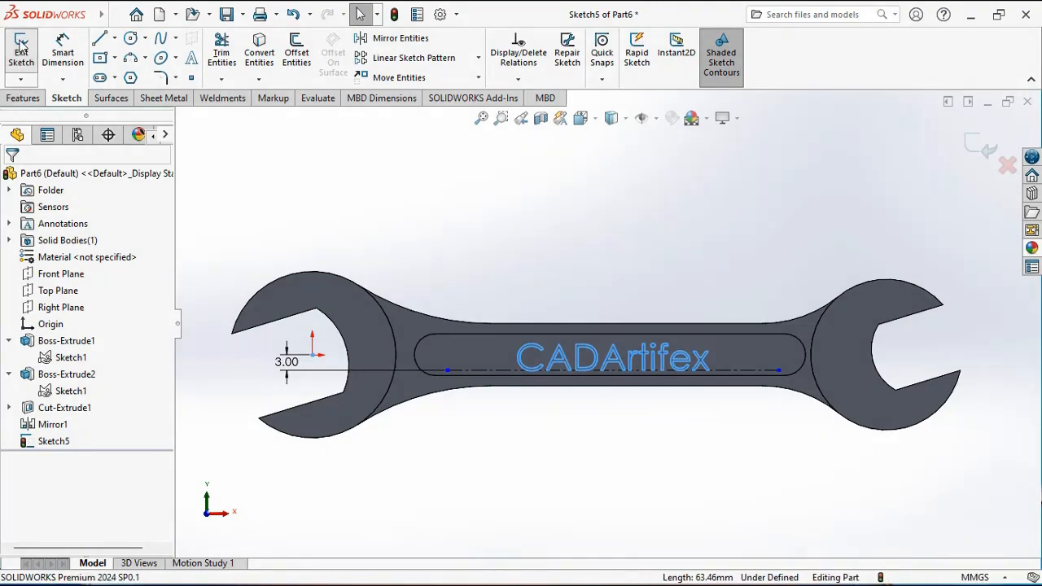
- Emboss the text sketch onto the slot recess floor with a Wrap feature 0.5 mm thick
{"action": "left_click", "coordinate": [27, 100]}
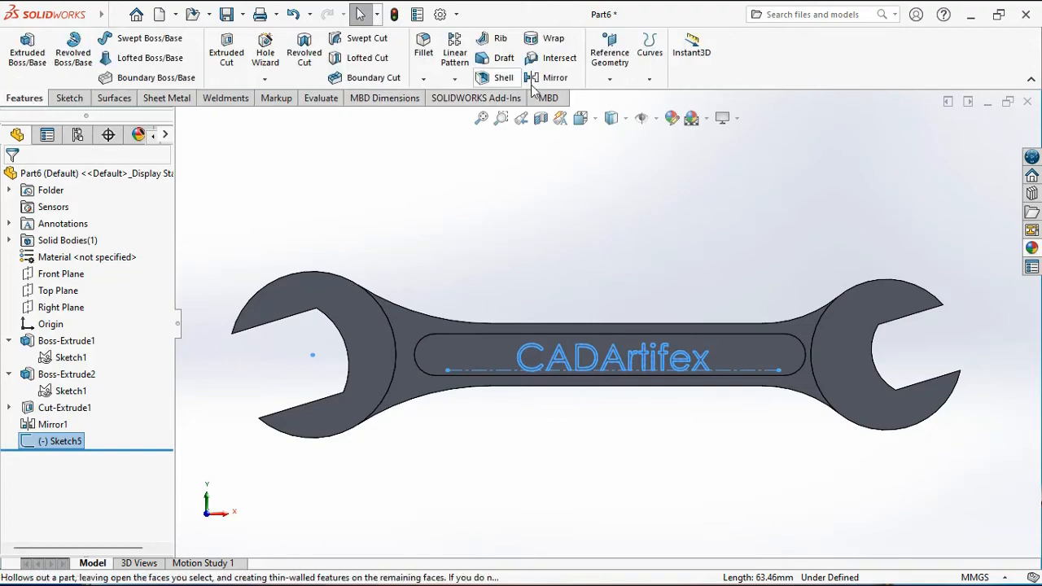
{"action": "left_click", "coordinate": [554, 40]}
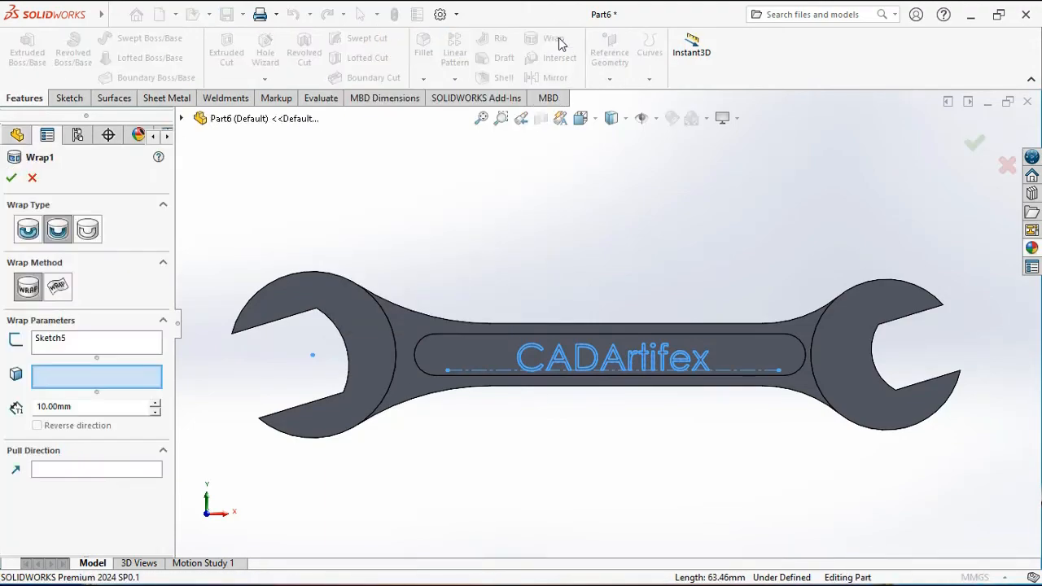
{"action": "left_click", "coordinate": [28, 231]}
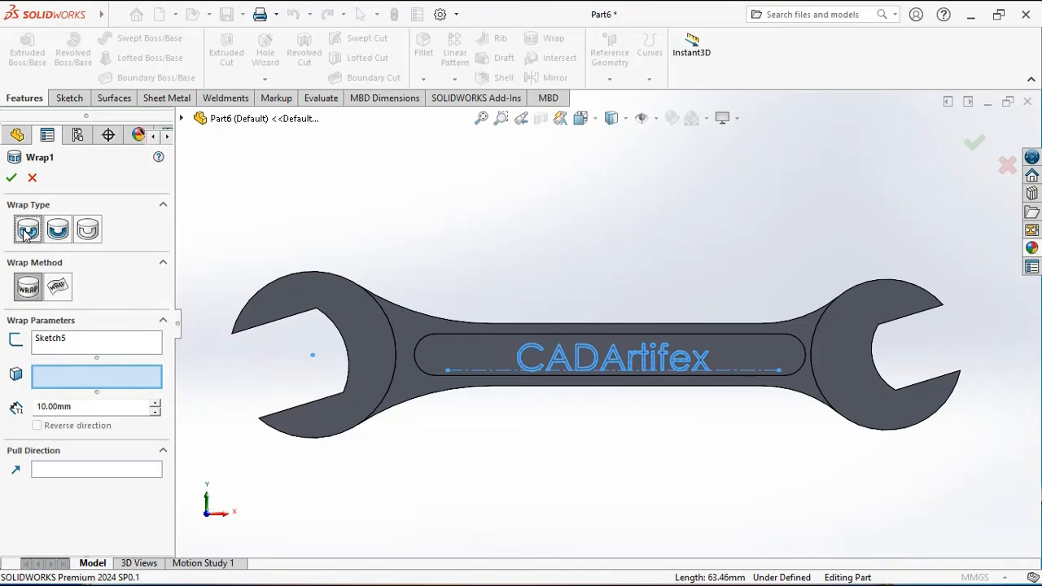
{"action": "left_click", "coordinate": [78, 406]}
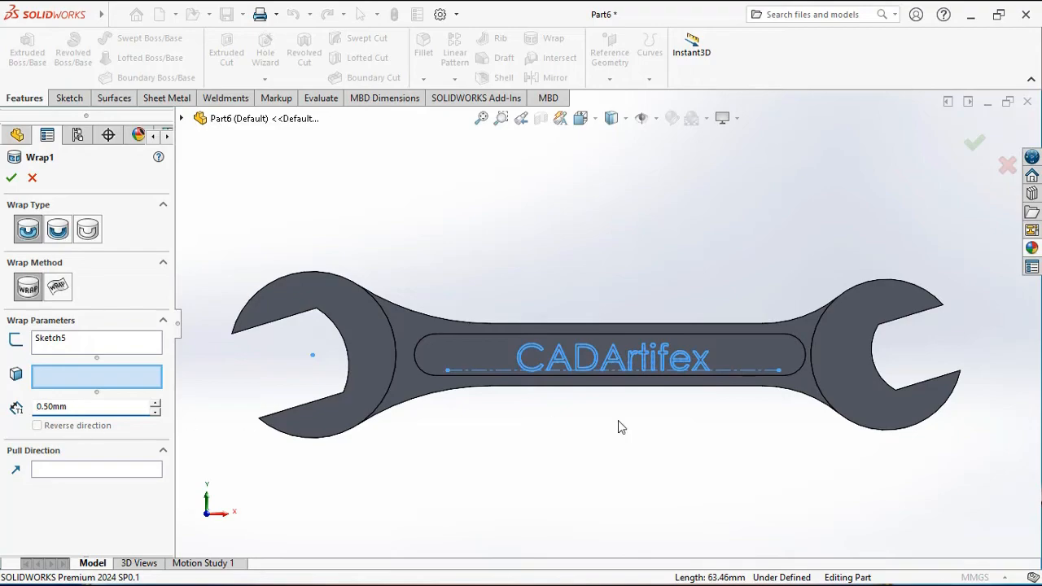
{"action": "middle_click_drag", "start_coordinate": [618, 425], "coordinate": [674, 463]}
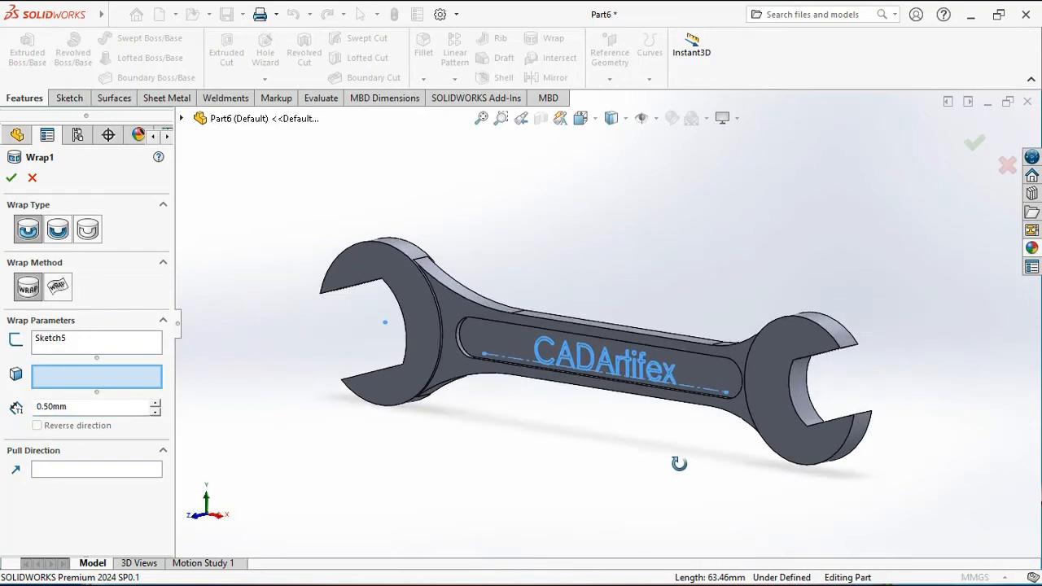
{"action": "left_click", "coordinate": [507, 345]}
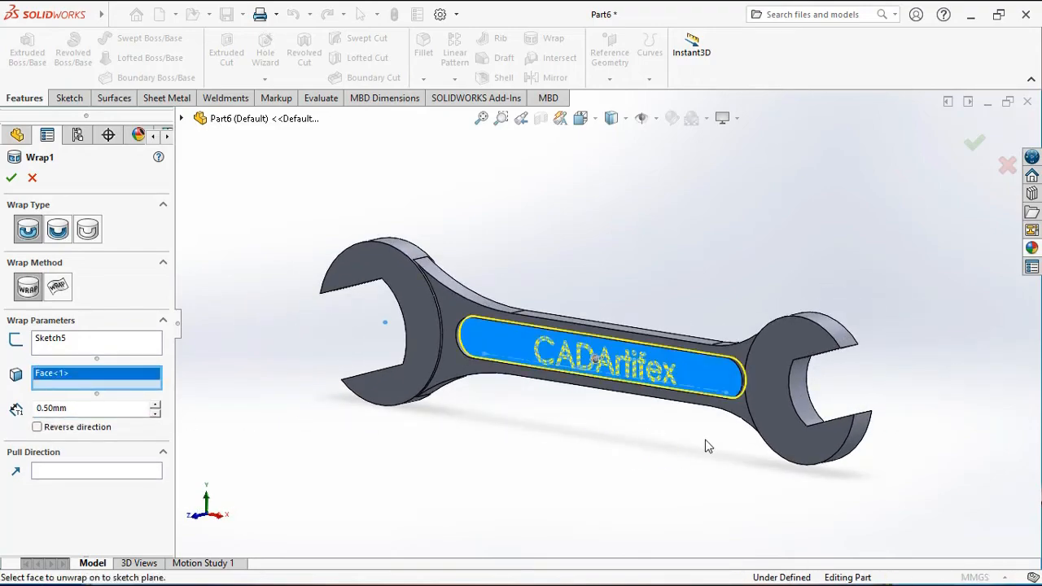
{"action": "middle_click_drag", "start_coordinate": [706, 446], "coordinate": [675, 461]}
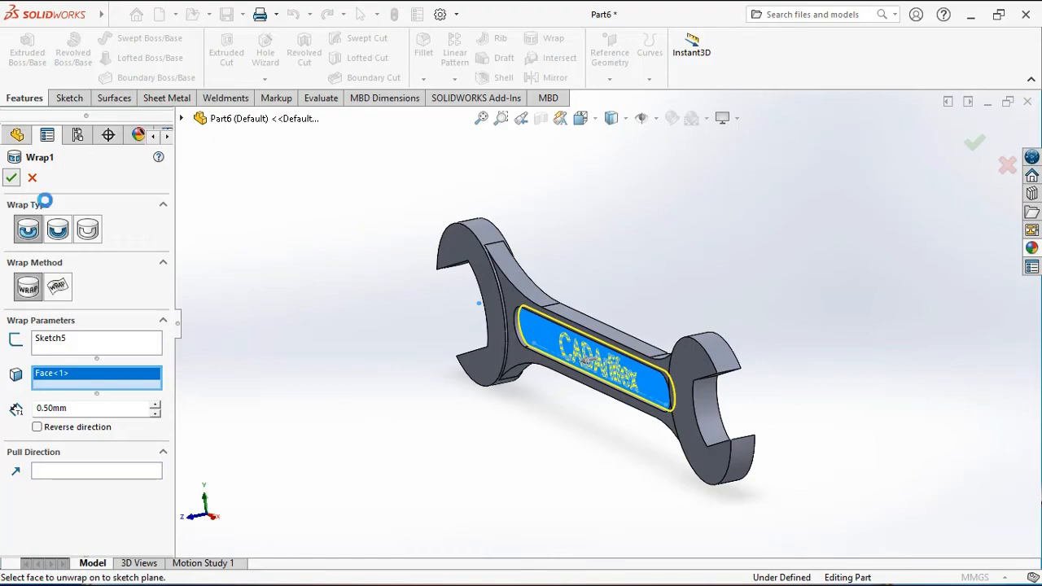
{"action": "key", "text": "ctrl+7"}
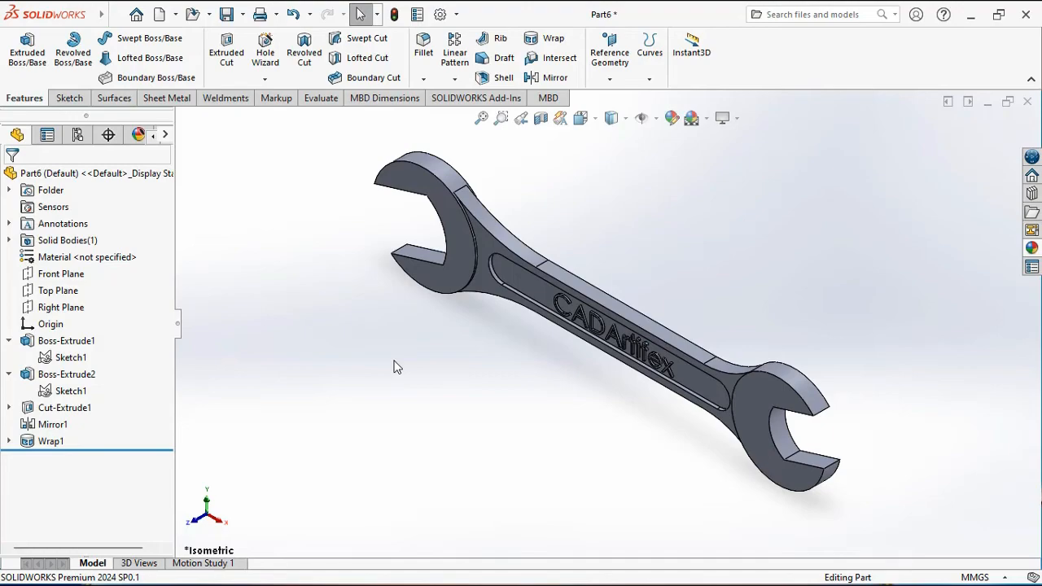
- Start a 0.5 mm constant-radius fillet and select all the edges of both open jaw heads
{"action": "left_click", "coordinate": [423, 47]}
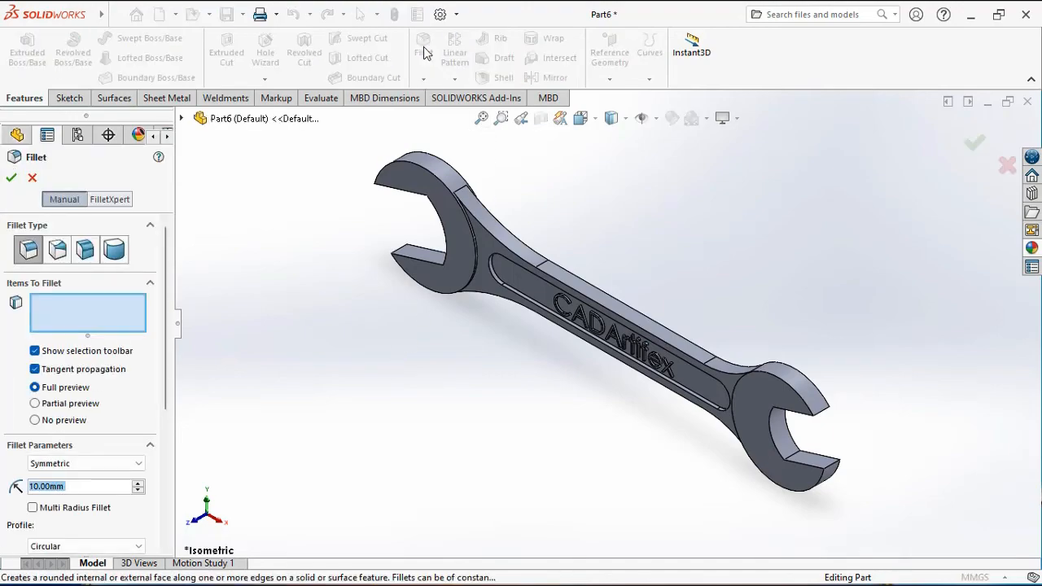
{"action": "left_click", "coordinate": [77, 485]}
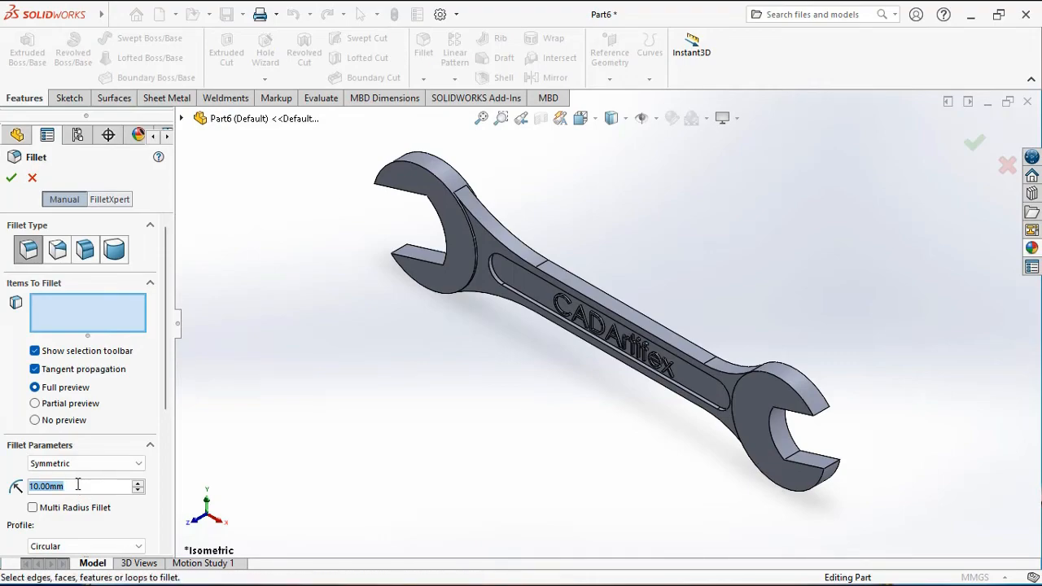
{"action": "type", "text": "0.5"}
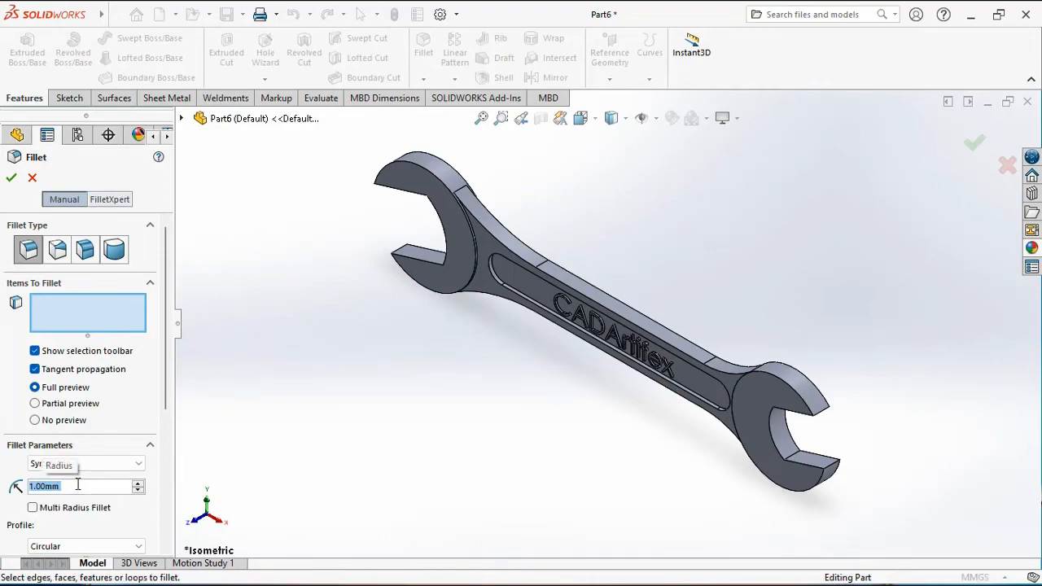
{"action": "key", "text": "Return"}
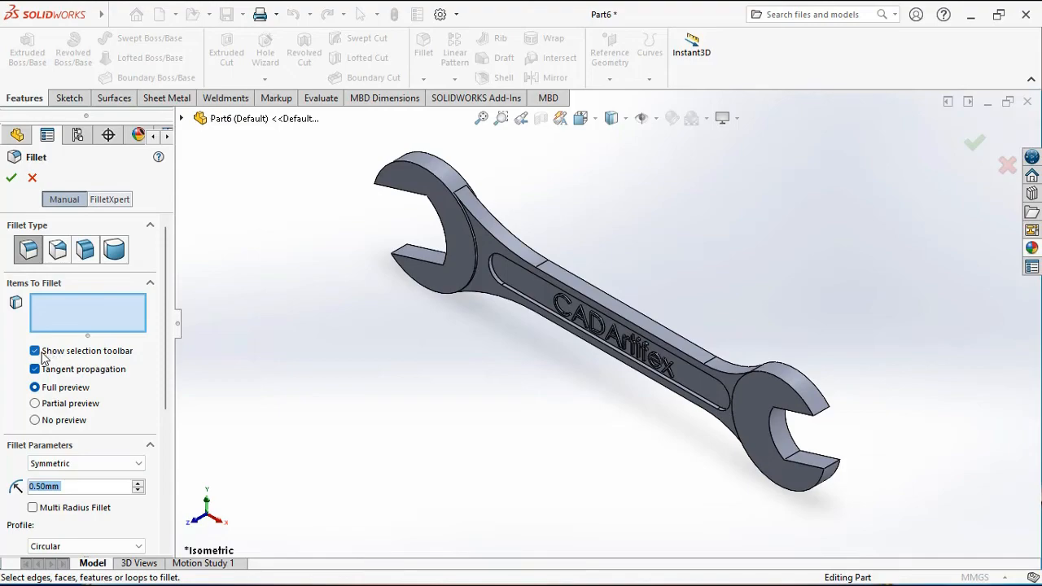
{"action": "left_click", "coordinate": [422, 260]}
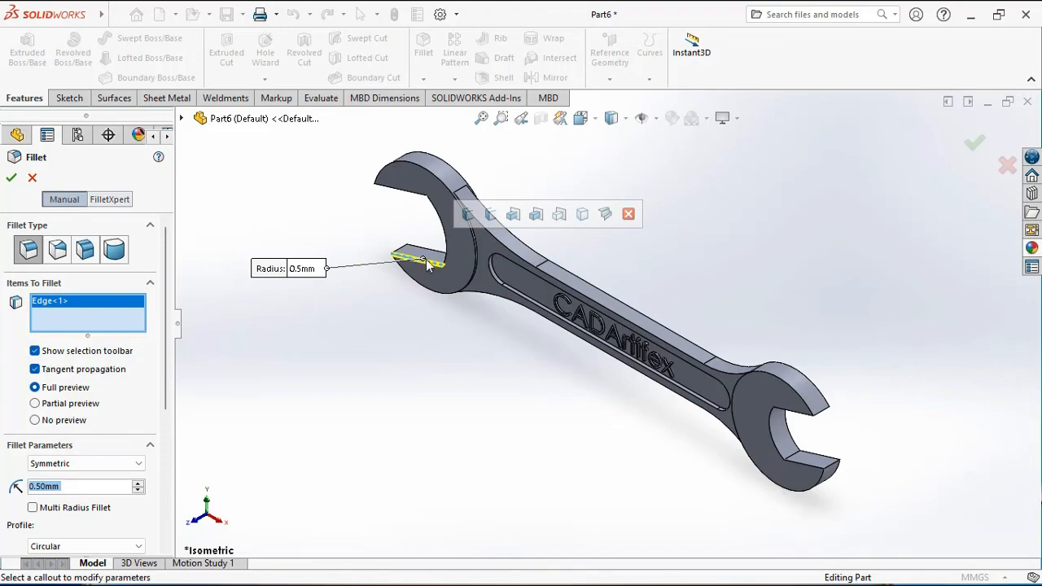
{"action": "left_click", "coordinate": [559, 217]}
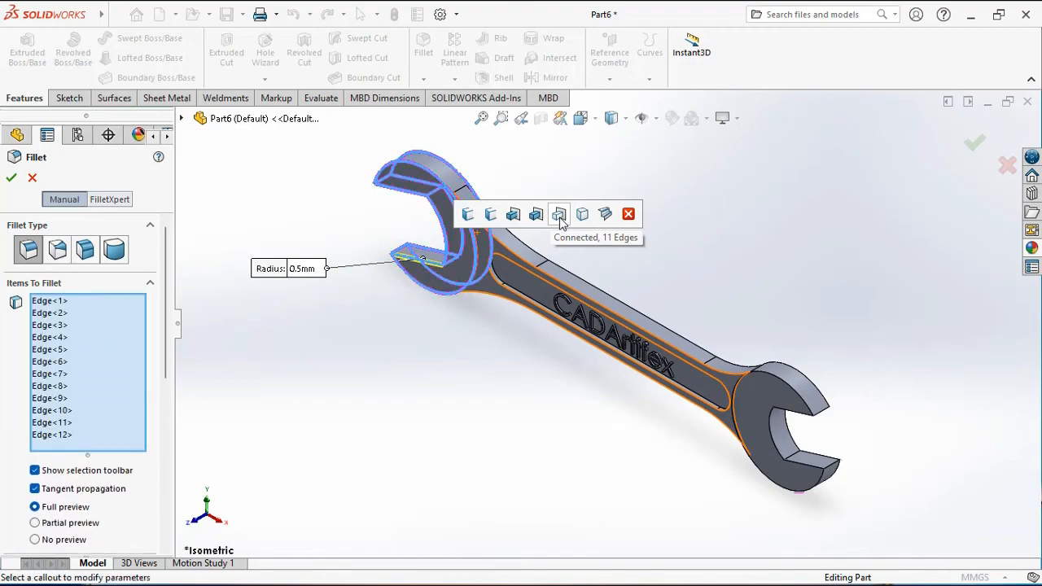
{"action": "left_click", "coordinate": [809, 470]}
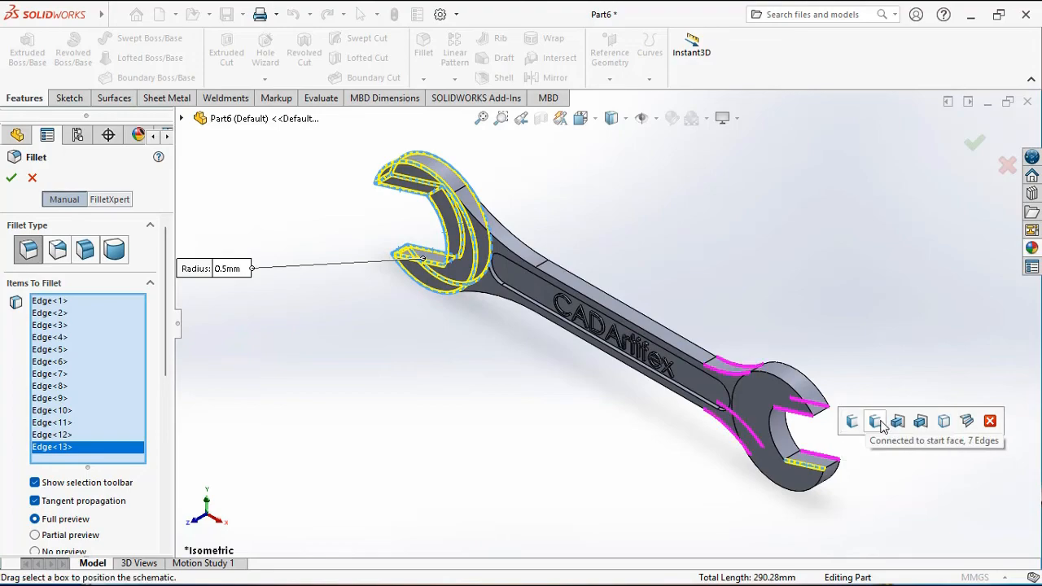
{"action": "left_click", "coordinate": [899, 421]}
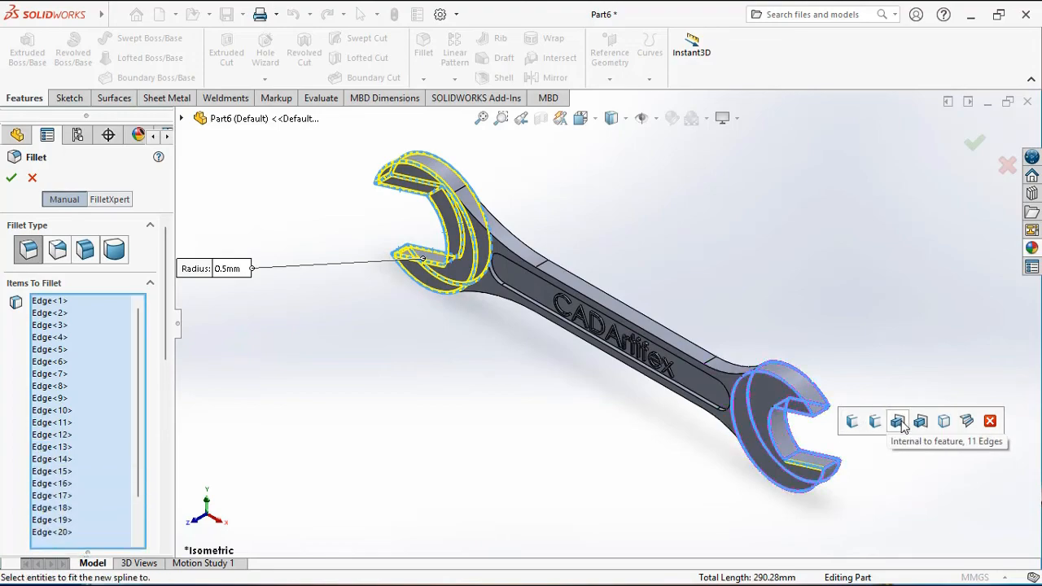
- Add the handle's outer edges to the fillet selection as the feature's internal edges and apply the fillet
{"action": "left_click", "coordinate": [672, 347]}
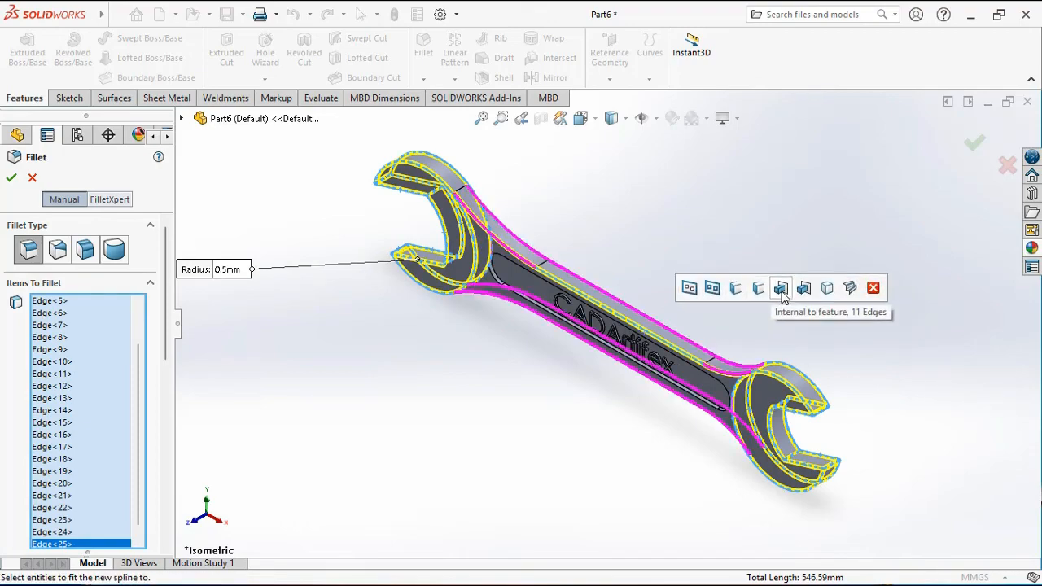
{"action": "left_click", "coordinate": [780, 289]}
{"action": "middle_click_drag", "start_coordinate": [782, 298], "coordinate": [790, 274]}
{"action": "left_click", "coordinate": [11, 178]}
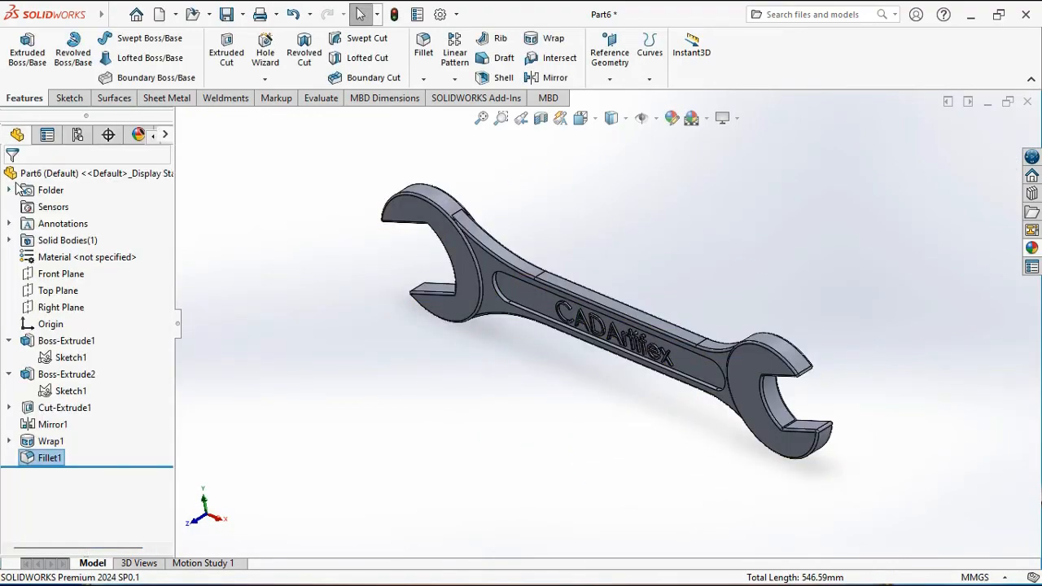
{"action": "key", "text": "ctrl+7"}
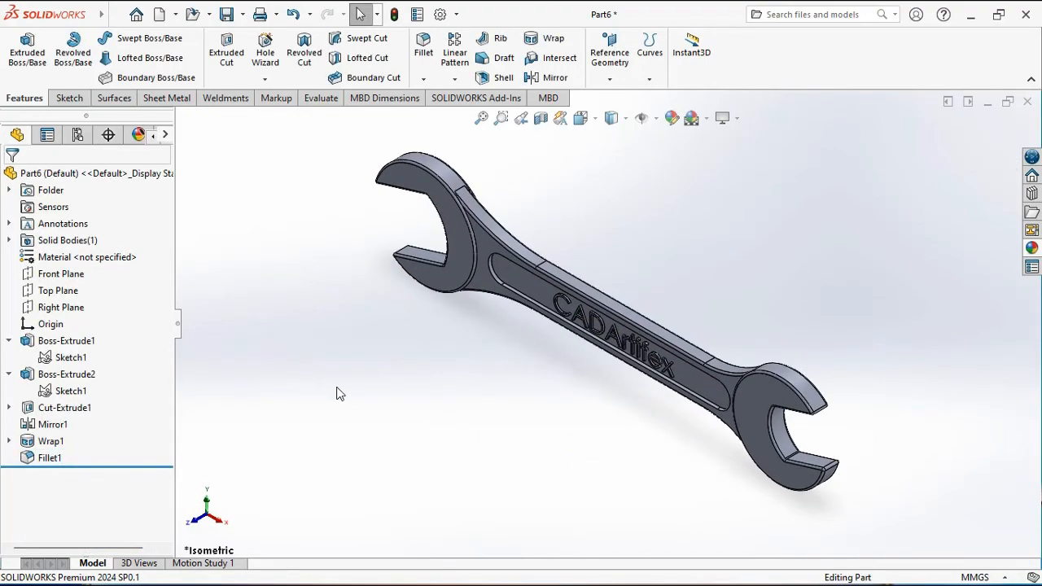
{"action": "middle_click_drag", "start_coordinate": [339, 394], "coordinate": [321, 383]}
{"action": "key", "text": "ctrl+7"}
- Assign Cast Carbon Steel from the Steel category of the SOLIDWORKS Materials library to the wrench part
{"action": "left_click", "coordinate": [100, 254]}
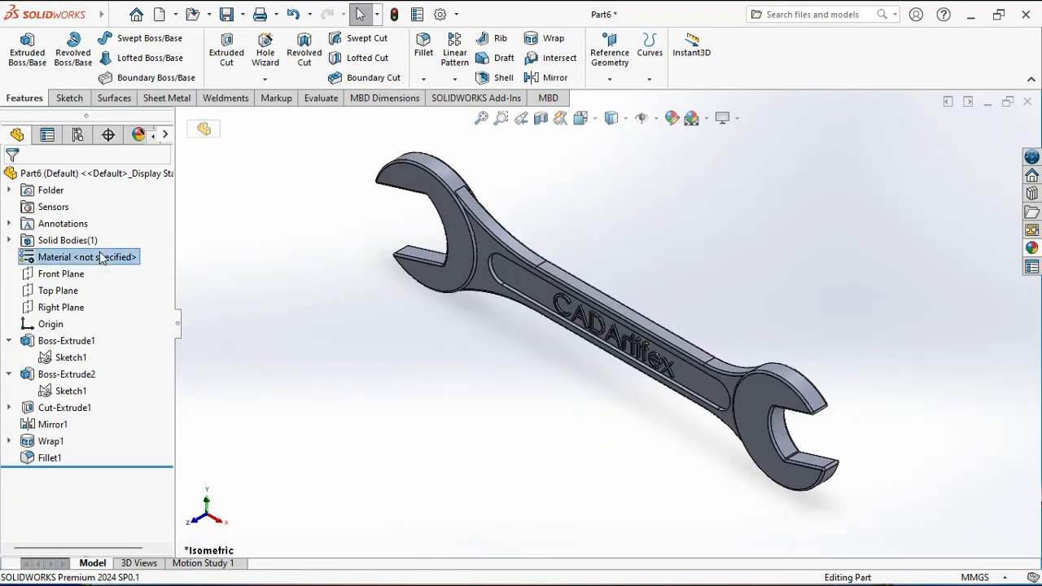
{"action": "right_click", "coordinate": [100, 255]}
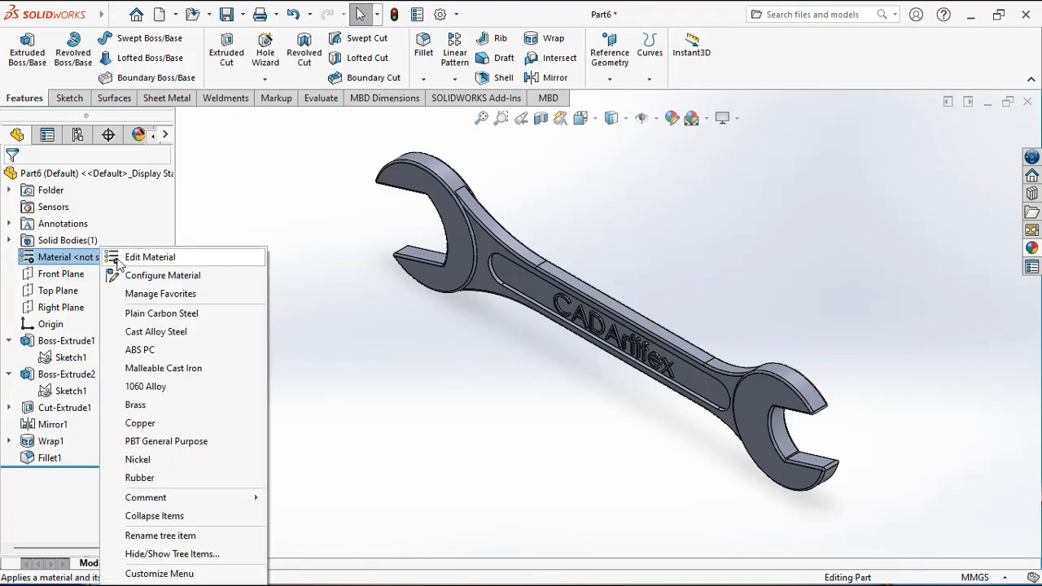
{"action": "left_click", "coordinate": [109, 259]}
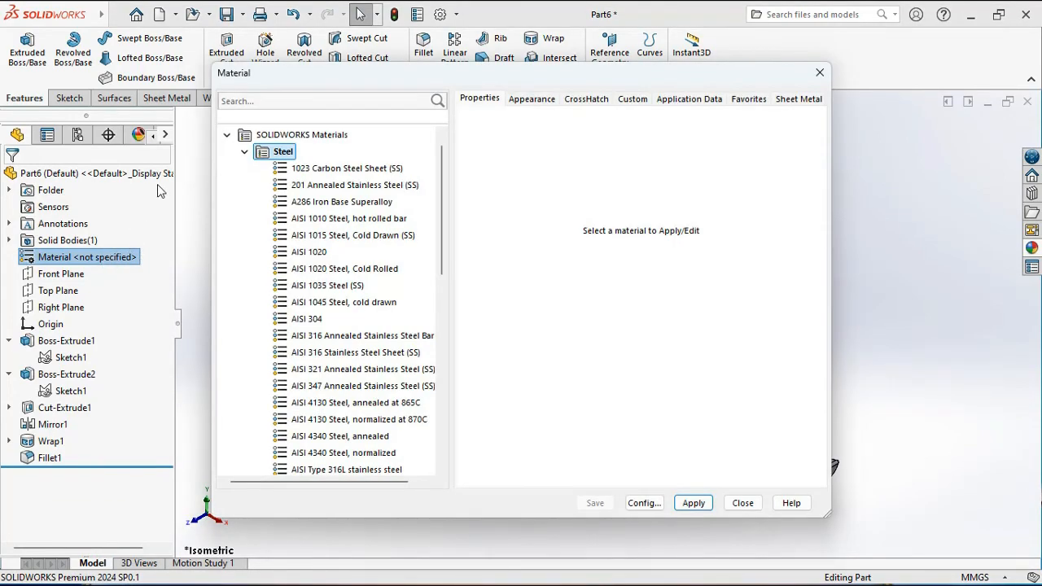
{"action": "left_click", "coordinate": [245, 153]}
{"action": "left_click", "coordinate": [244, 169]}
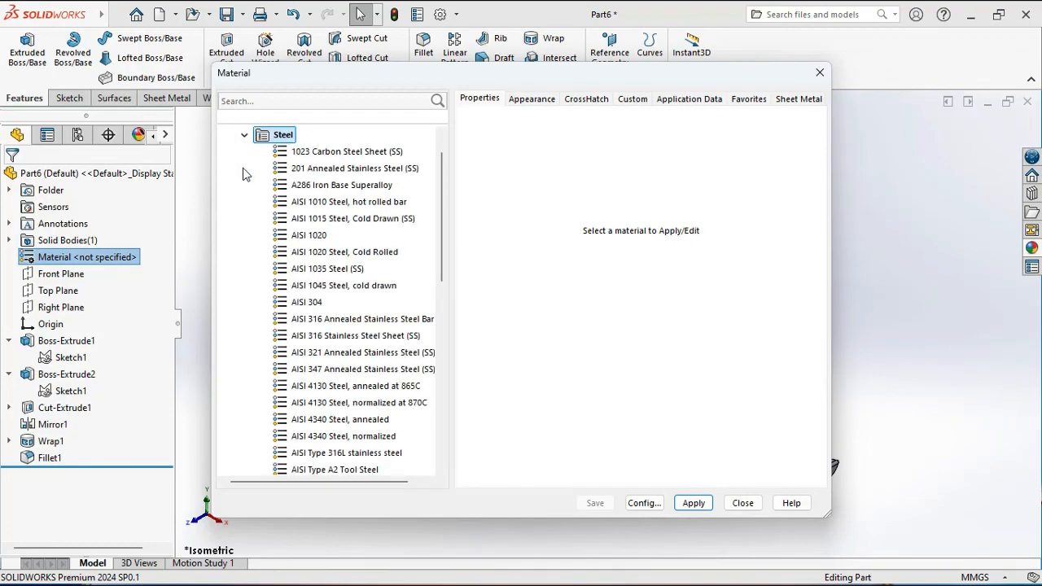
{"action": "scroll", "coordinate": [257, 245], "scroll_direction": "down", "scroll_amount": 4}
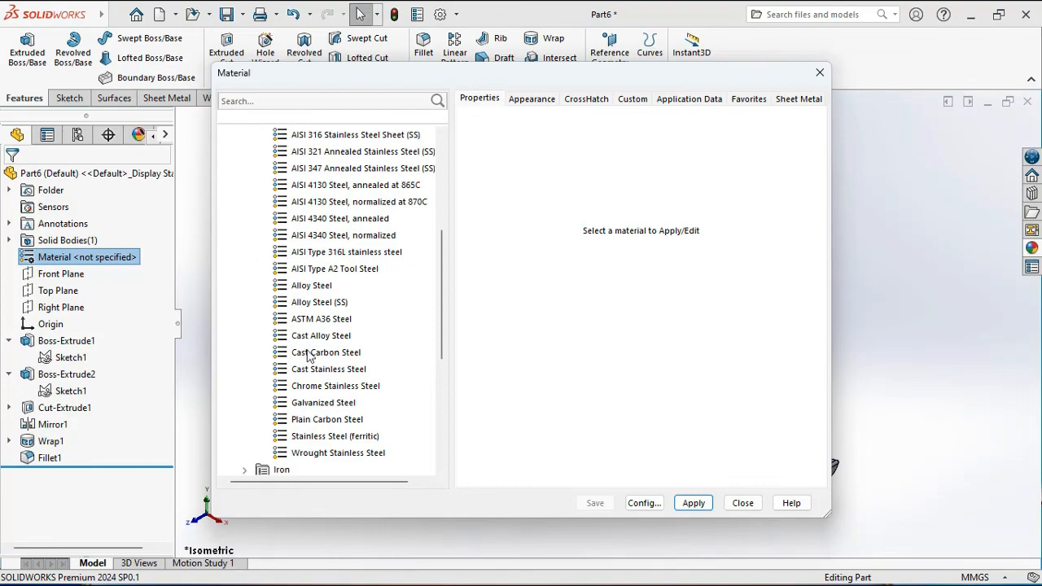
{"action": "left_click", "coordinate": [326, 353]}
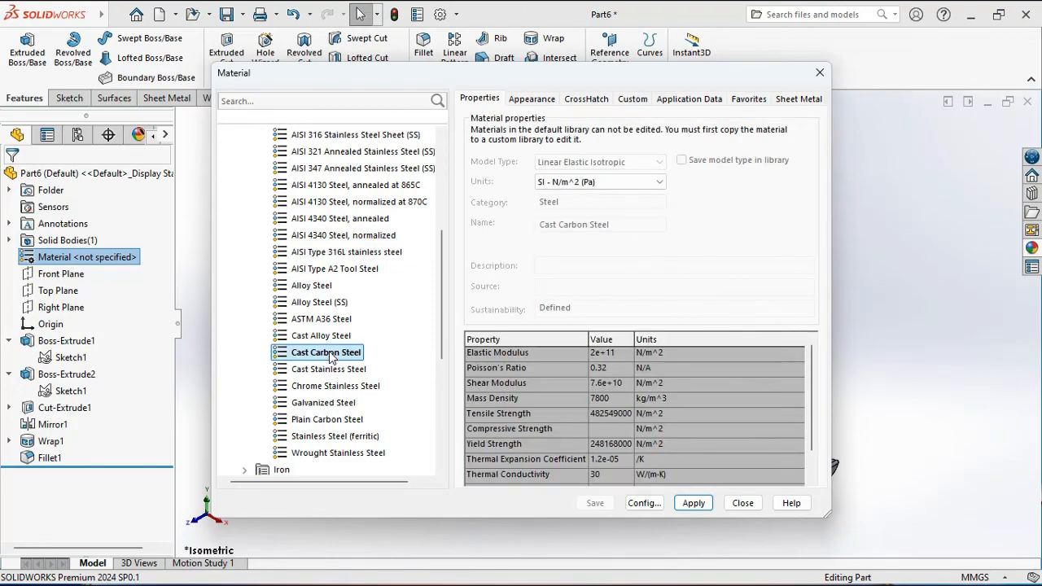
{"action": "left_click", "coordinate": [693, 503]}
{"action": "left_click", "coordinate": [732, 506]}
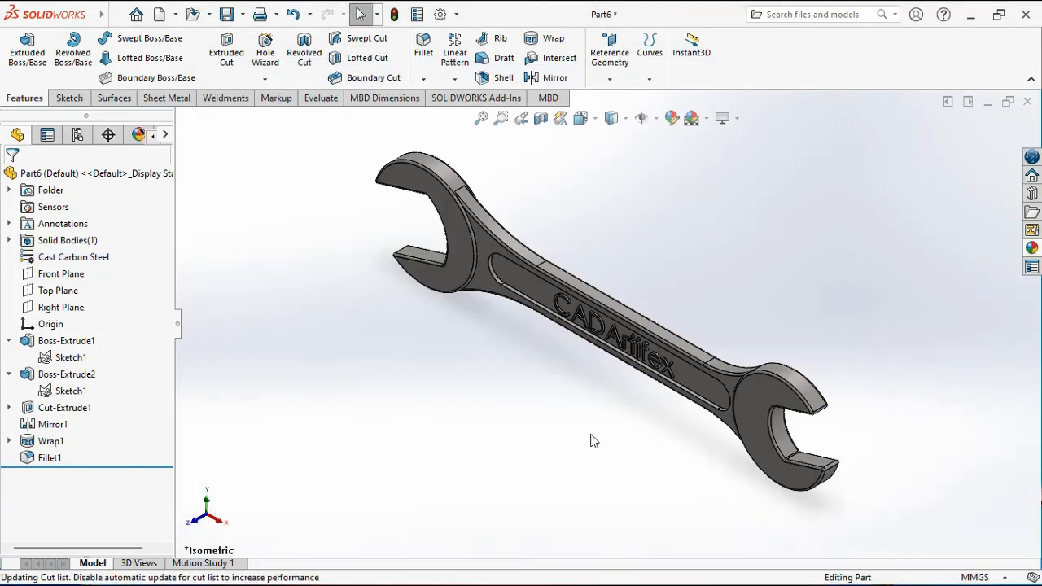
{"action": "mouse_move", "coordinate": [602, 367]}
{"action": "middle_mouse_down"}
{"action": "mouse_move", "coordinate": [465, 342]}
{"action": "mouse_move", "coordinate": [644, 349]}
{"action": "mouse_move", "coordinate": [619, 377]}
{"action": "middle_mouse_up"}
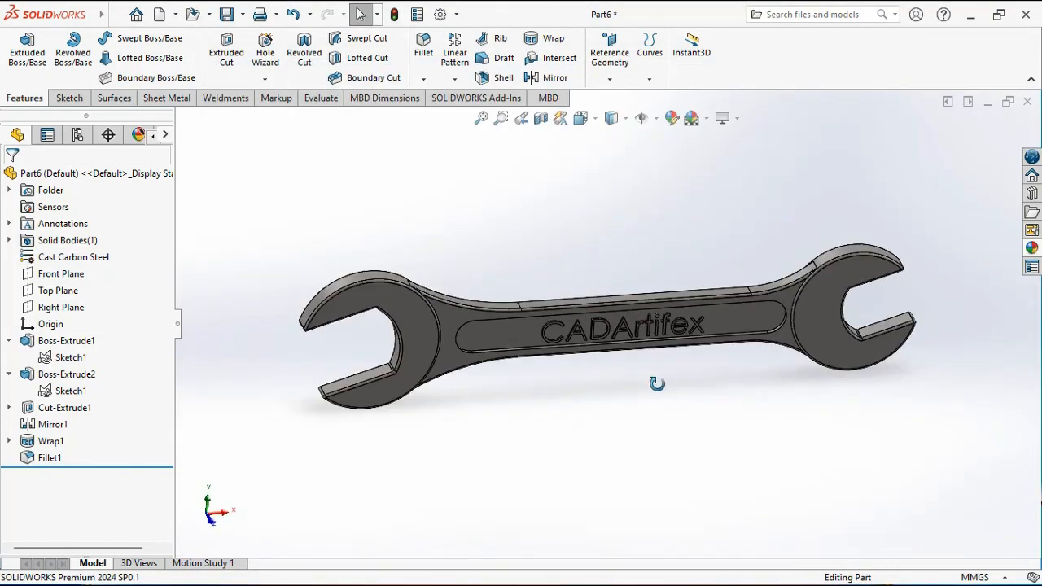
{"action": "key", "text": "ctrl+7"}
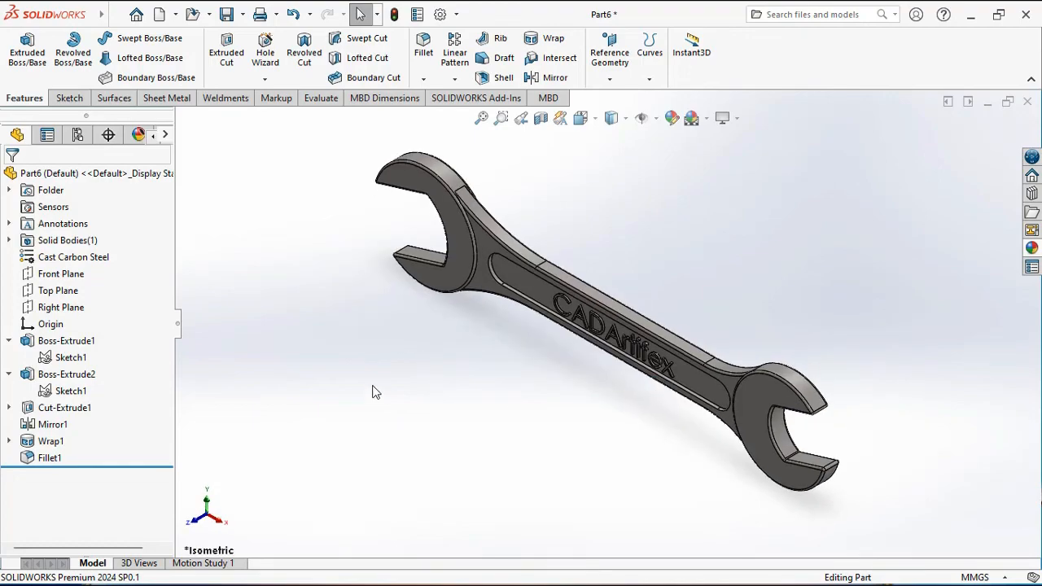